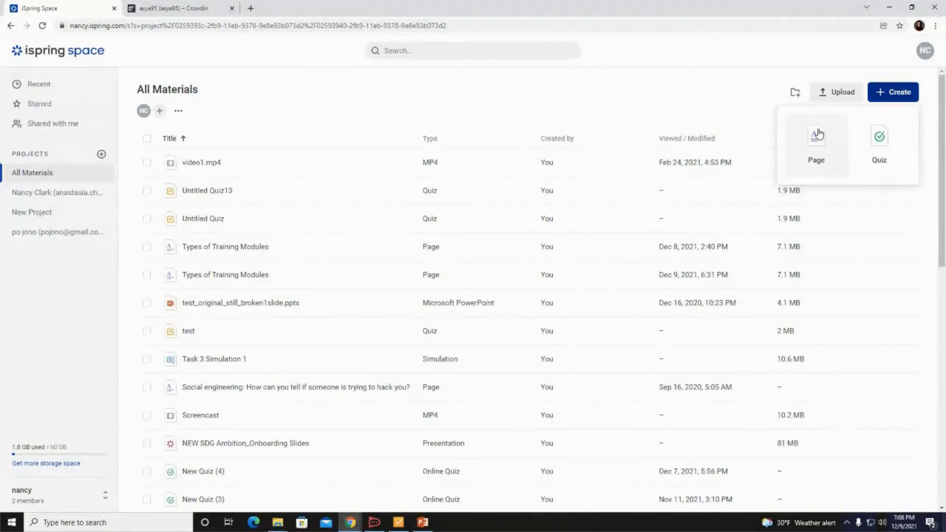
Step: Create a new page in All Materials and set both its title and its document name to "Types of Training Modules"
left_click(817, 139)
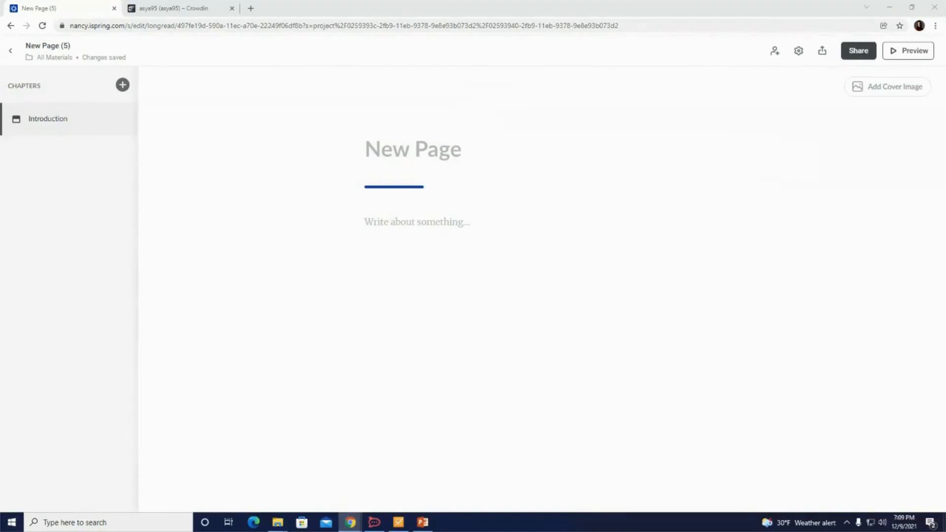
left_click(410, 157)
type("Types of Training Modules")
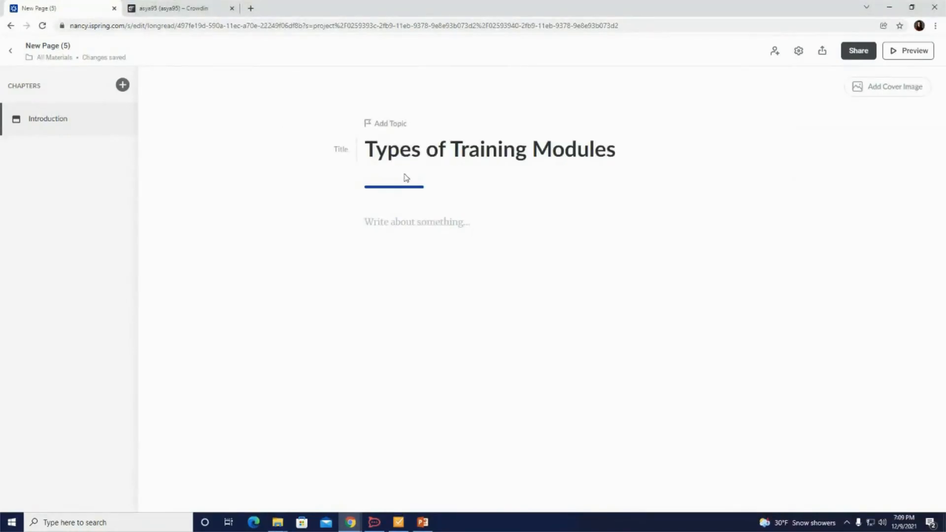
left_click(72, 49)
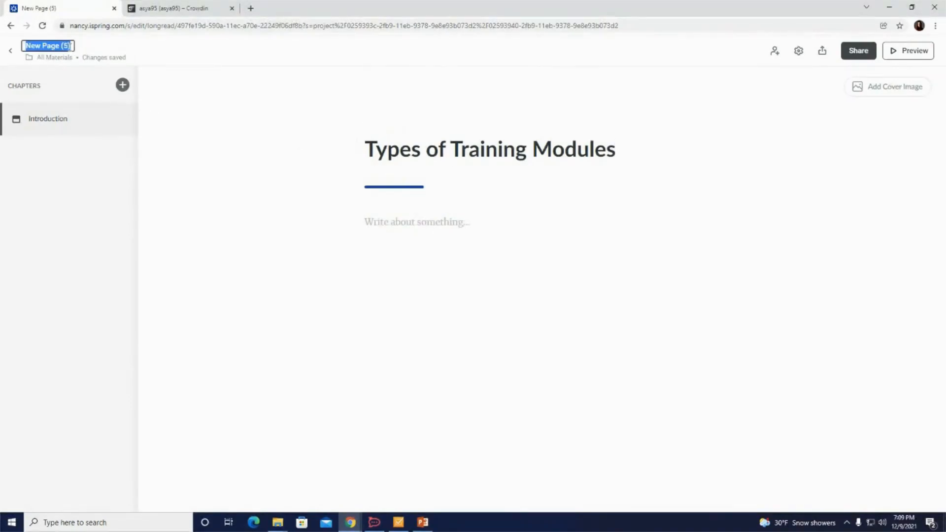
type("Types of Training Modules")
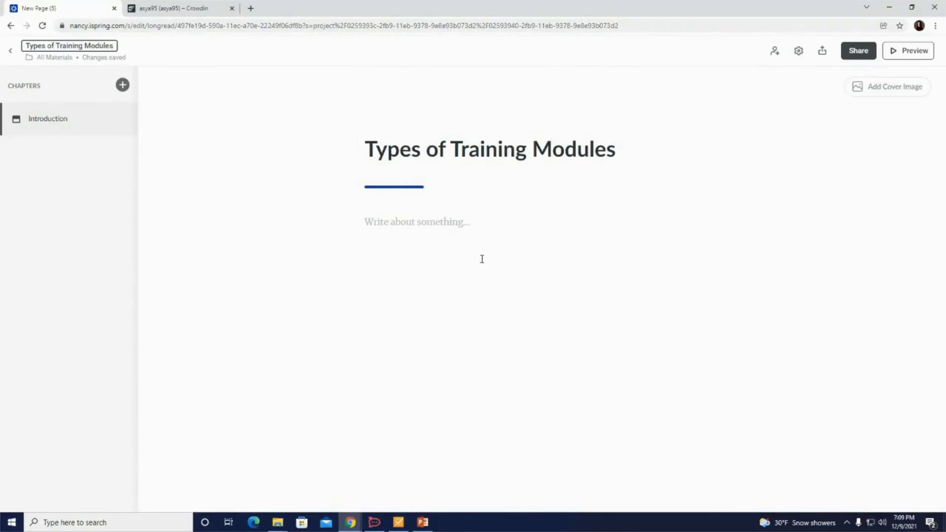
left_click(435, 218)
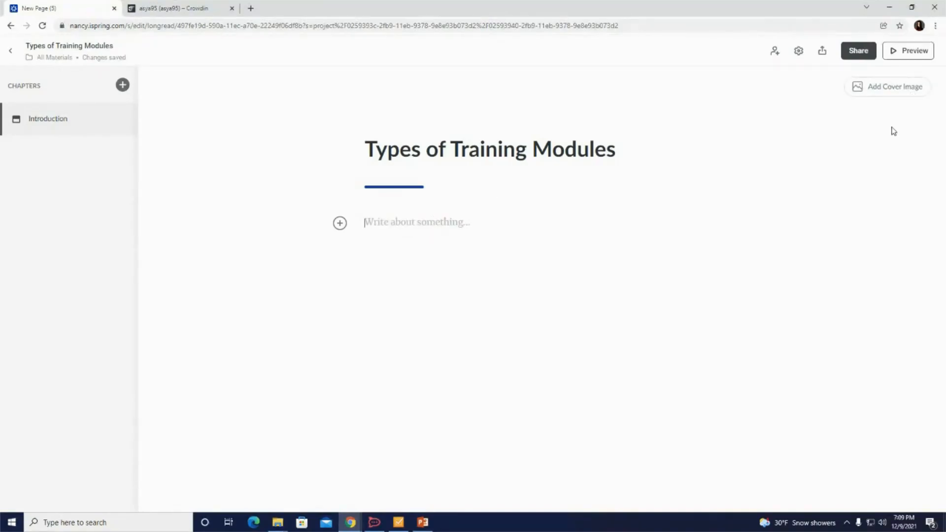
Step: Add the Cover-Image file from the Pics folder inside 0912 as the page's cover image
left_click(892, 91)
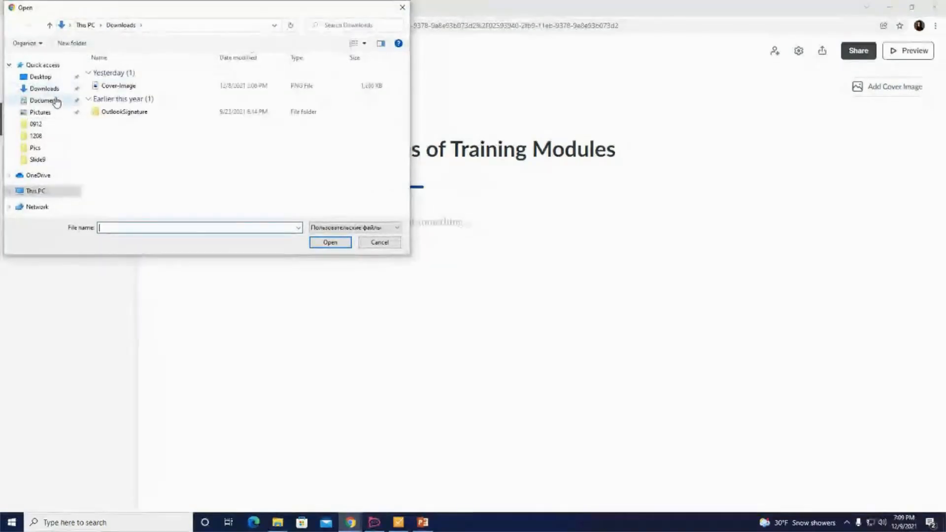
left_click(43, 126)
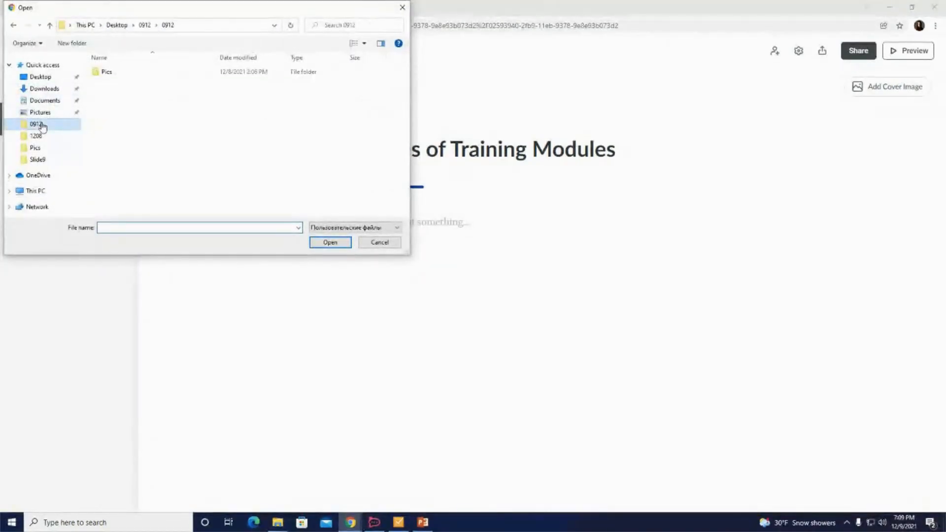
double_click(106, 73)
left_click(221, 147)
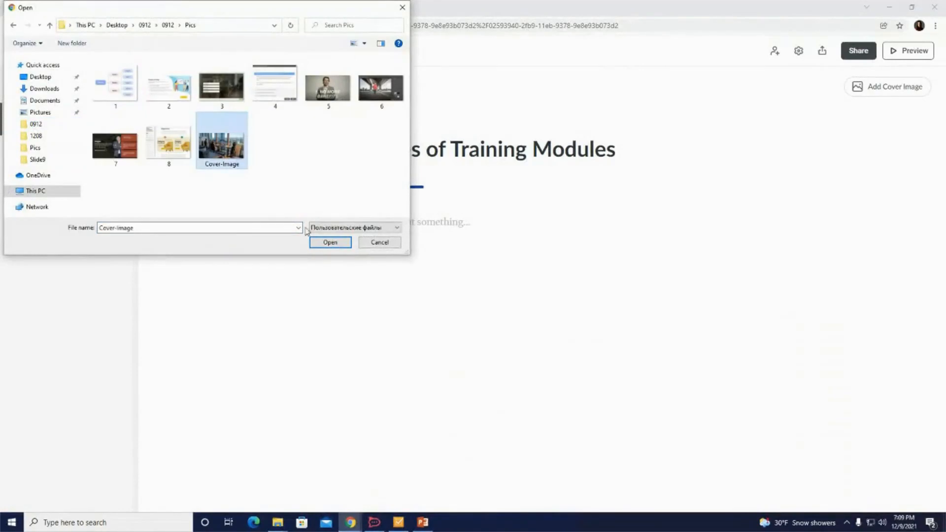
left_click(330, 242)
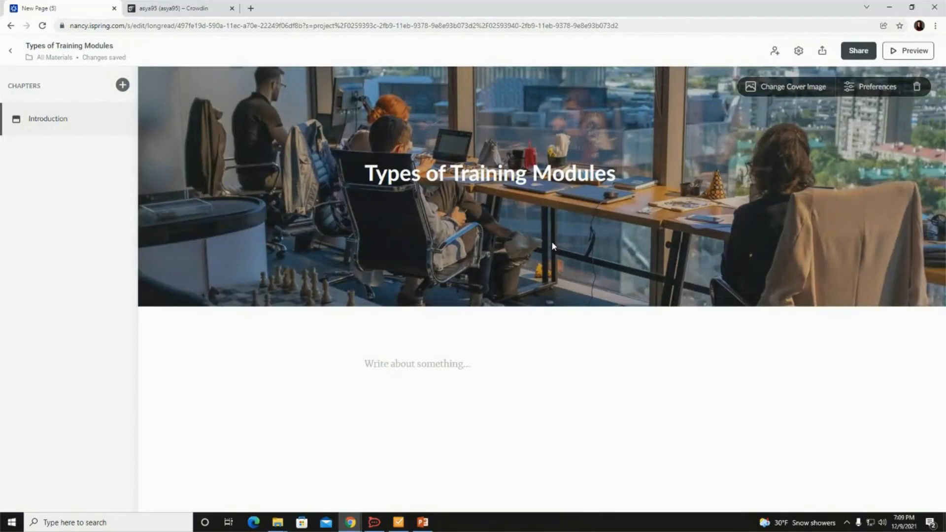
Step: Tint the cover image with the dark blue overlay colour at 50% opacity
left_click(873, 88)
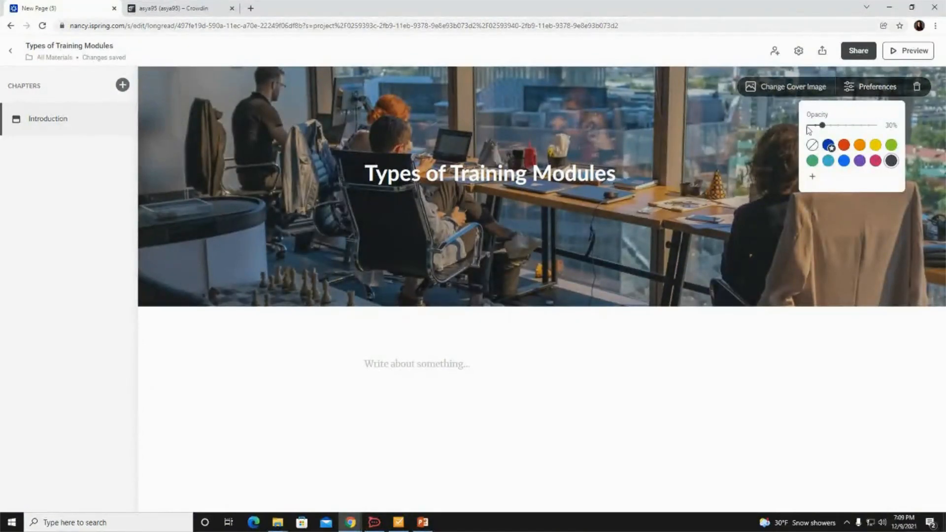
left_click(829, 145)
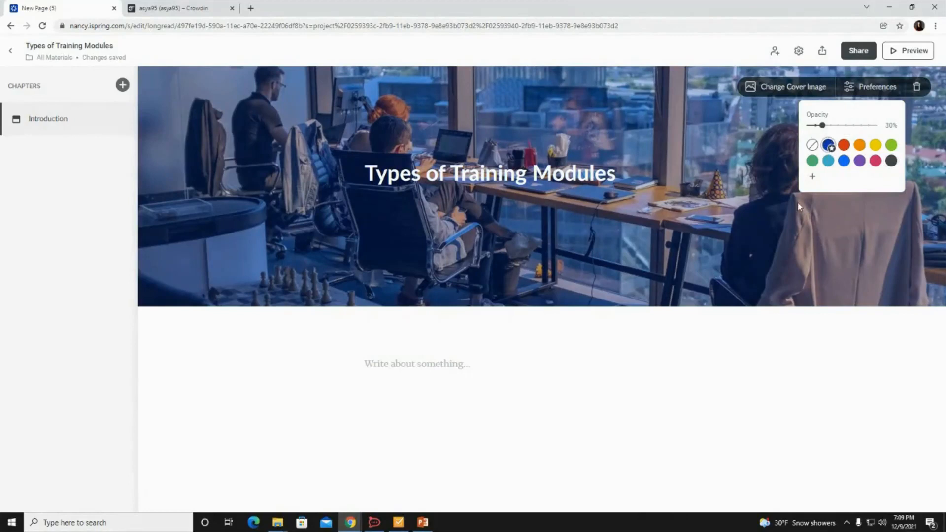
left_click_drag(825, 128, 838, 127)
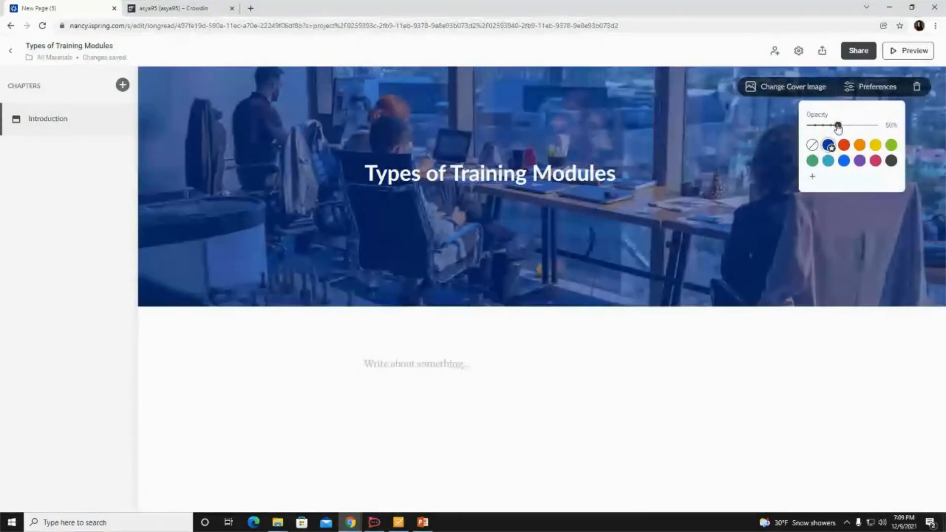
left_click(527, 367)
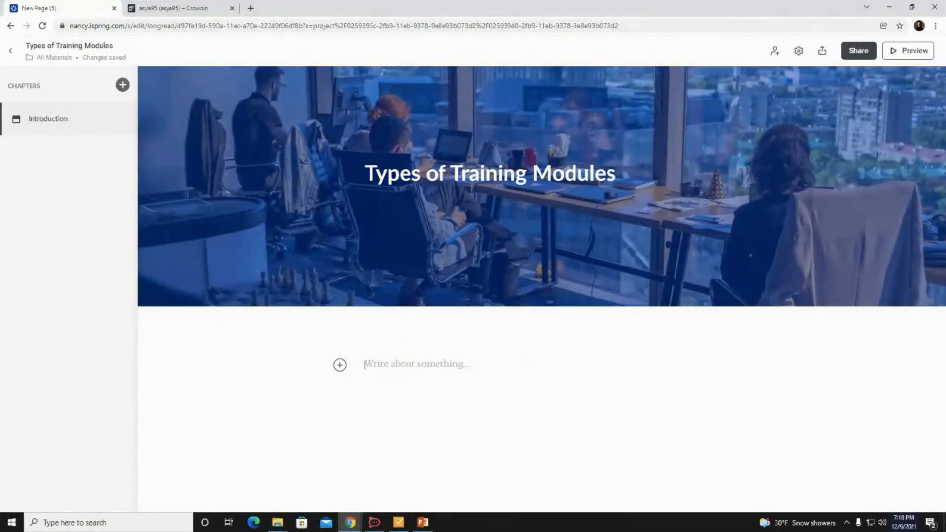
Step: Enter the line "What Is a Training Module?" in the page body below the cover
key("alt+Tab")
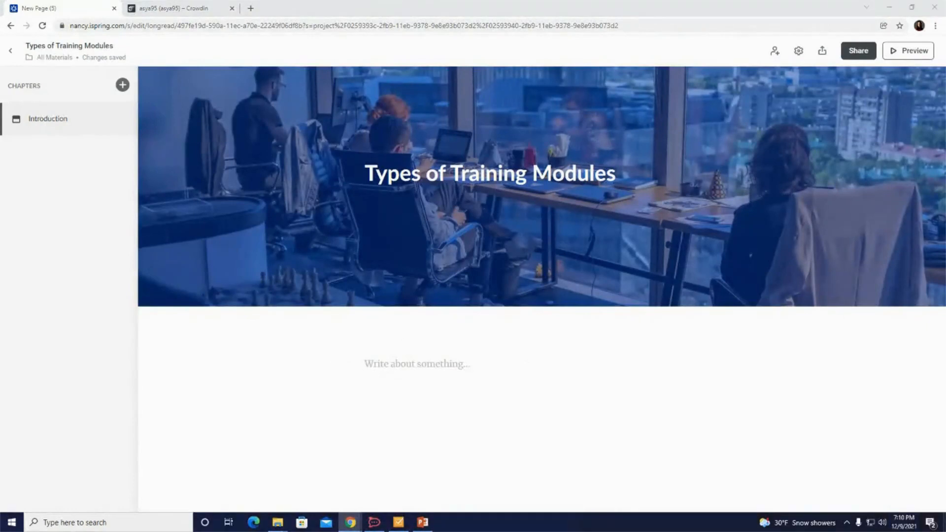
left_click(459, 392)
type("What Is a Training Module?")
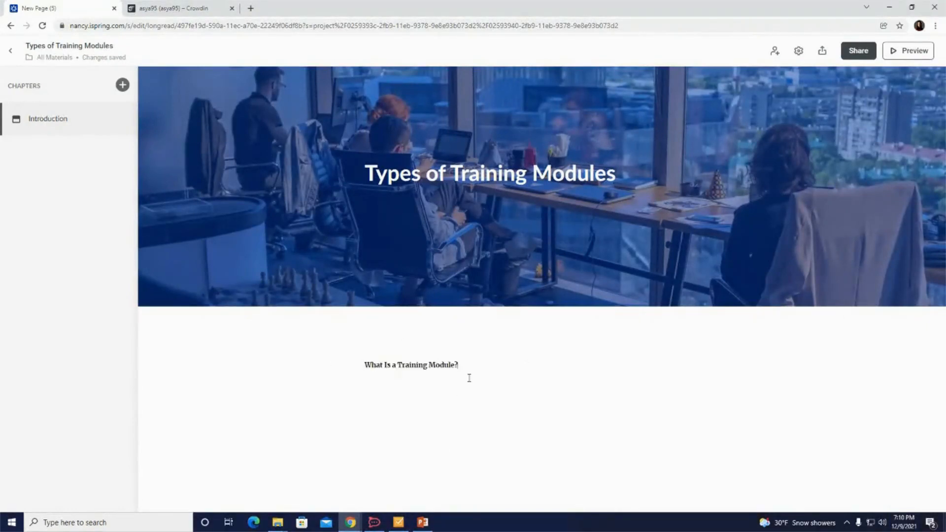
Step: Format the line "What Is a Training Module?" as Header 1 and make it bold
left_click_drag(466, 369, 327, 366)
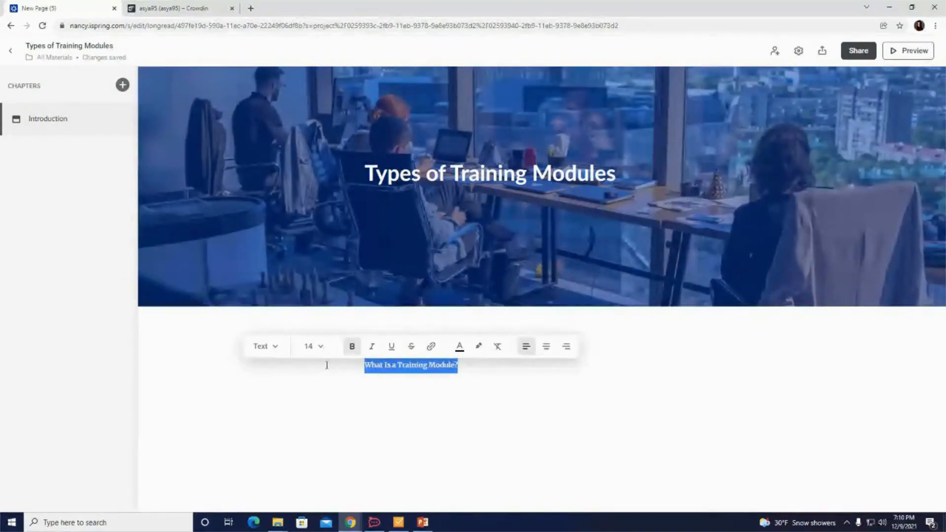
left_click(276, 346)
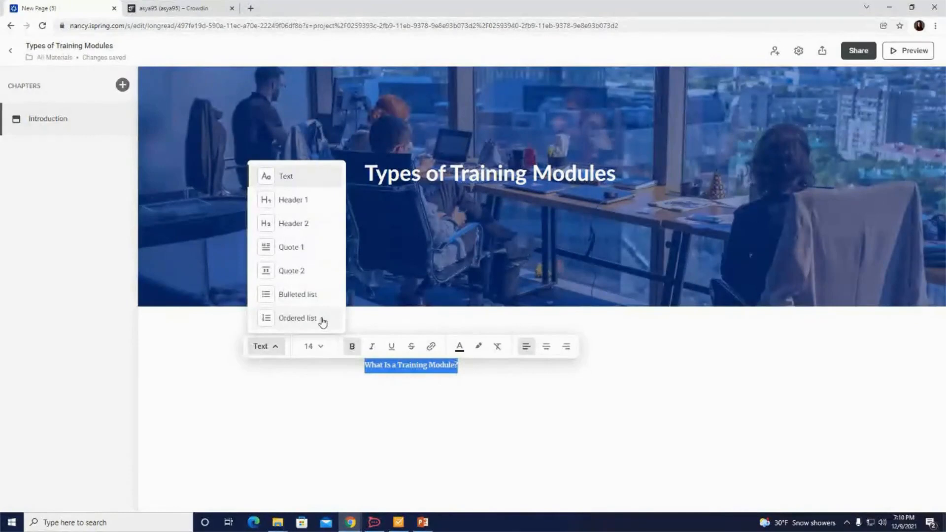
left_click(305, 204)
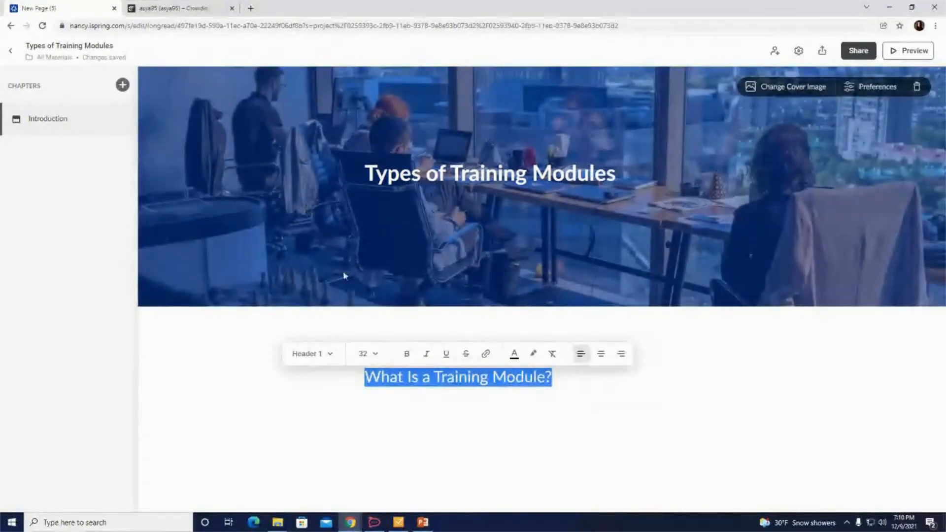
left_click(376, 354)
left_click(375, 354)
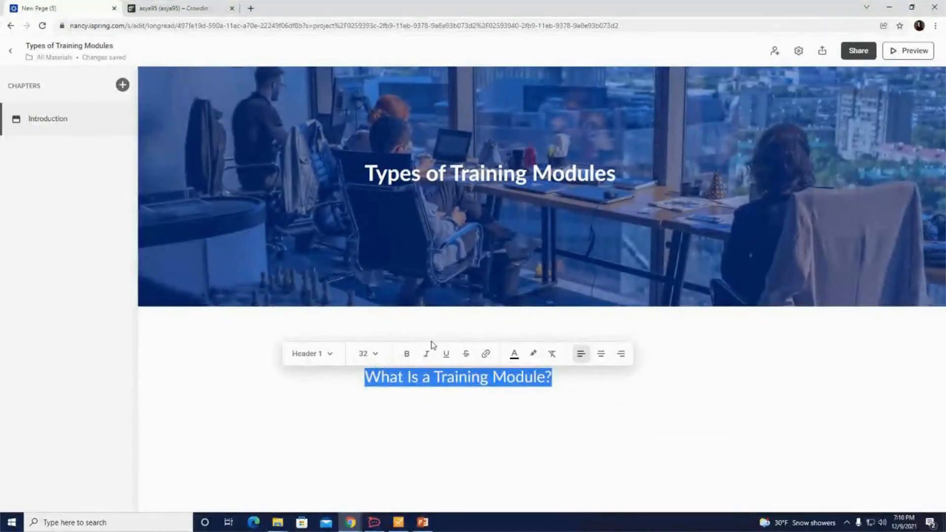
left_click(409, 356)
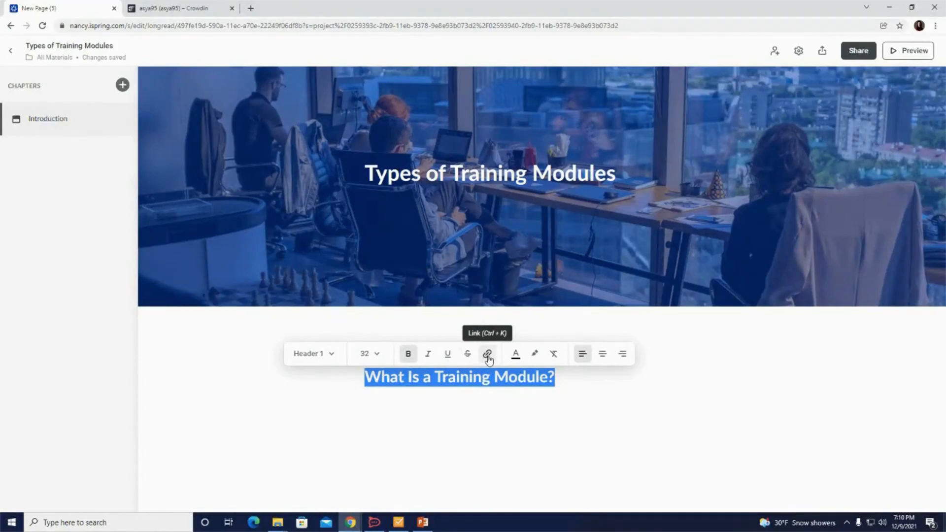
left_click(515, 357)
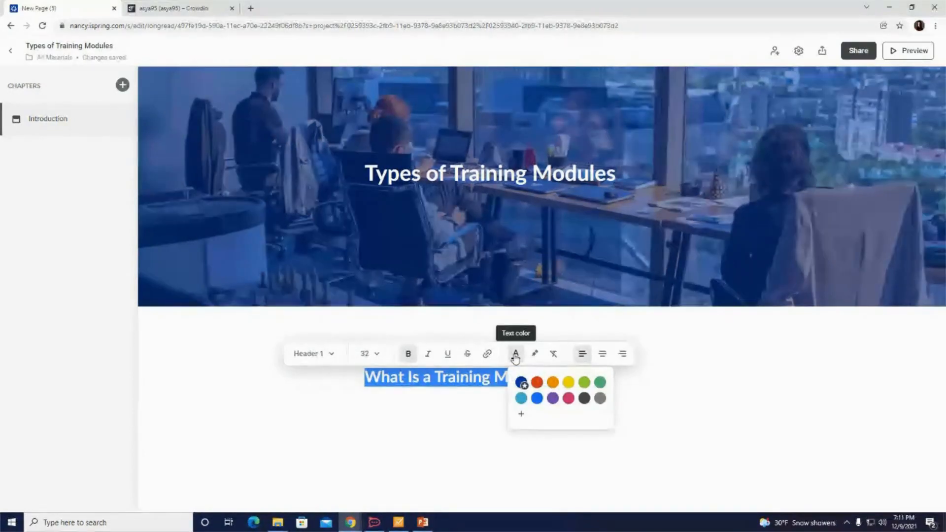
left_click(537, 355)
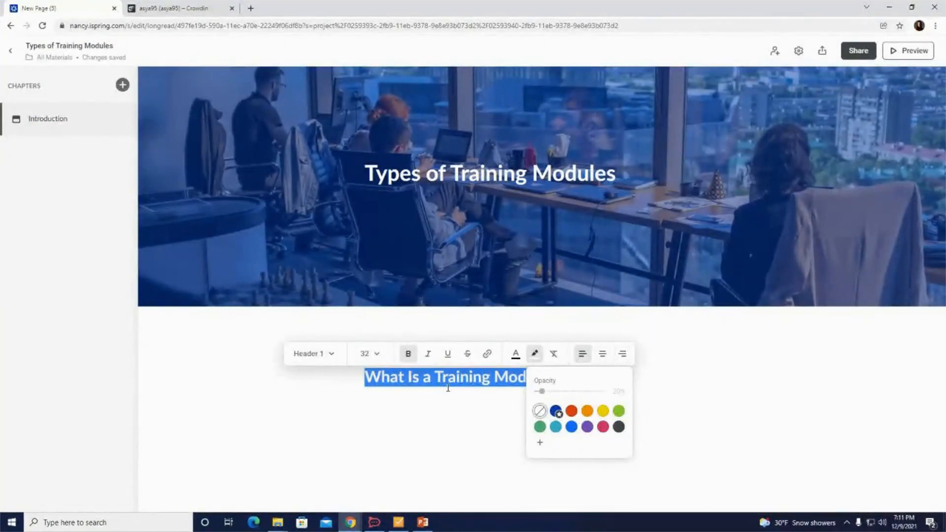
left_click(425, 402)
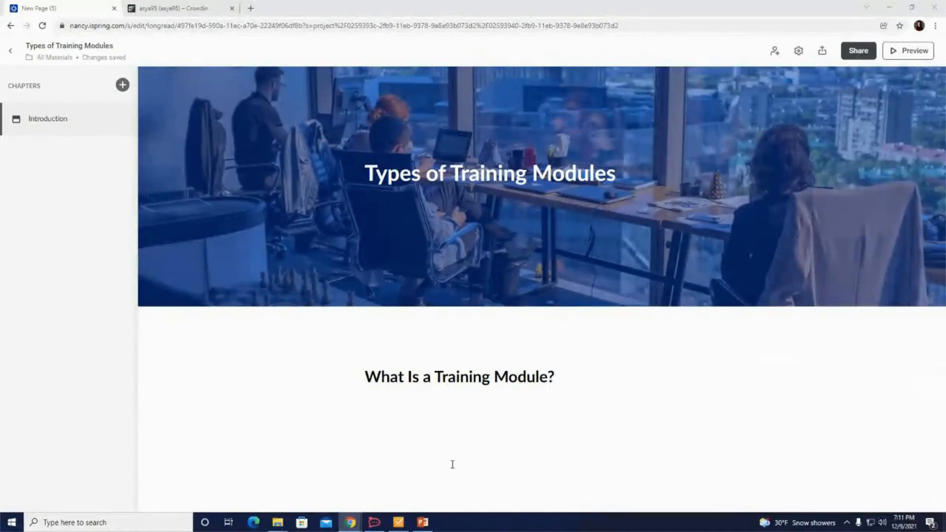
Step: Add the paragraph beginning "A training module is a component of an online course that focuses on a specific objective" under the header
left_click(437, 422)
type("A training module is a component of an online course that focuses on a specific objective and is designed to teach on a specific topic. Each module is like a chapter of a book, leading to the next. When seen as a whole, training modules make up an entire layer of knowledge and tell a complete story.")
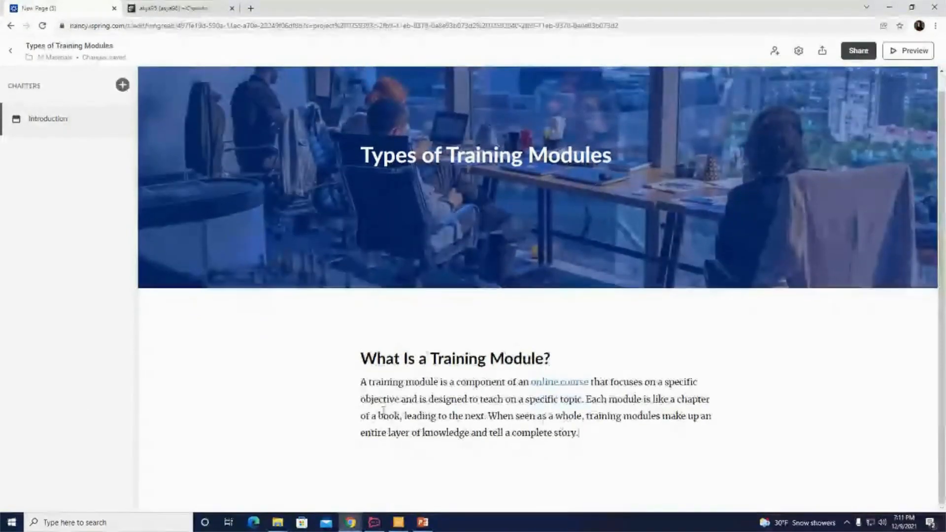
mouse_move(557, 383)
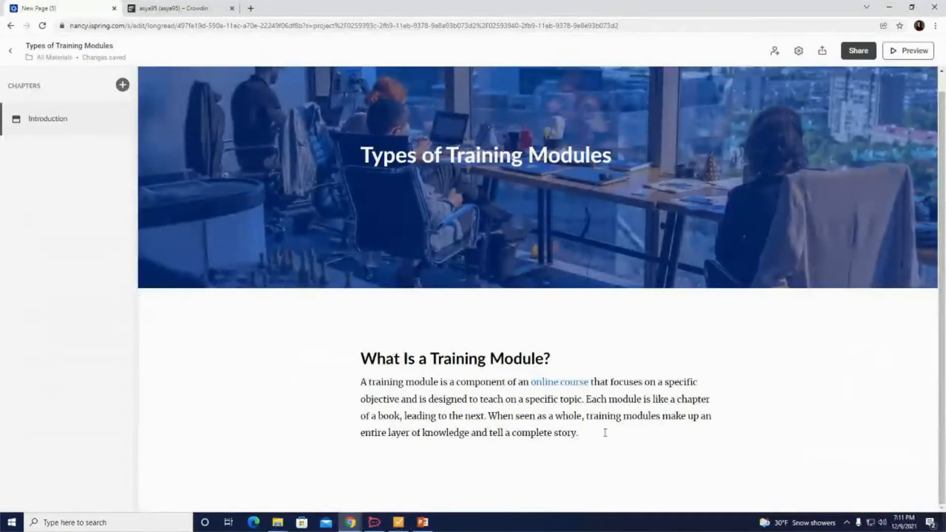
Step: Copy the words "Each module is like a chapter of a book" from the paragraph onto a new line below it
left_click_drag(591, 402, 403, 416)
left_click(599, 416)
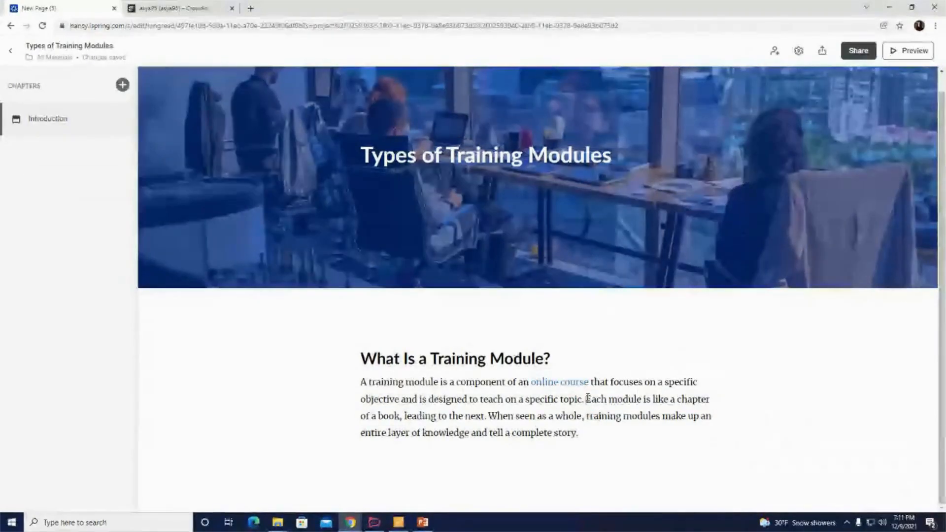
left_click_drag(588, 400, 399, 417)
key("ctrl+c")
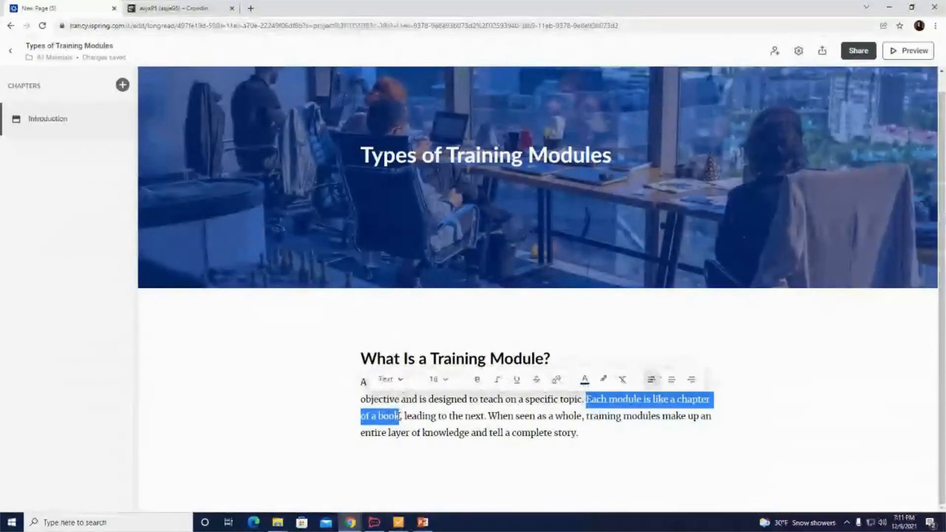
left_click(436, 462)
key("ctrl+v")
scroll(519, 419, "down", 1)
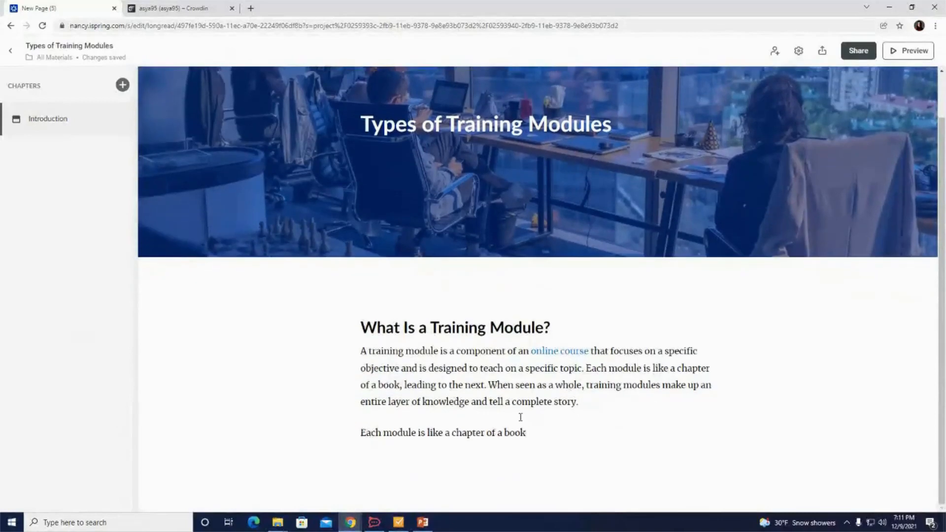
Step: Format the copied line "Each module is like a chapter of a book" as Quote 2
left_click_drag(534, 432, 337, 418)
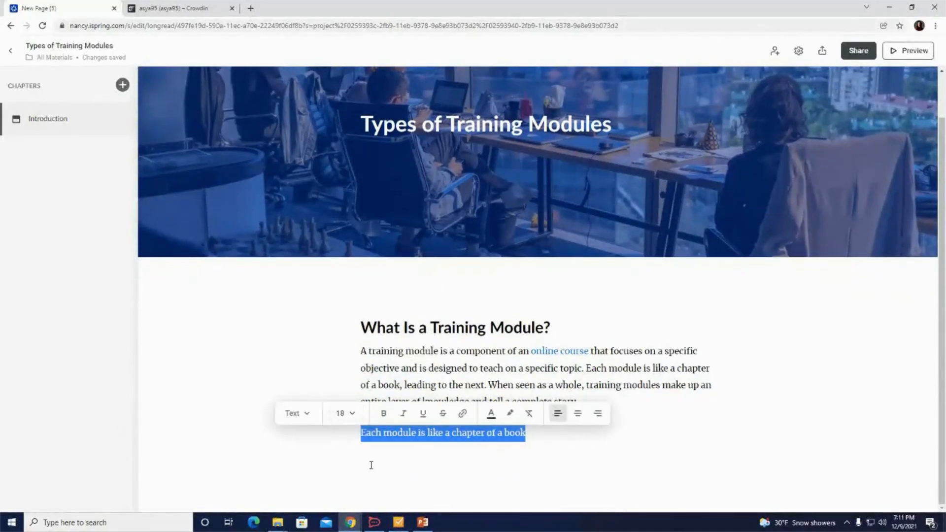
left_click(304, 415)
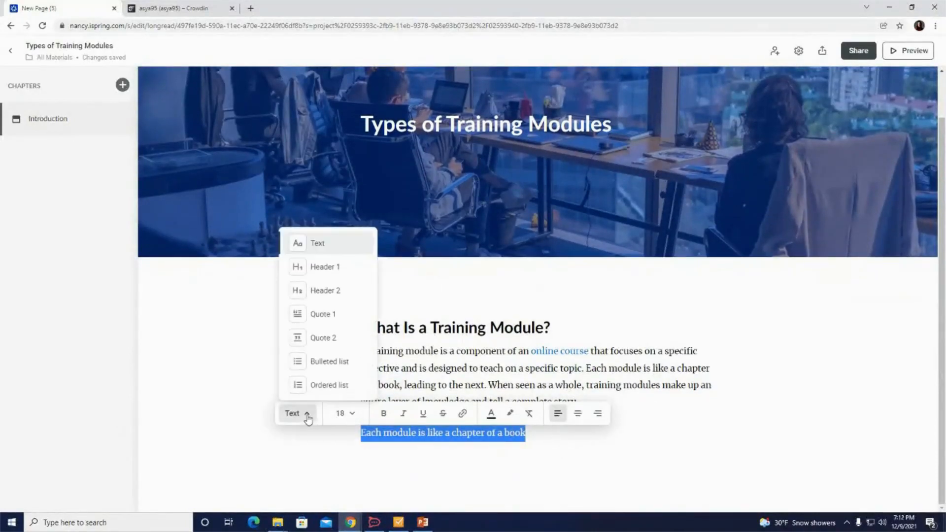
left_click(332, 338)
scroll(678, 385, "down", 1)
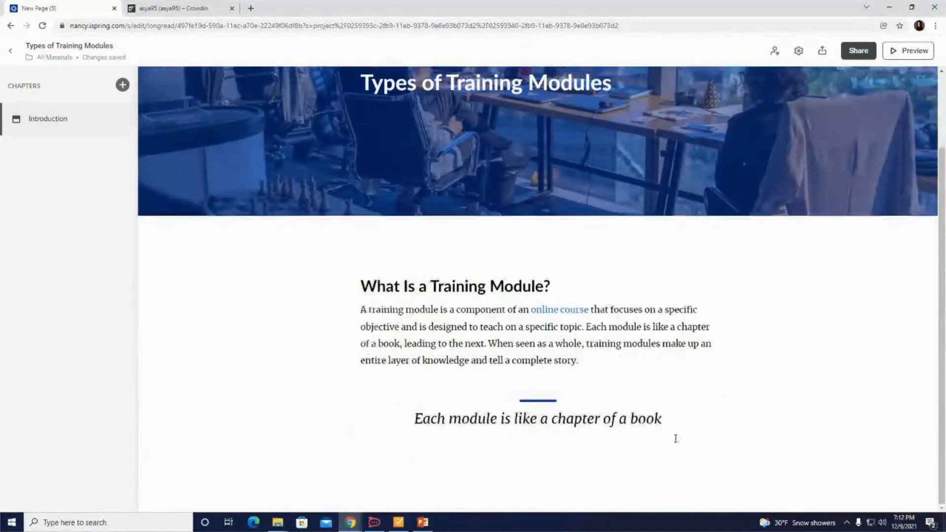
Step: Add the paragraph "Meanwhile, each module may include a number of lessons or learning objects that are even smaller pieces of educational content." below the quote
left_click(378, 459)
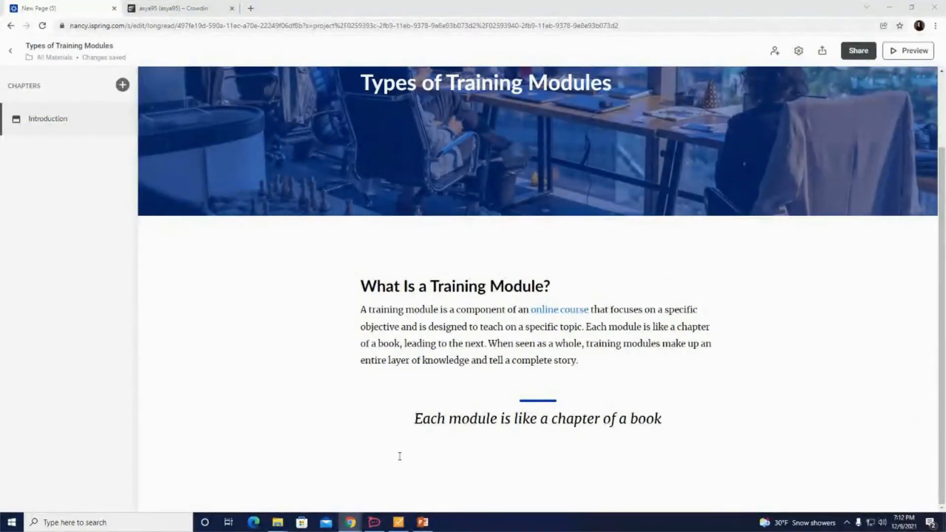
left_click(488, 452)
type("Meanwhile, each module may include a number of lessons or learning objects that are even smaller pieces of educational content.")
scroll(489, 453, "down", 1)
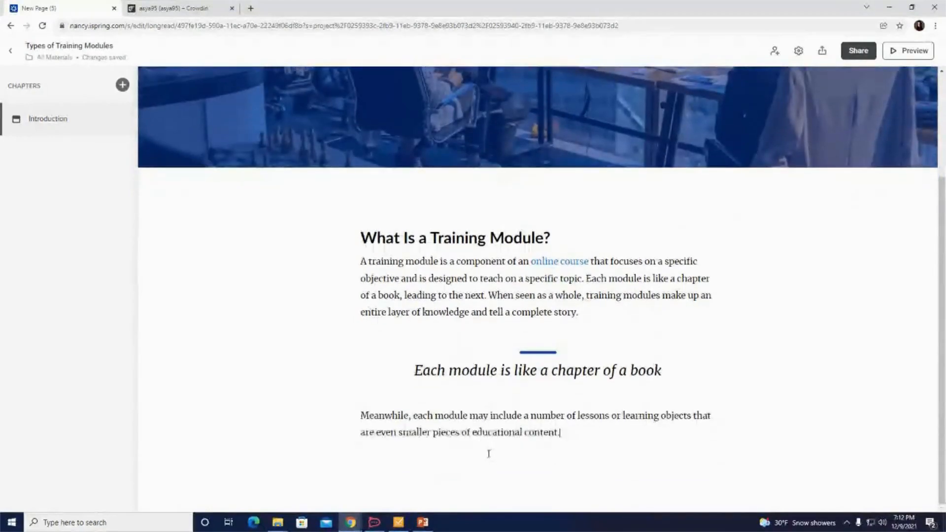
Step: Insert the image file 1 from the Pics folder below the paragraph beginning "Meanwhile, each module may include"
key("Return")
scroll(489, 454, "down", 1)
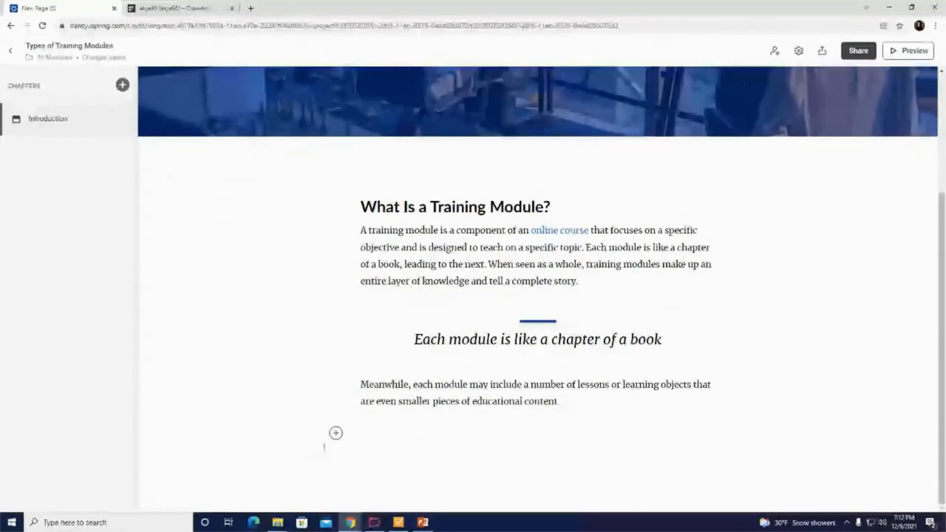
left_click(336, 436)
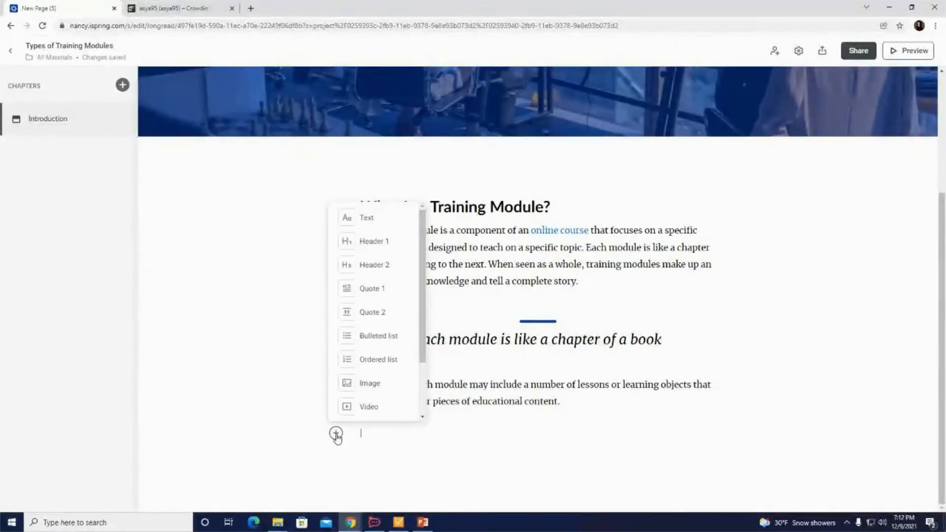
left_click(384, 390)
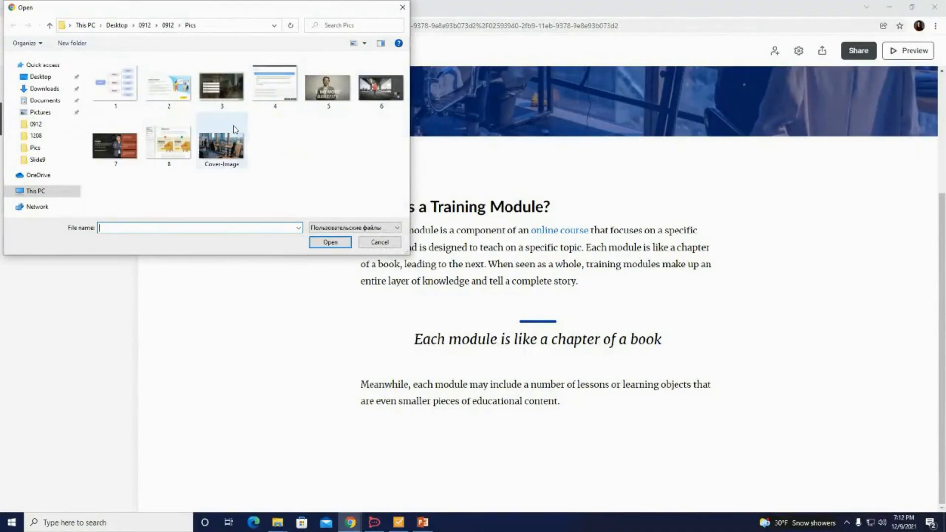
left_click(115, 90)
left_click(329, 242)
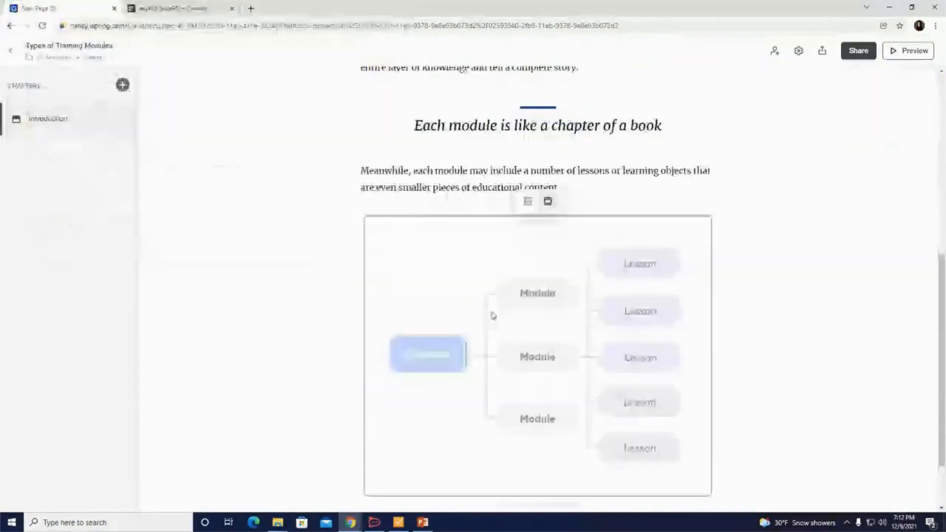
scroll(680, 332, "down", 1)
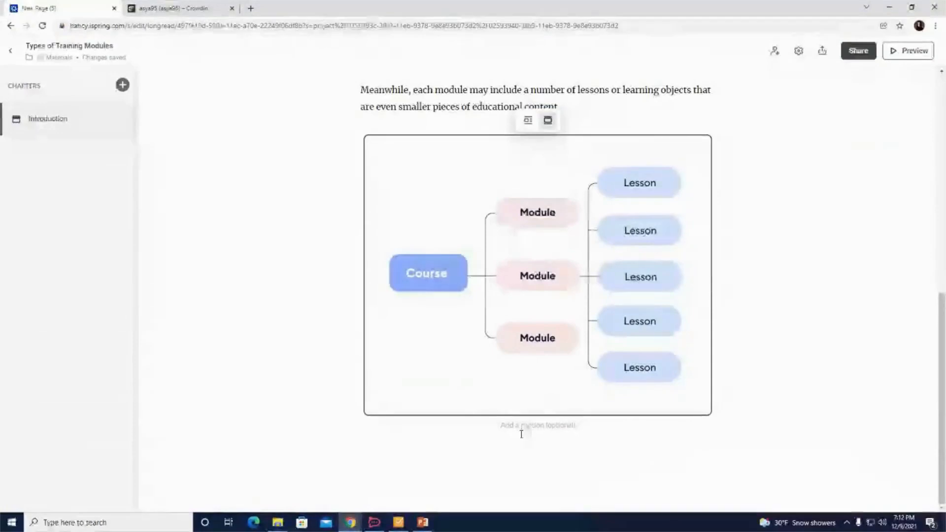
left_click(412, 451)
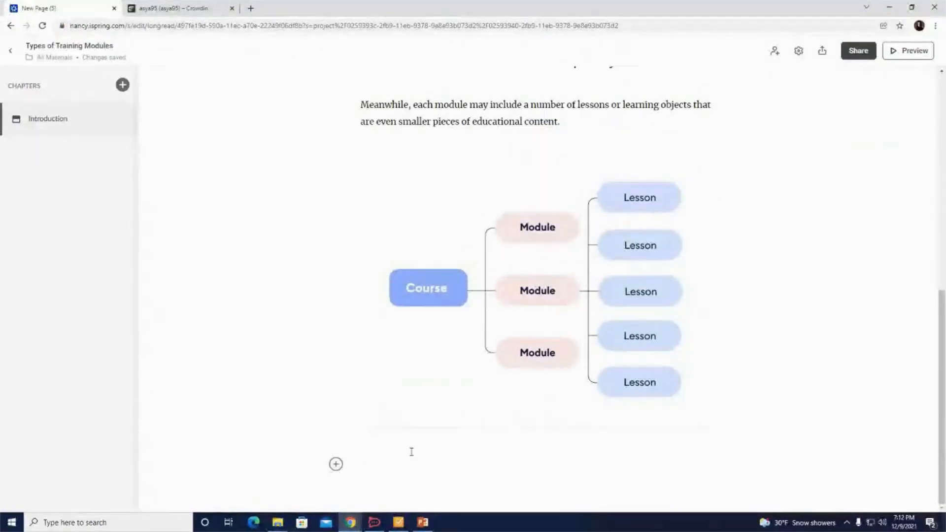
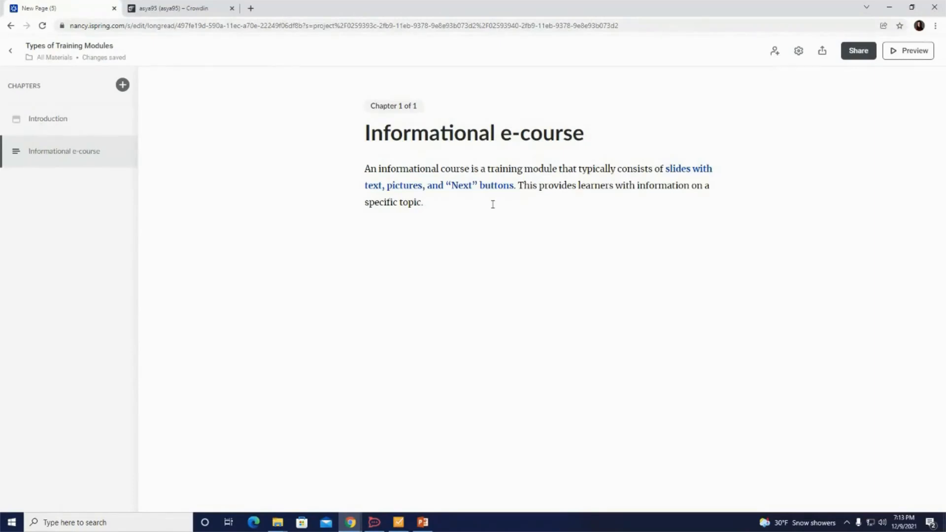
Step: Insert the image file 2 from the Pics folder below the opening paragraph of the "Informational e-course" chapter
key("Return")
left_click(340, 235)
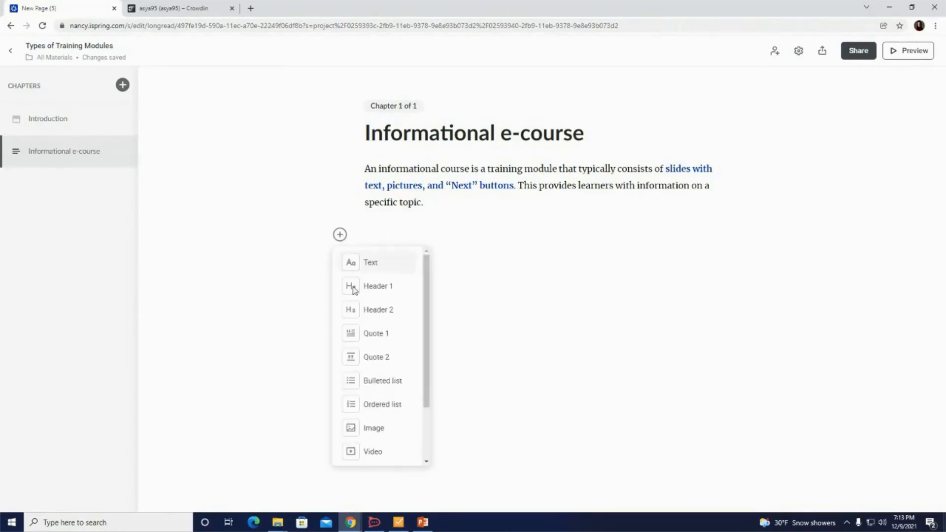
left_click(374, 429)
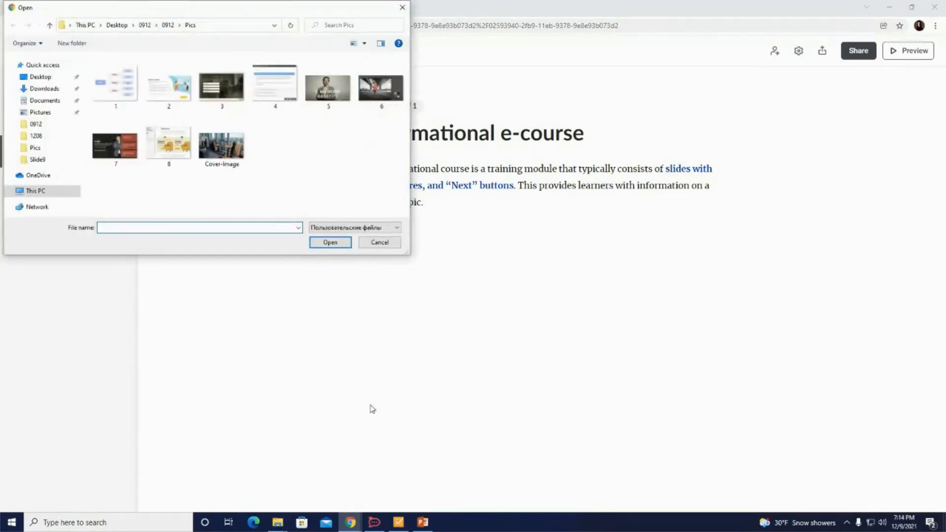
left_click(160, 91)
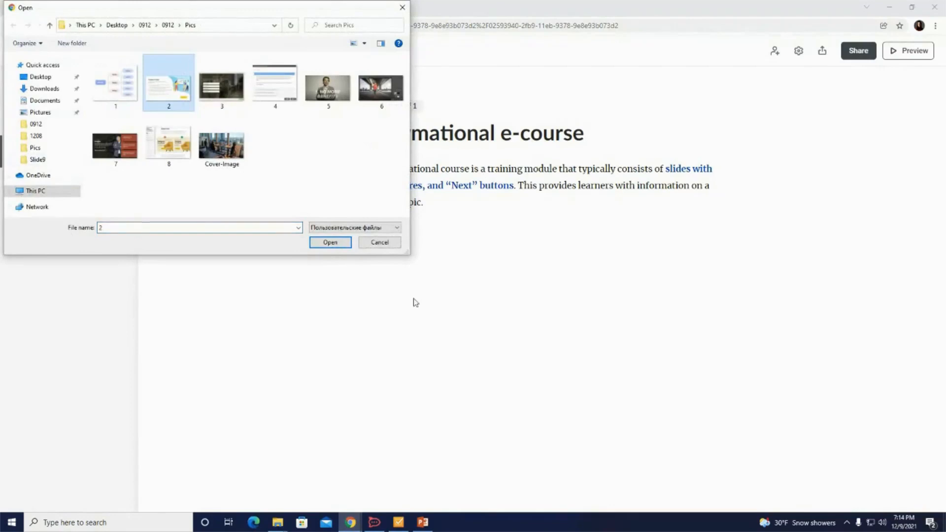
left_click(330, 242)
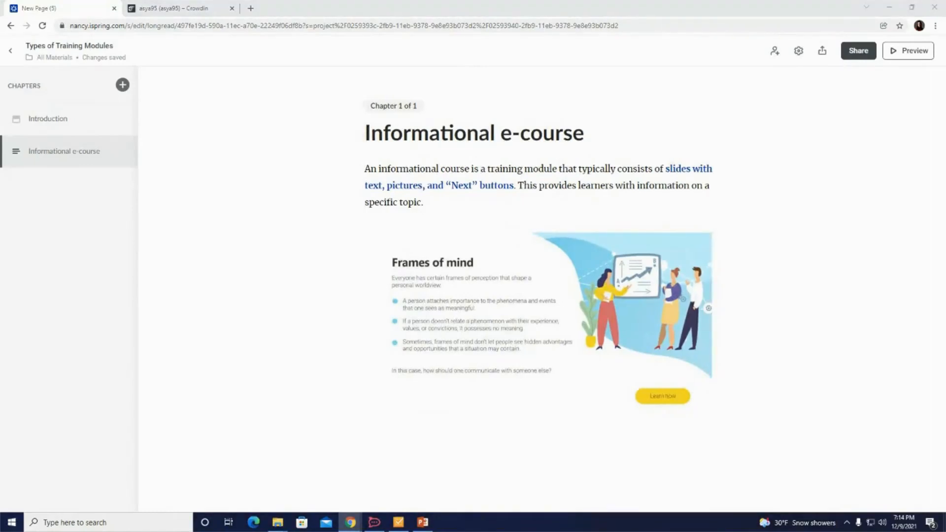
Step: Add the line "Best suited for:" below the "Frames of mind" image
left_click(437, 421)
left_click(420, 444)
type("Best suited for:")
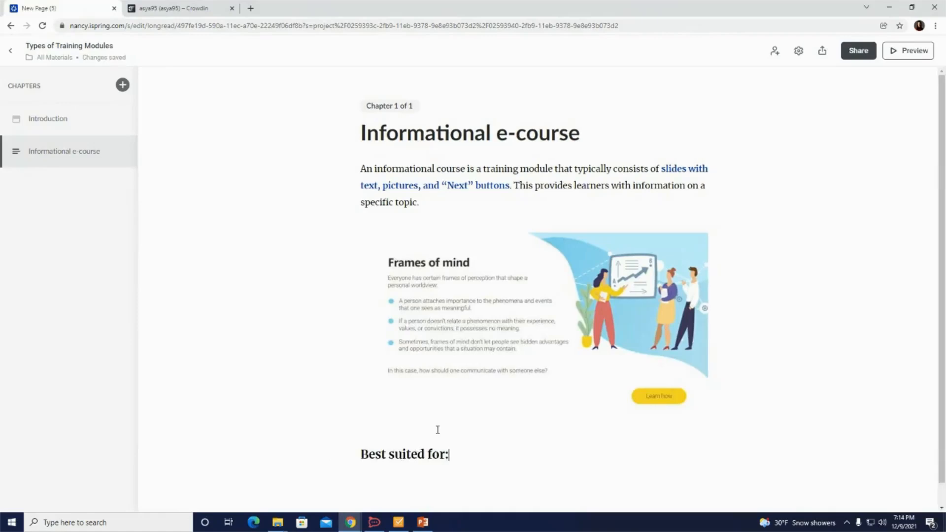
Step: Format the line "Best suited for:" as a bold Header 2
left_click_drag(450, 431, 342, 427)
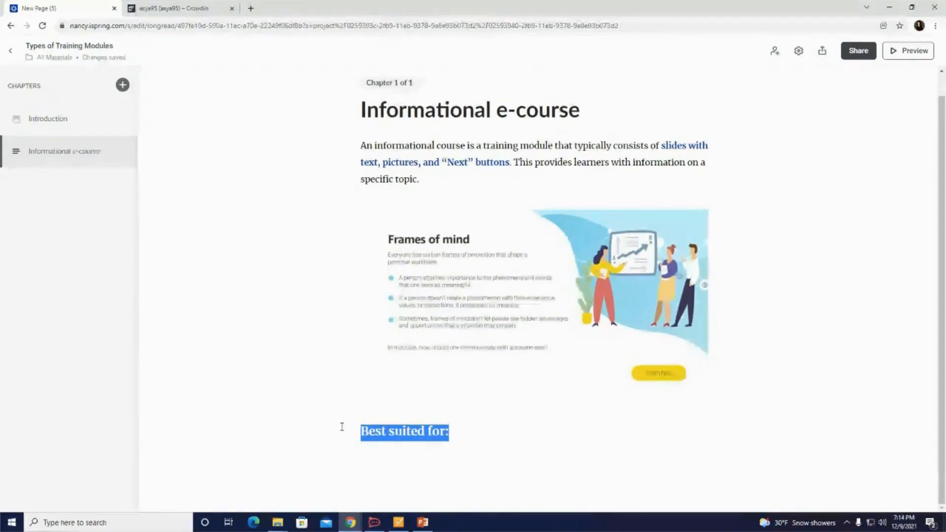
left_click(265, 411)
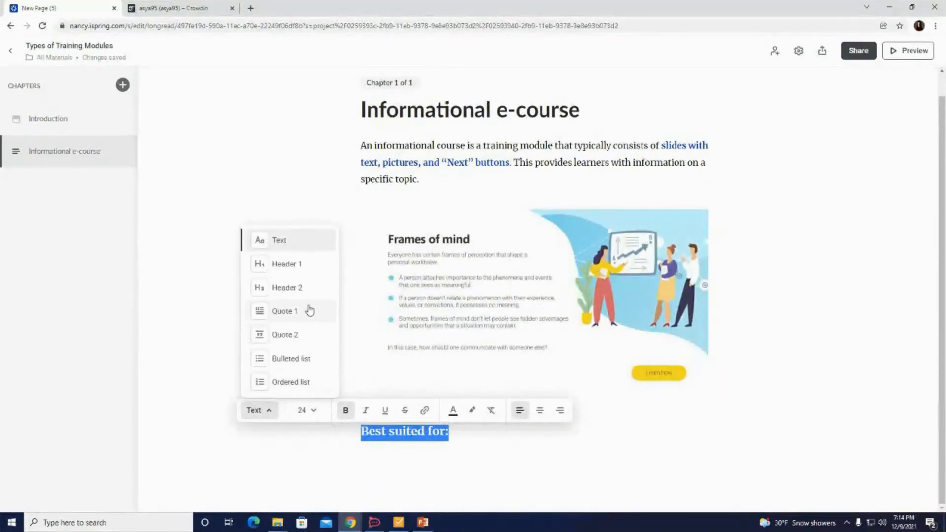
left_click(305, 290)
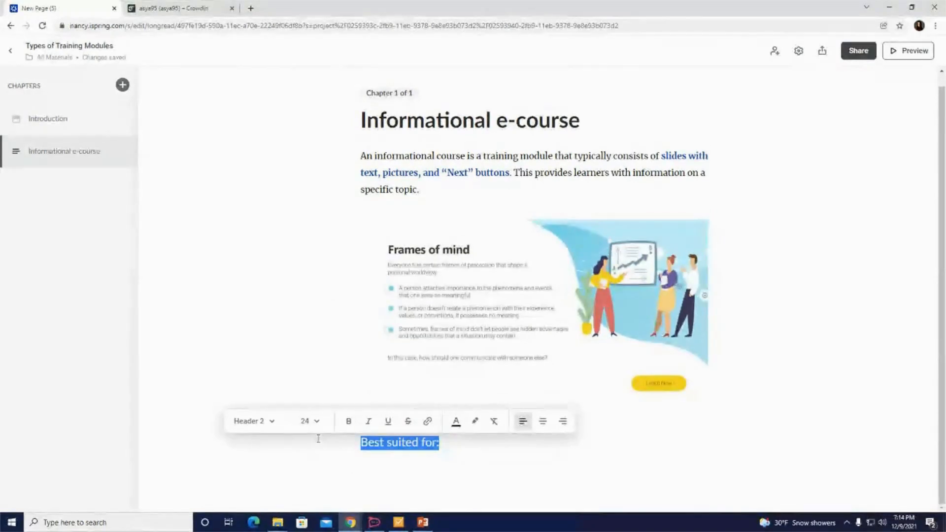
left_click(349, 421)
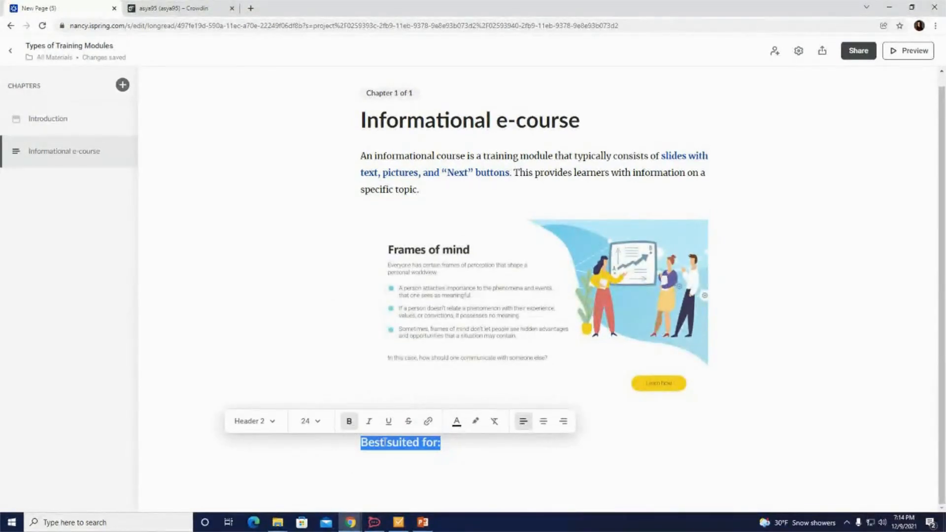
left_click(484, 448)
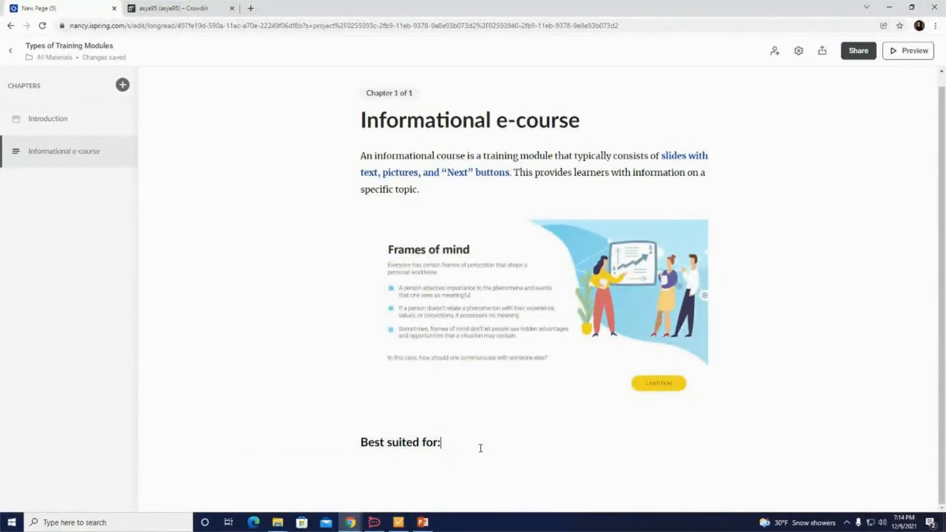
Step: Add four lines under "Best suited for:" on standardized knowledge, job-essential skills, time-sensitive learning, and new product or policy update information
key("Return")
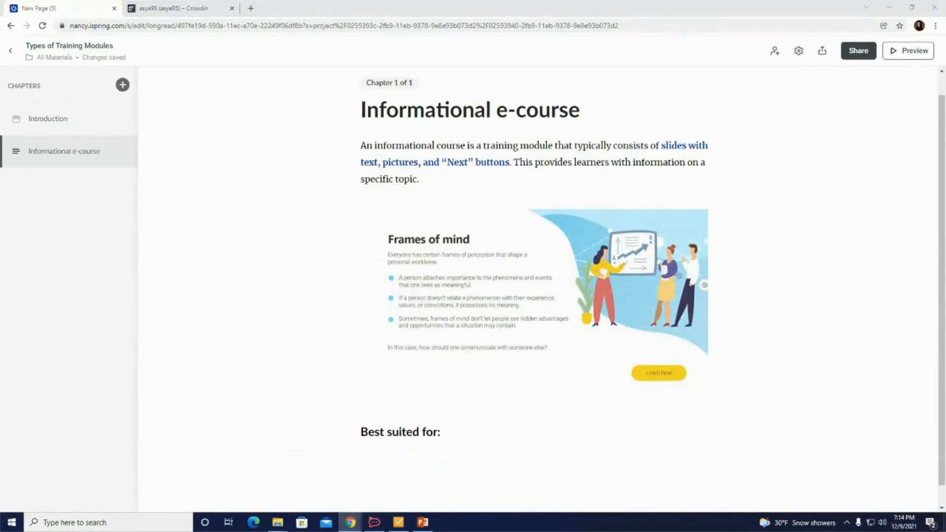
left_click(378, 463)
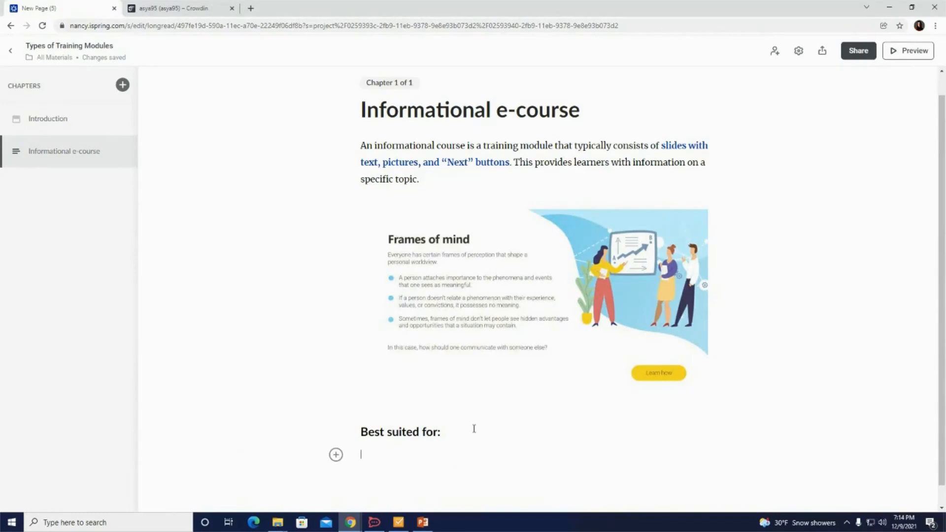
type("Delivering standardized knowledge or skills to a wide audience of learners. Job-essential skills and knowledge. Time-sensitive learning, such as onboarding and compliance or safety training. Providing information about a new product or policy update")
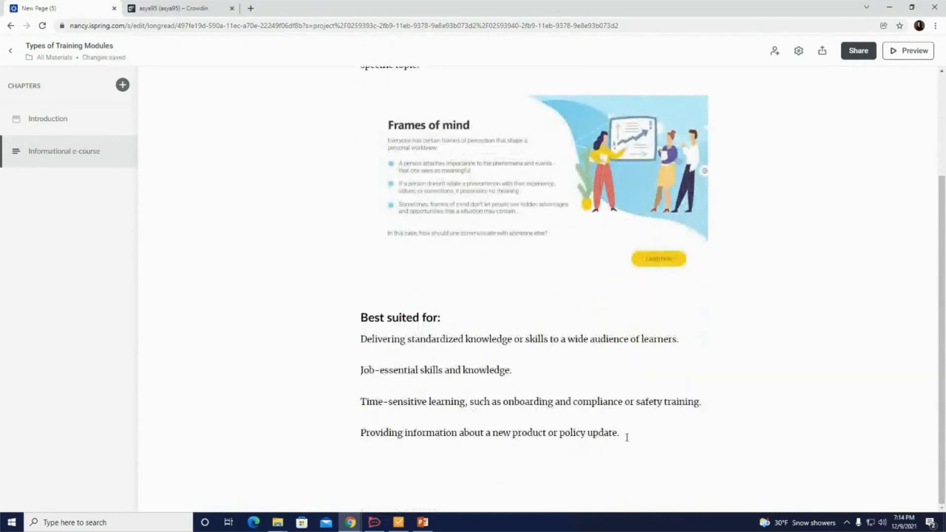
Step: Turn the four lines under "Best suited for:" into a bulleted list
left_click_drag(626, 434, 331, 340)
left_click(388, 320)
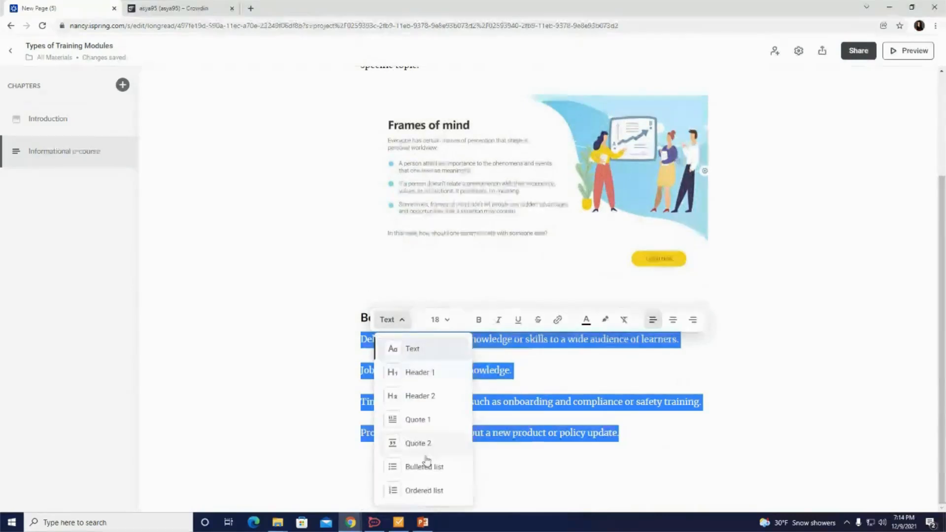
left_click(433, 472)
left_click(590, 454)
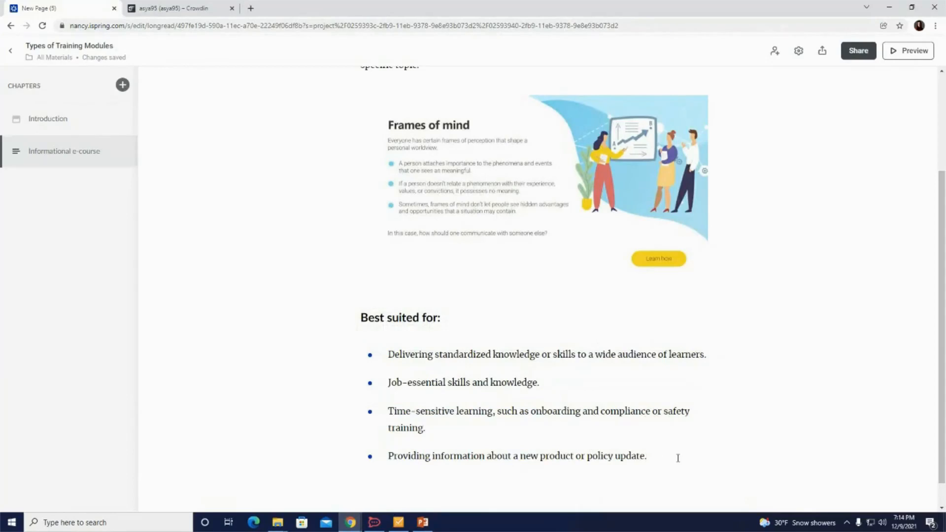
Step: Embed the iSpring YouTube webinar on quickly building effective courses below the bulleted list, using its copied link
key("Return")
key("Return")
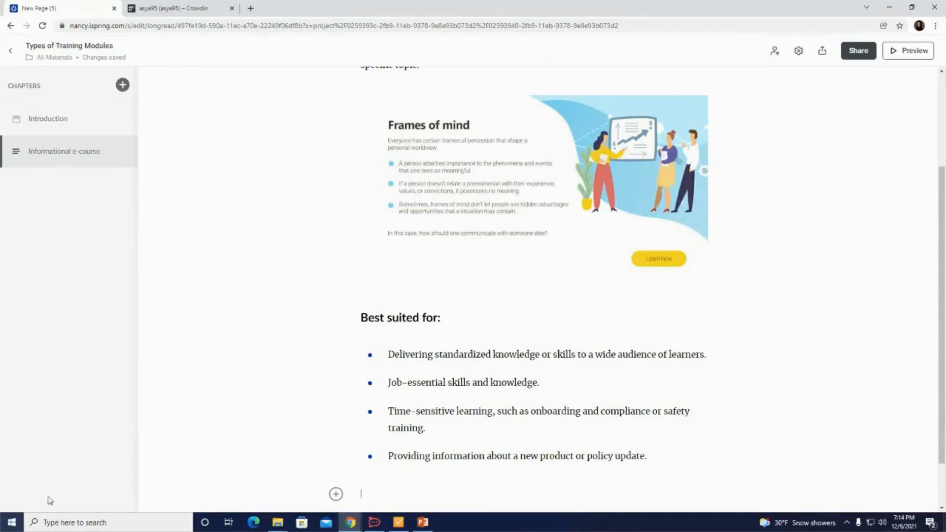
scroll(372, 442, "down", 1)
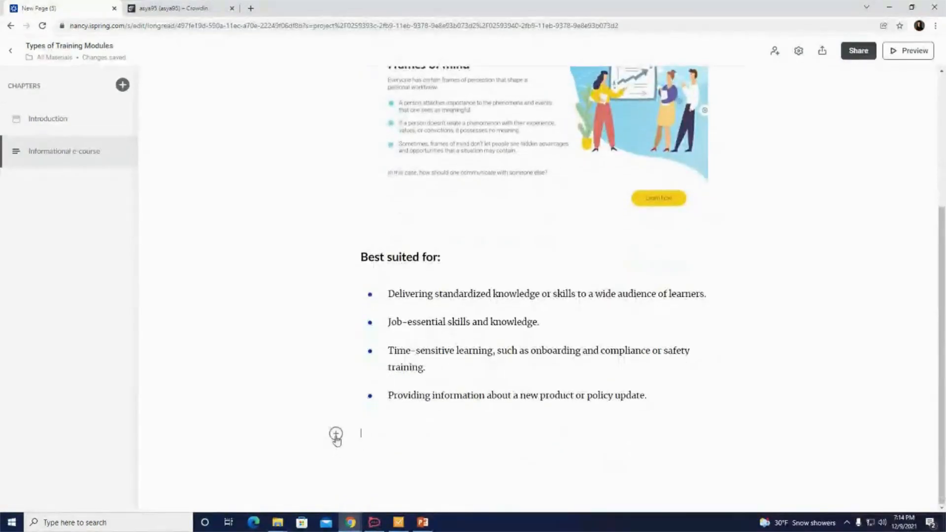
left_click(336, 434)
left_click(367, 409)
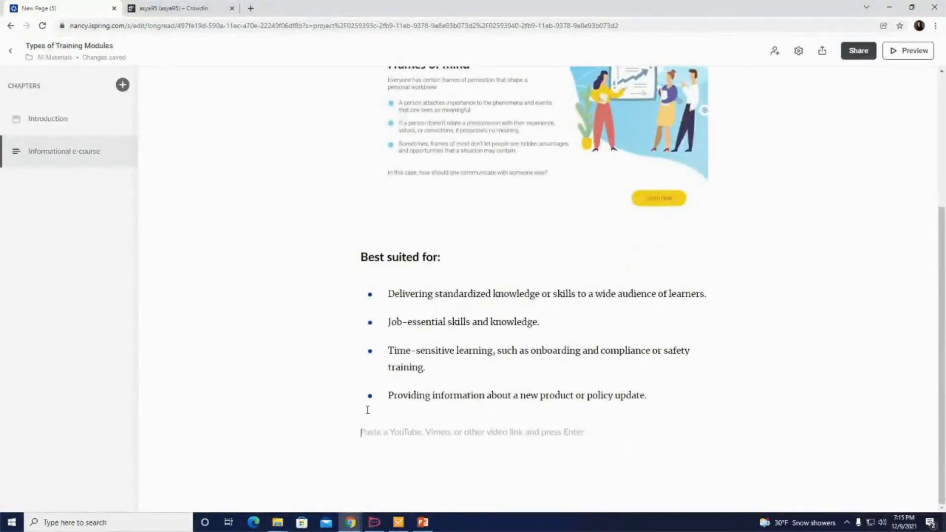
key("alt+Tab")
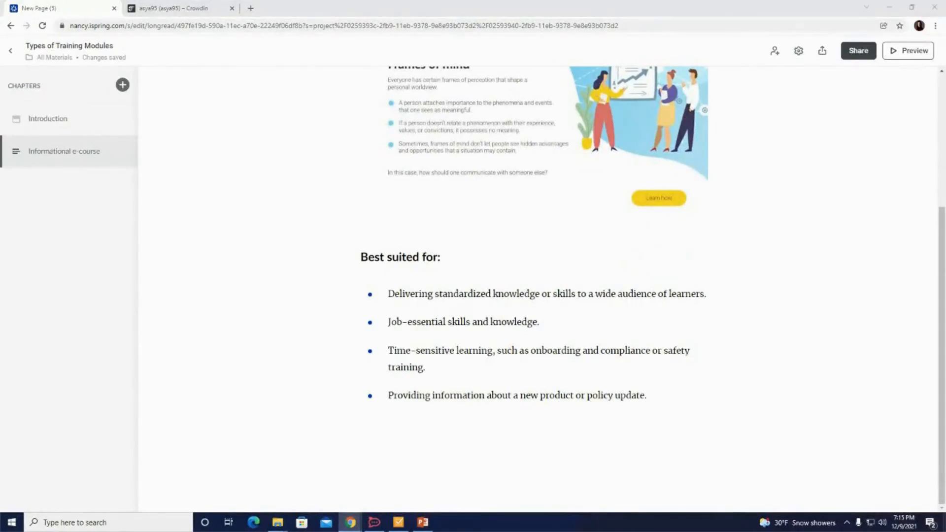
left_click(367, 447)
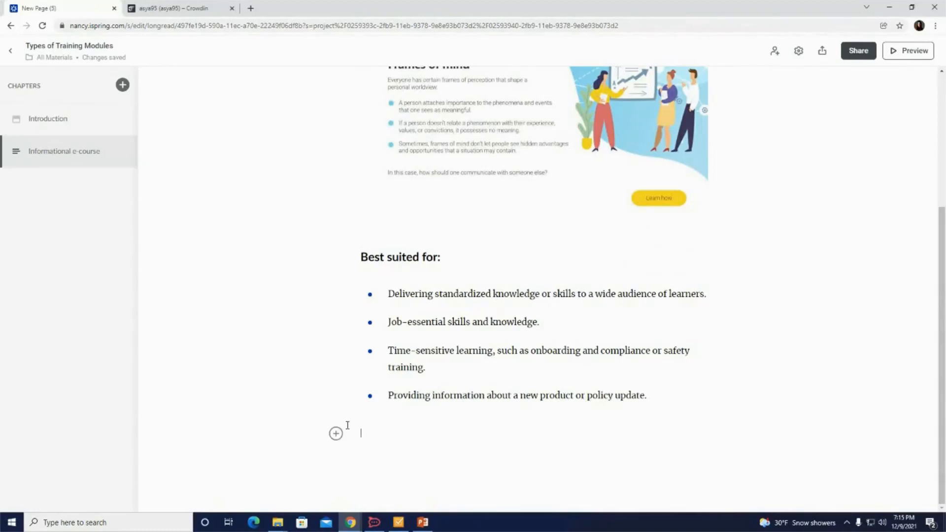
key("ctrl+v")
key("Return")
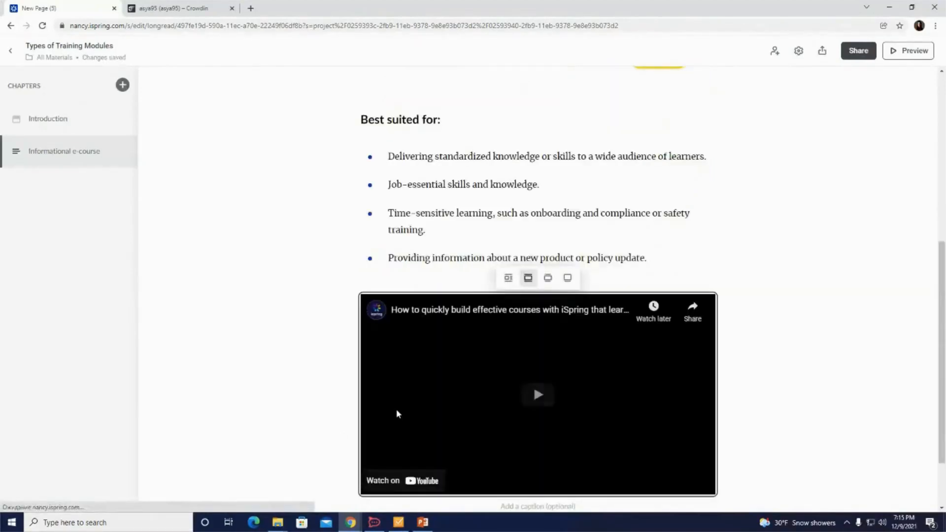
scroll(396, 408, "down", 2)
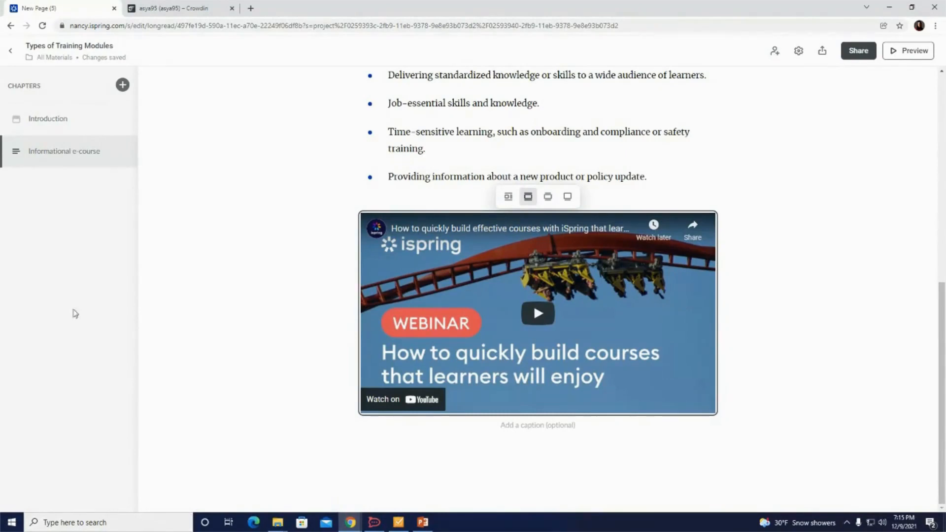
Step: Add a chapter titled "Interactive assessment" with the paragraph beginning "Interactive assessments are a type of online quiz"
left_click(123, 86)
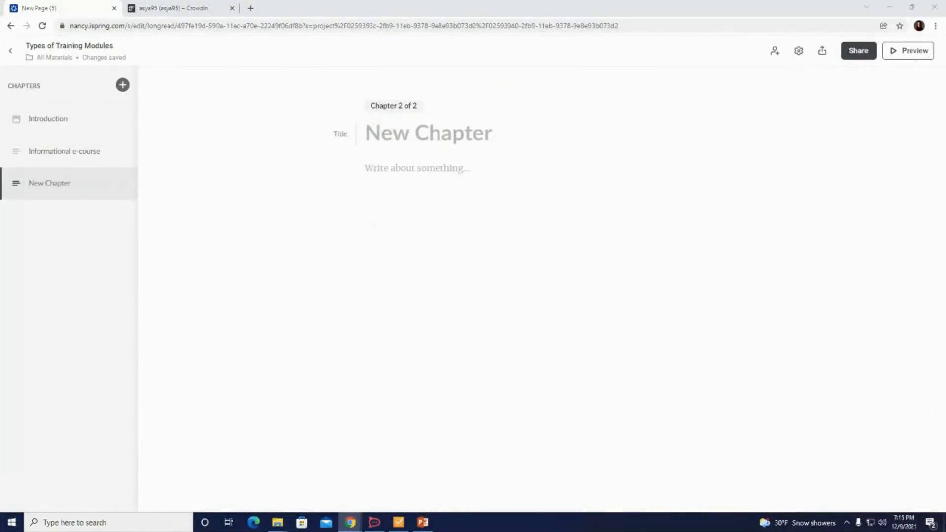
left_click(392, 130)
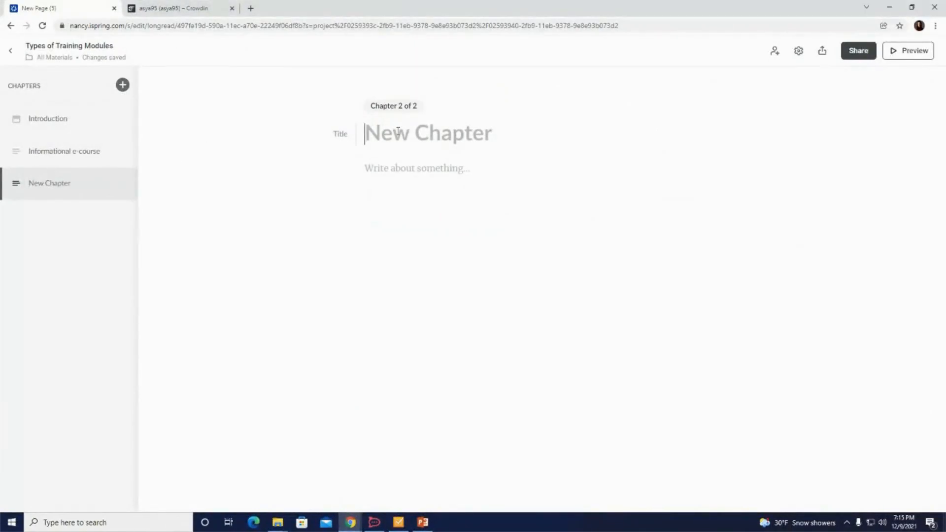
type("Interactive assessment")
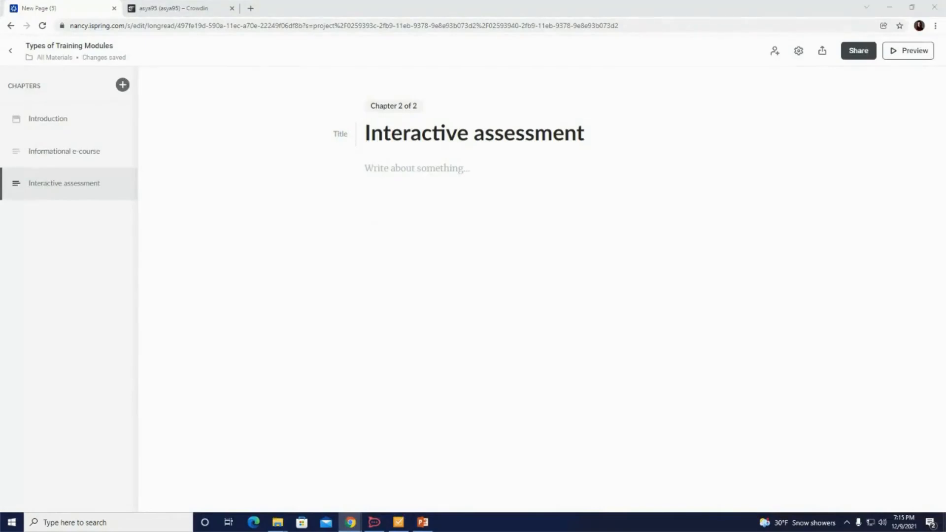
left_click(407, 164)
type("Interactive assessments are a type of online quiz that incorporates a variety of question types, custom branching, and scenarios.")
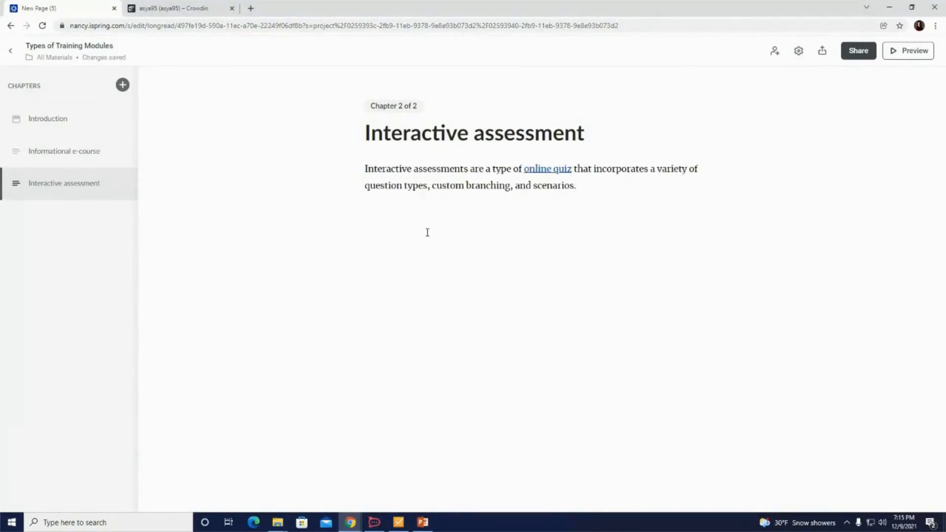
Step: Insert the picture "3" from the Pics folder below the "Interactive assessment" paragraph
key("Return")
left_click(340, 217)
left_click(380, 411)
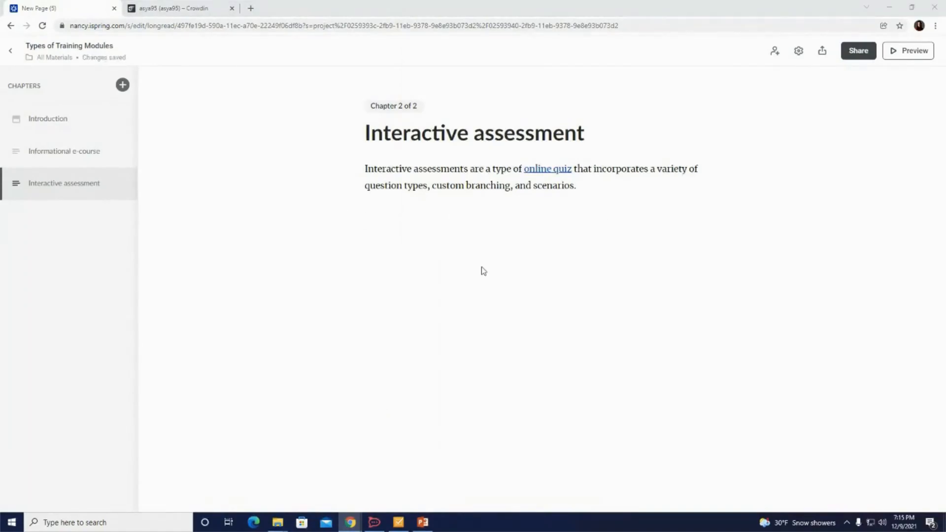
left_click(217, 89)
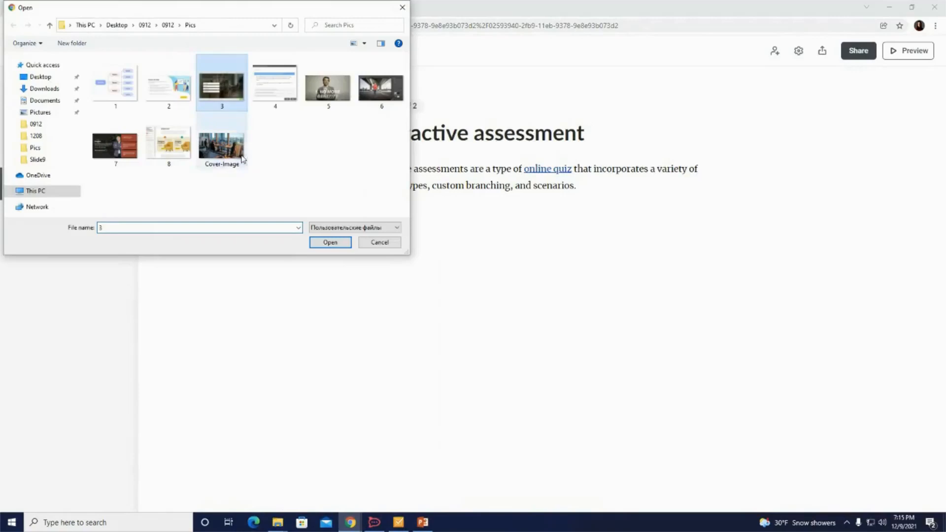
left_click(330, 242)
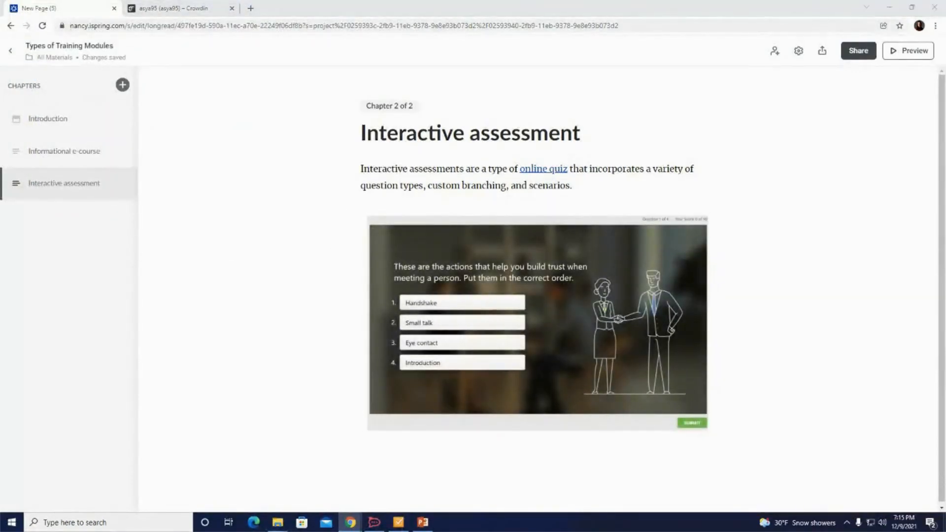
Step: Add the line "Best suited for:" below the image and format it as a bold Header 2
left_click(406, 452)
type("Best suited for:")
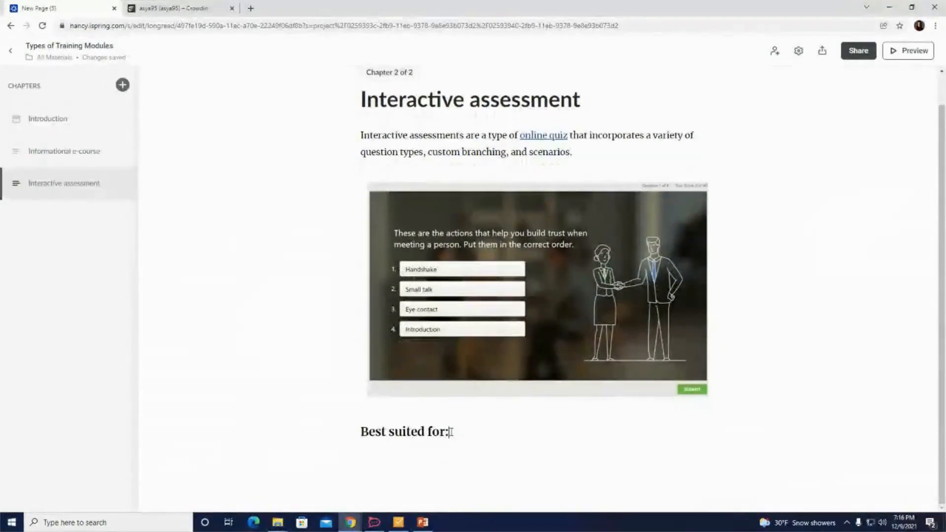
left_click_drag(450, 432, 353, 419)
left_click(269, 411)
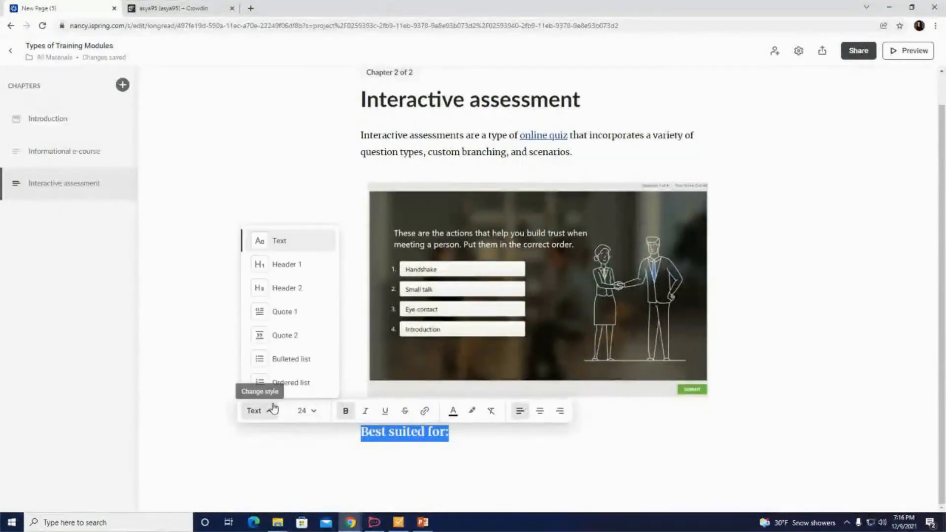
left_click(287, 294)
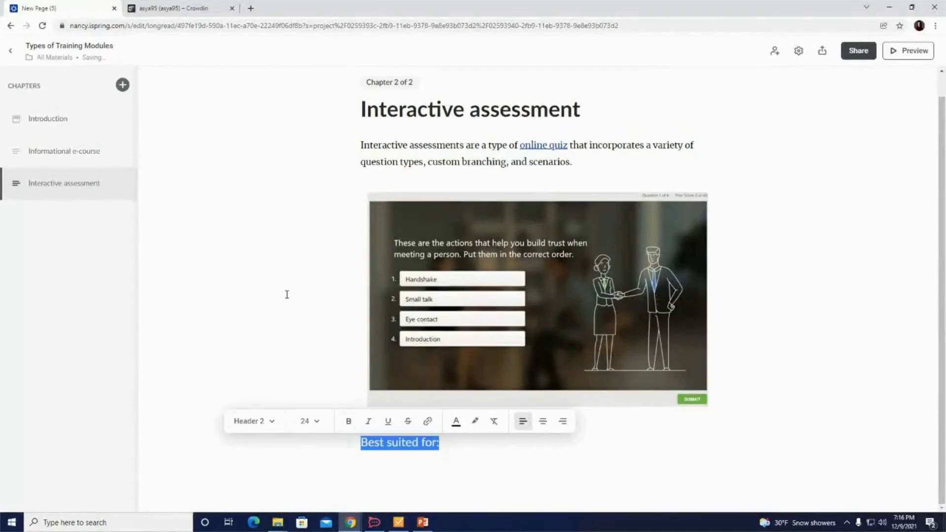
left_click(348, 421)
left_click(499, 448)
Step: Add the six-item bulleted list under "Best suited for:", from measuring learners' level of knowledge to identifying high performers for advancement
key("Return")
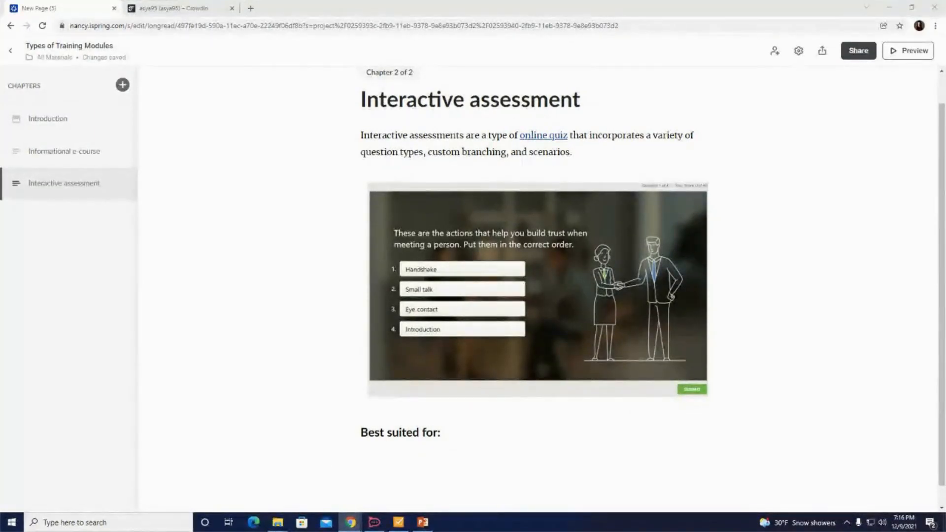
left_click(417, 476)
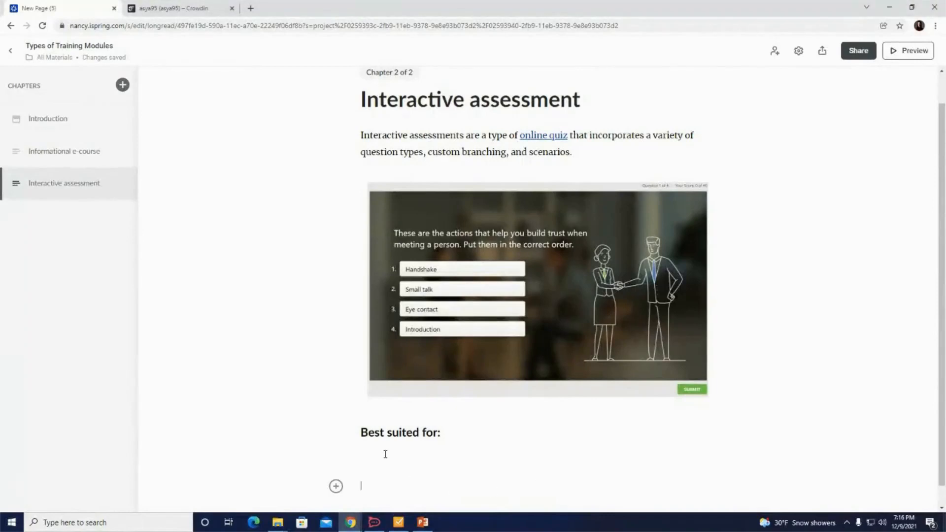
type("Measuring your learners’ level of knowledge relevant to their work and/or ability to apply knowledge in a realistic way. Creating tests with built-in coaching to help learners stay on track. Certification or credentialing tasks. Proof of completion of learning activities. Identifying learners who may need additional support. Identifying high performers who could be candidates for advancement.")
scroll(568, 375, "down", 2)
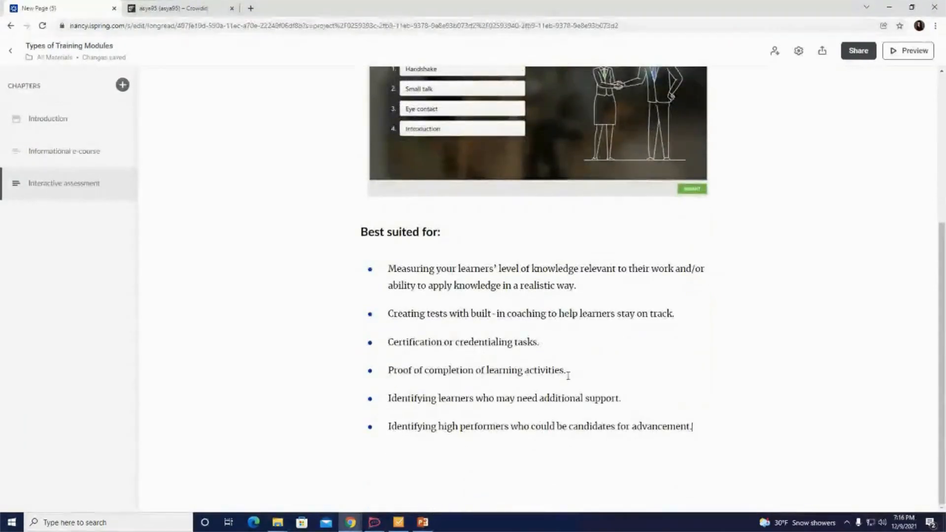
Step: Insert an exercise below the bulleted list with the question text "Interactive assessments are best suited for:"
key("Return")
key("Return")
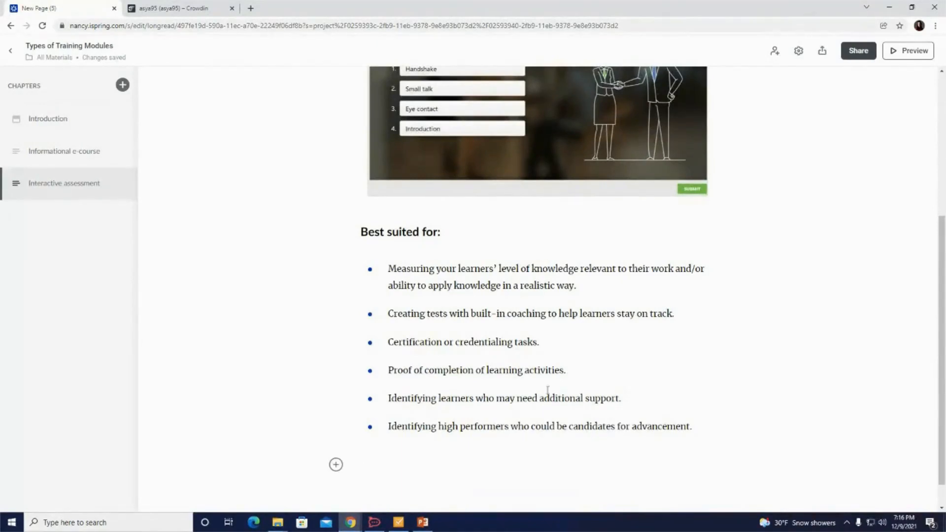
scroll(630, 396, "down", 1)
left_click(335, 435)
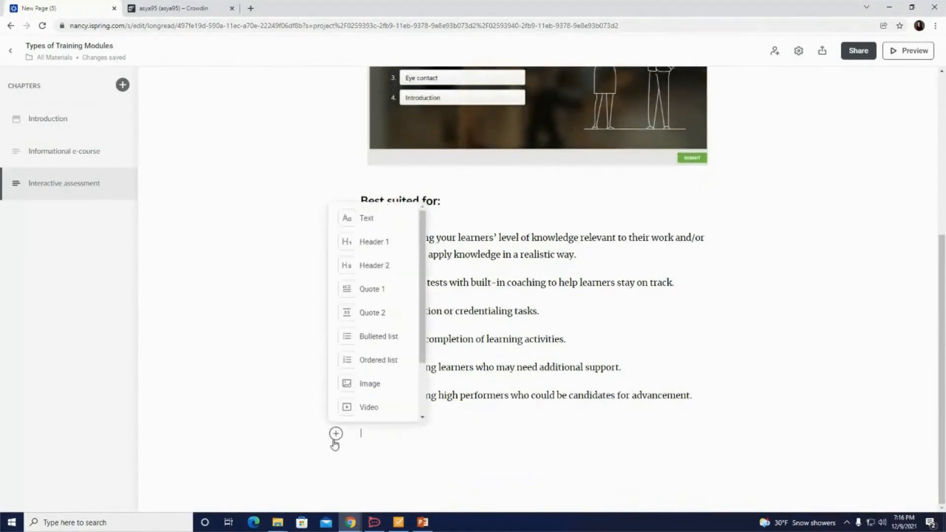
scroll(384, 385, "down", 2)
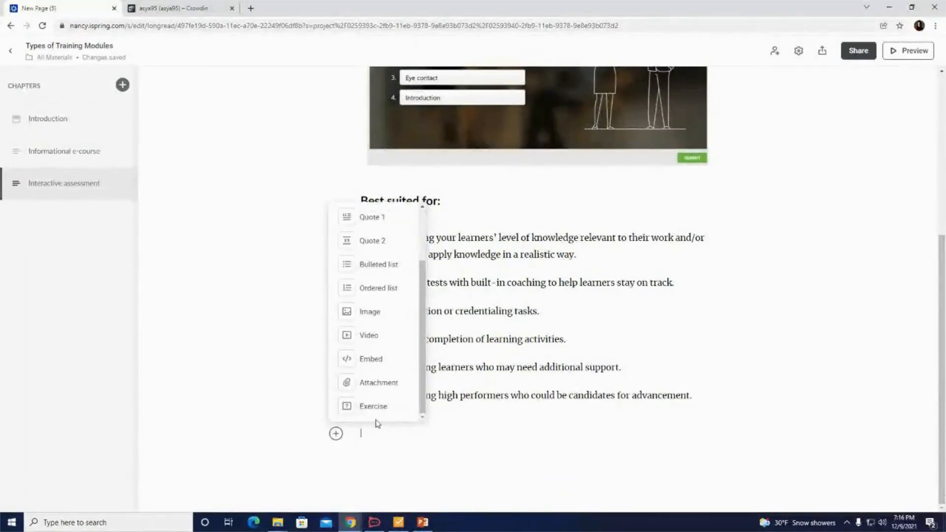
left_click(375, 407)
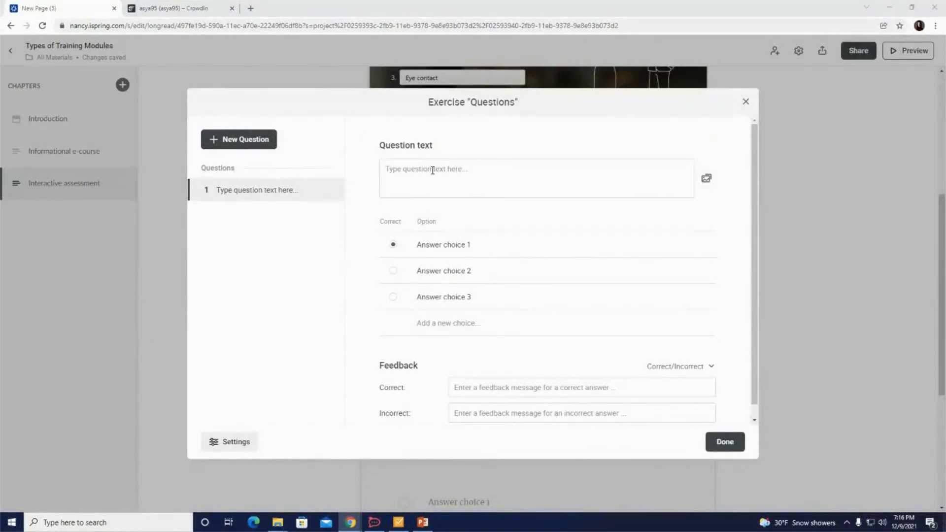
left_click(482, 182)
type("Interactive assessments are best suited for:")
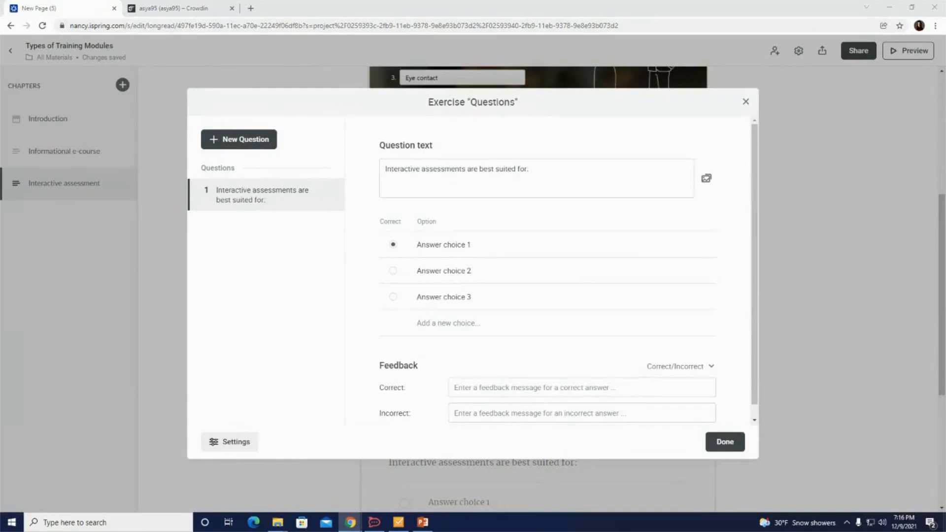
Step: Fill in the three answer choices on measuring learners' knowledge, delivering standardized knowledge or skills, and "Job-essential skills and knowledge.", and finish the exercise
left_click(464, 244)
left_click_drag(471, 244, 395, 244)
type("Measuring your learners' level of knowledge relevant to their work and/or ability to apply knowledge in a realistic way.")
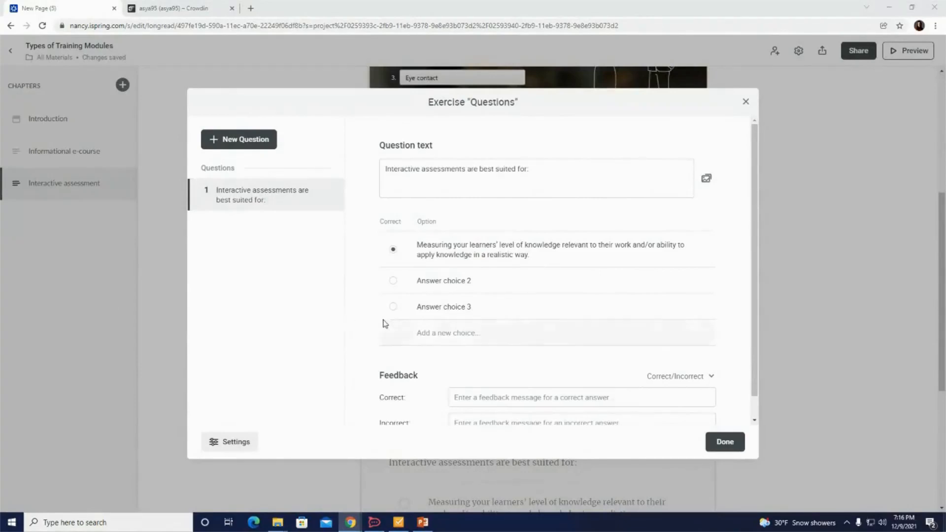
left_click(468, 281)
left_click_drag(468, 280, 380, 273)
type("Delivering standardized knowledge or skills to a wide audience of learners")
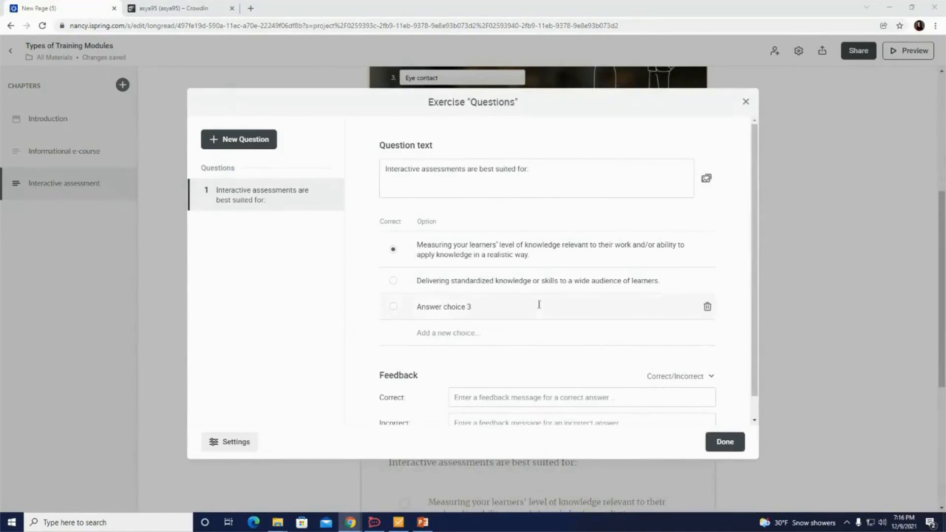
left_click_drag(501, 308, 362, 306)
type("Job-essential skills and knowledge.")
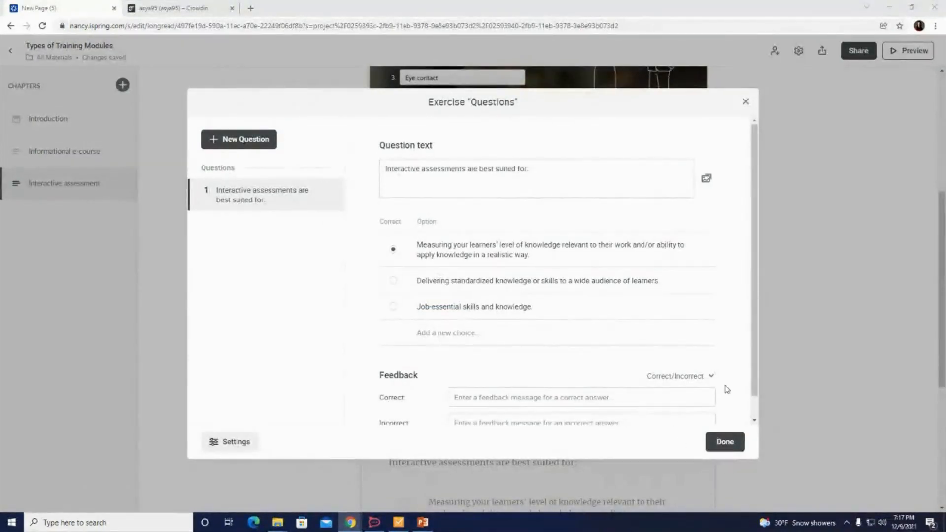
left_click(724, 443)
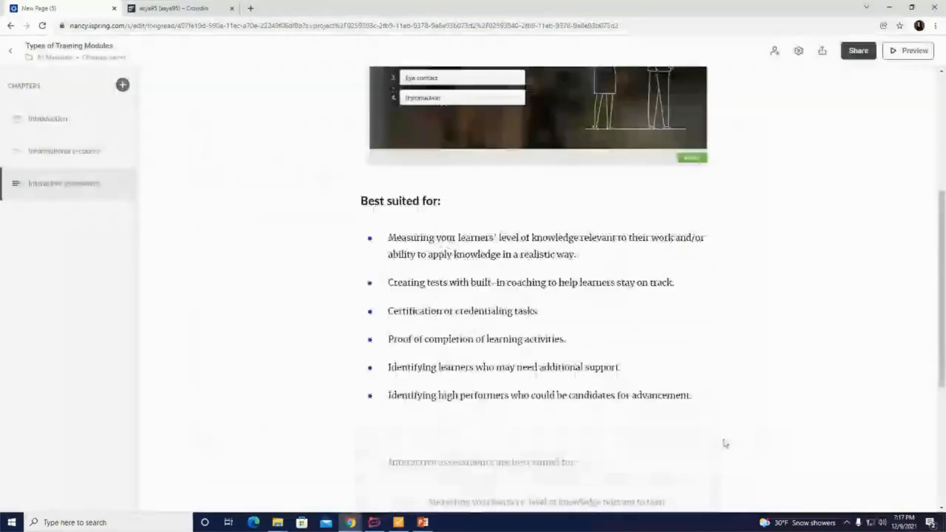
scroll(674, 352, "down", 4)
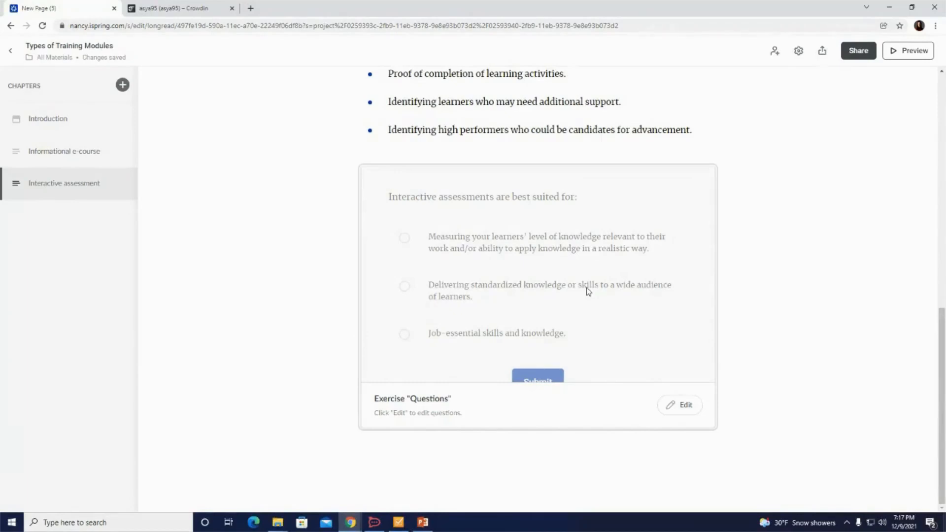
Step: Add a new chapter titled "Video lecture and screencast"
left_click(122, 85)
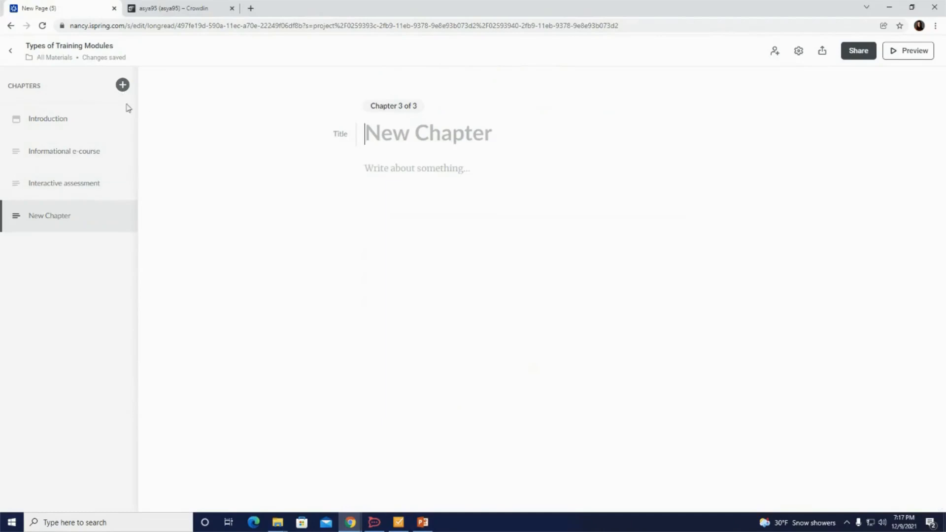
key("alt+Tab")
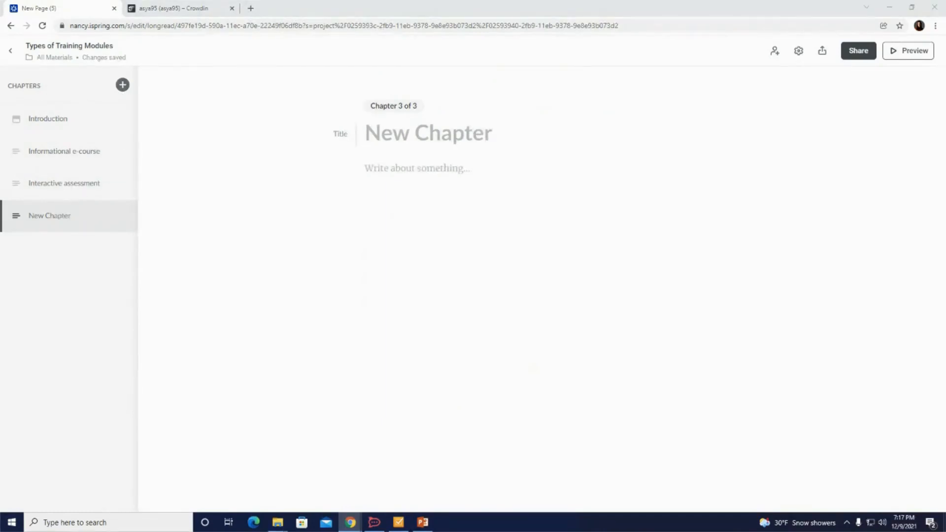
left_click(434, 132)
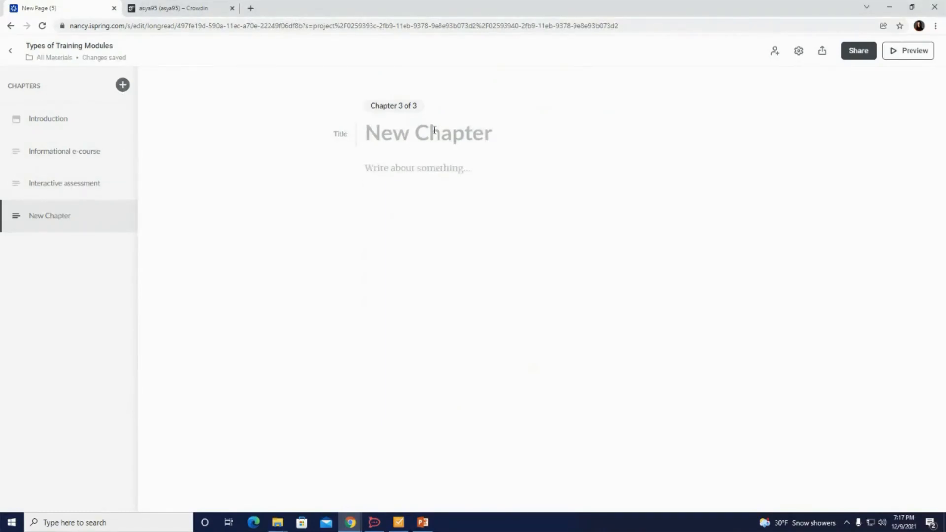
type("Video lecture and screencast")
Step: Add the heading "A video lecture" to the chapter as a bold Header 1 with empty lines below it
key("alt+Tab")
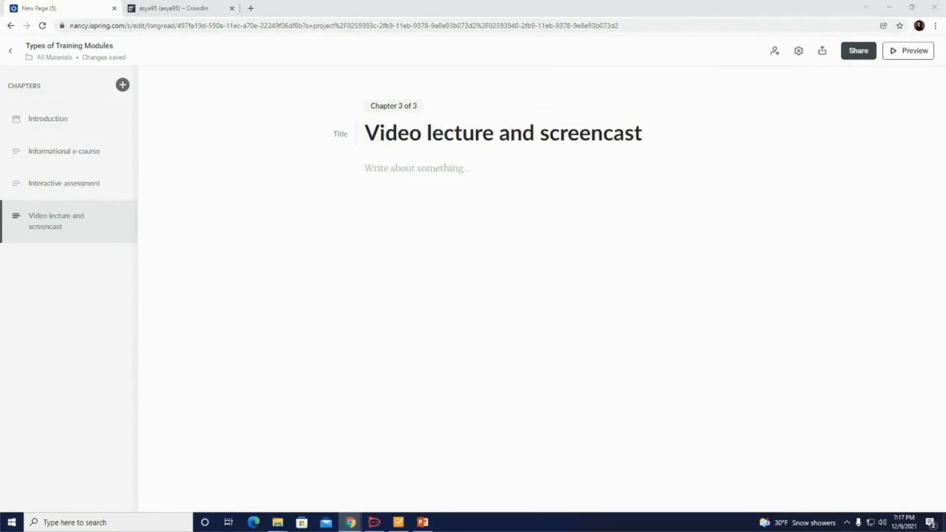
left_click(448, 188)
type("A video lecture")
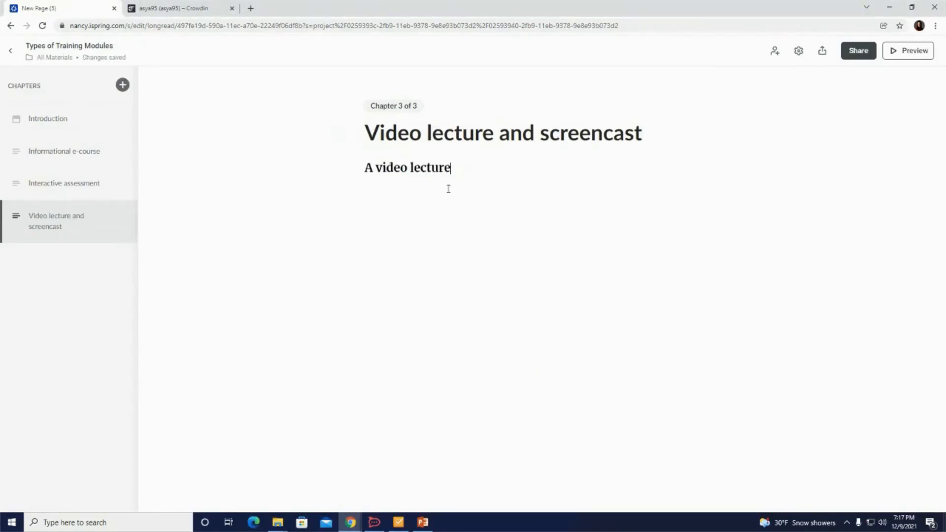
left_click_drag(450, 168, 339, 171)
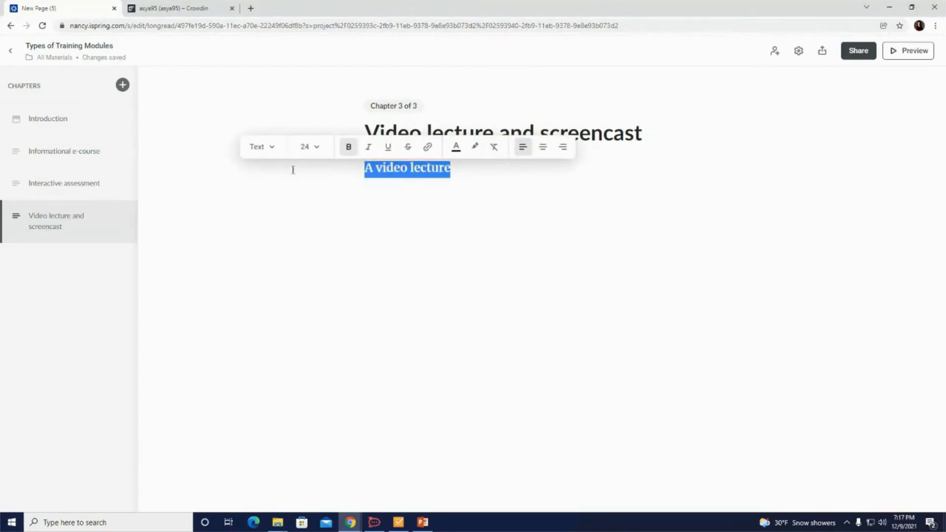
left_click(261, 149)
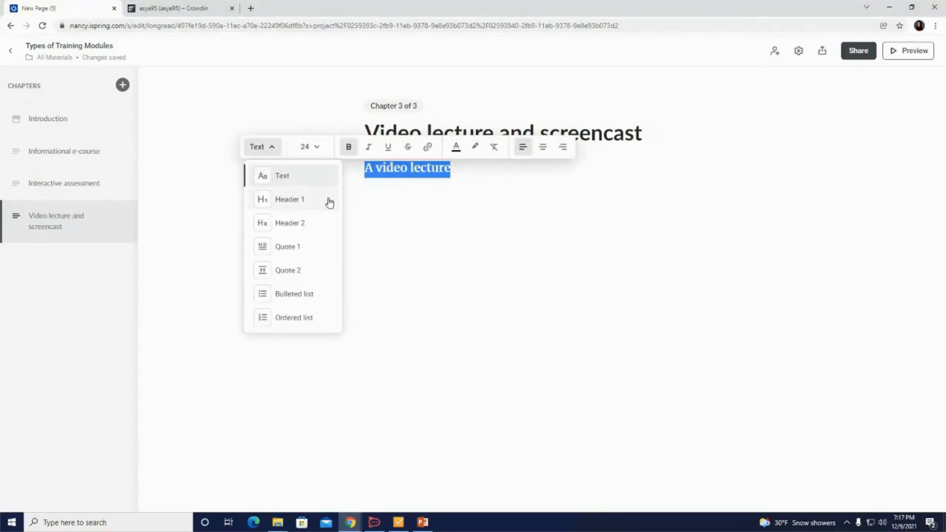
left_click(308, 200)
left_click(373, 166)
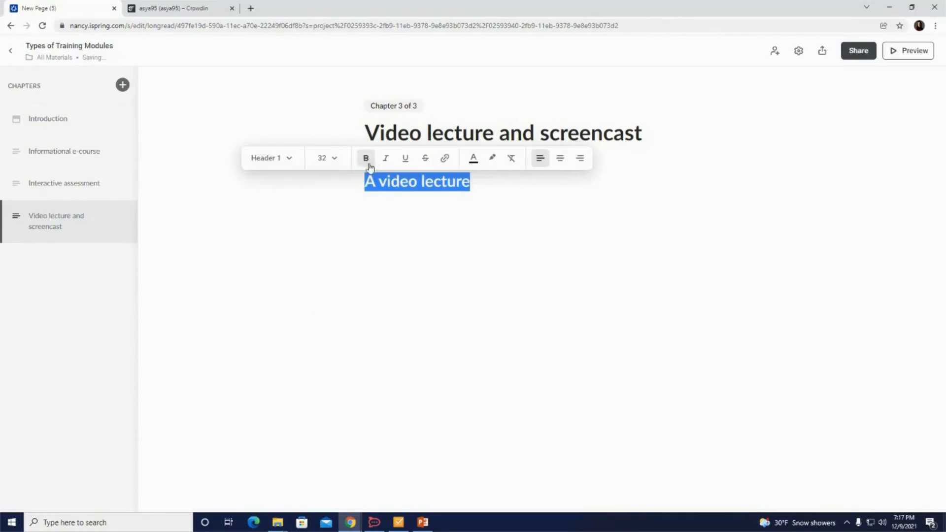
left_click(517, 188)
key("Return")
key("Return")
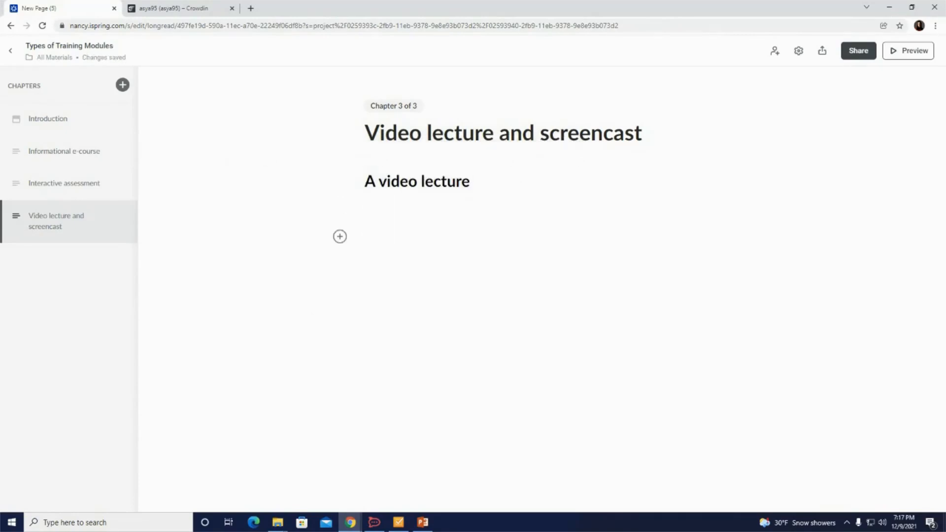
Step: Add the line "A screencast" below the "A video lecture" section and format it as a bold Header 1
key("alt+Tab")
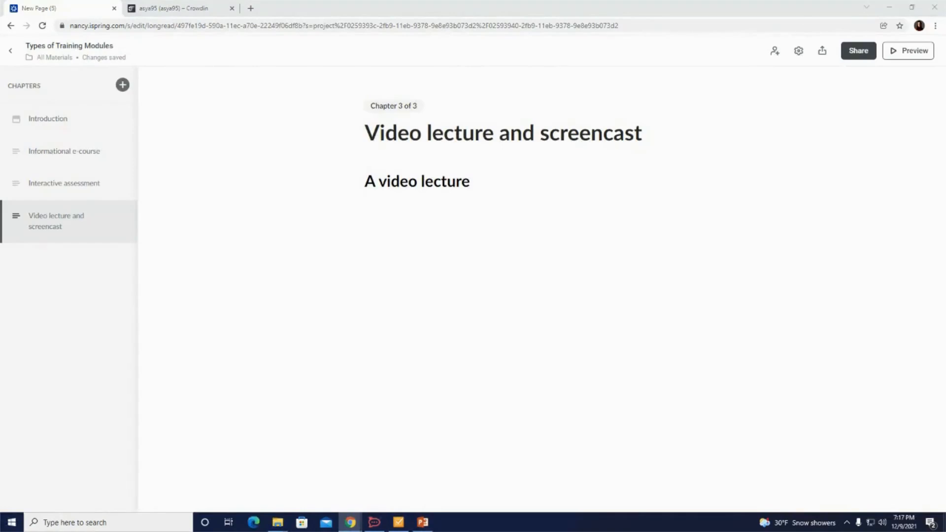
left_click(378, 231)
key("Return")
type("A screencast")
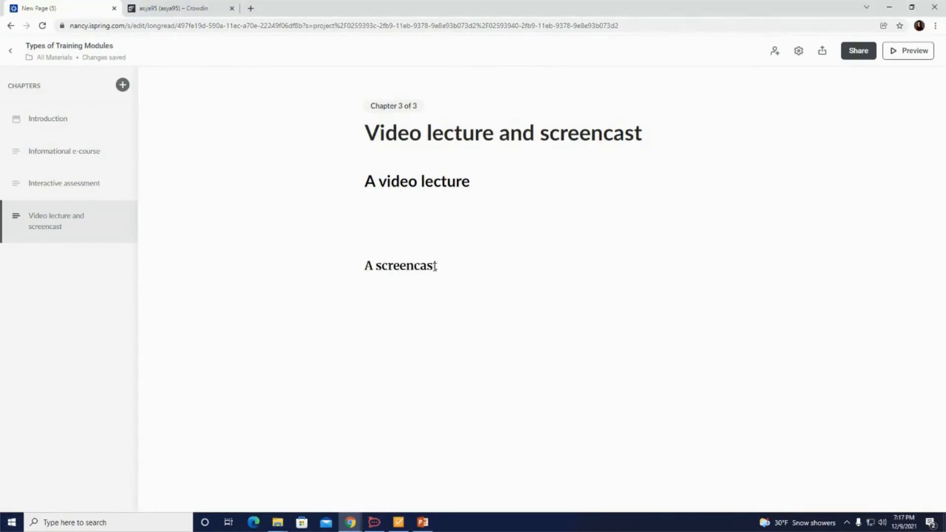
left_click_drag(435, 267, 352, 264)
left_click(257, 245)
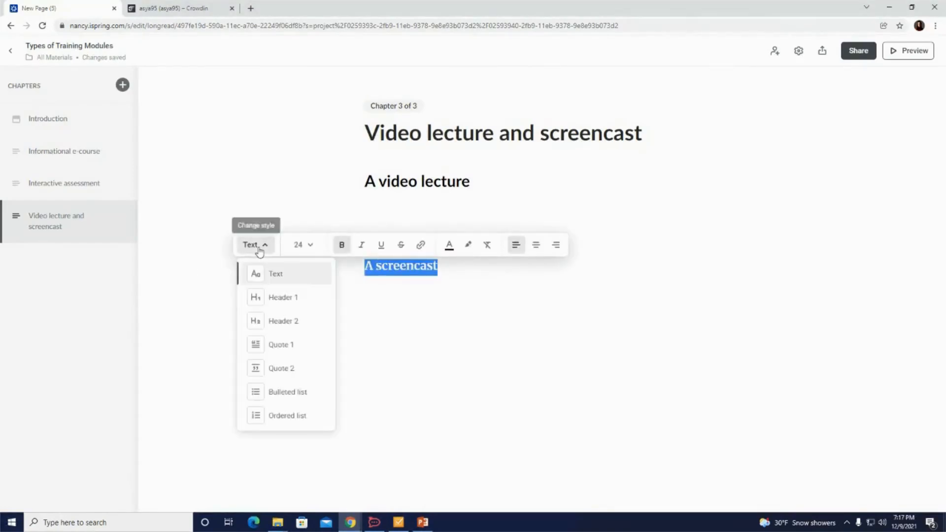
left_click(283, 298)
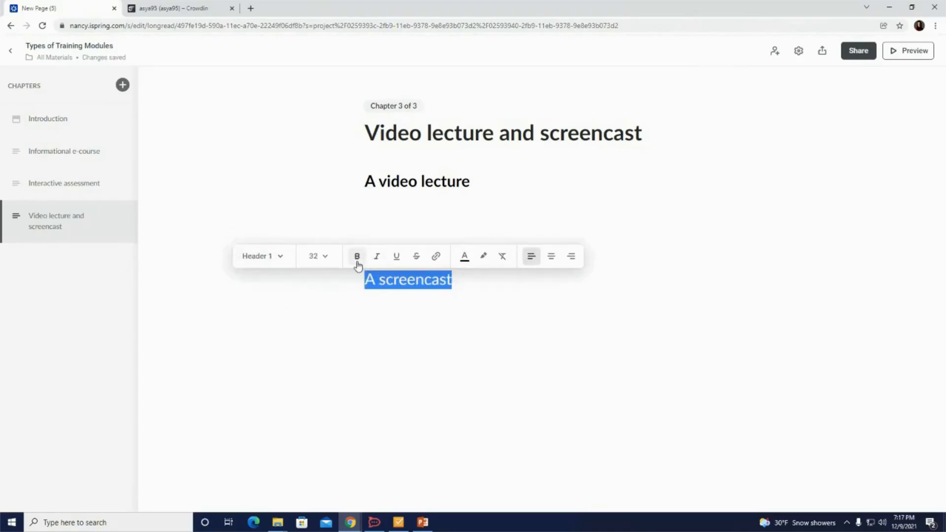
Step: Add the paragraph "A video lecture is an instructional video that has been recorded and saved for viewing at a later date." under "A video lecture"
left_click(392, 203)
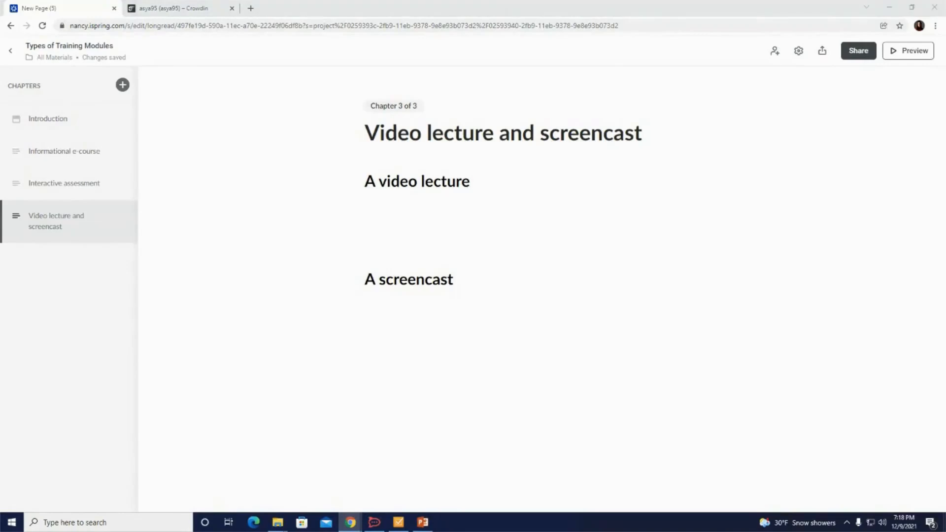
left_click(364, 210)
type("A video lecture is an instructional video that has been recorded and saved for viewing at a later date.")
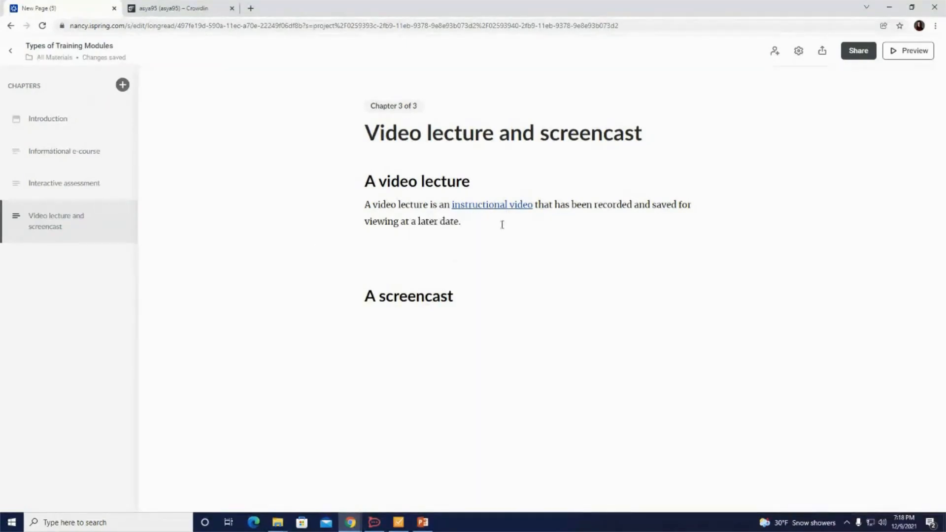
key("Return")
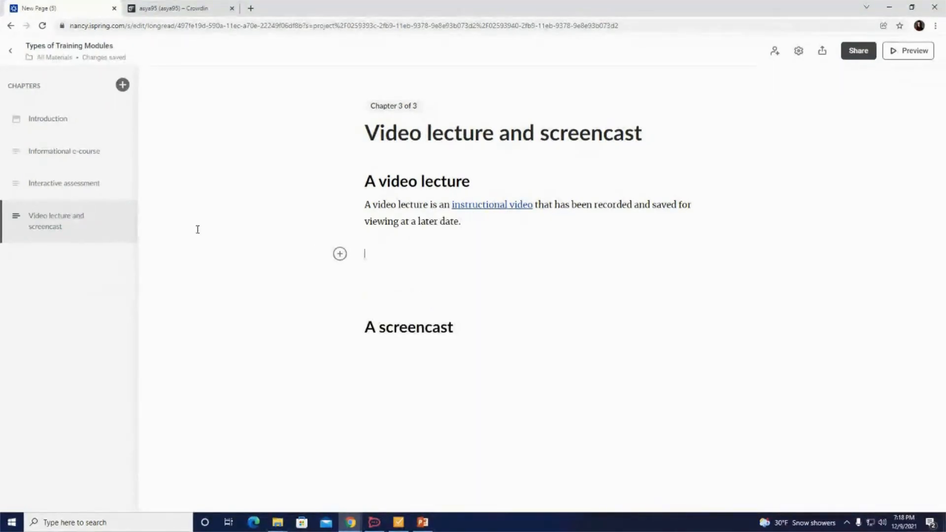
Step: Insert the image file 5 from the Pics folder below the "A video lecture" paragraph
left_click(341, 254)
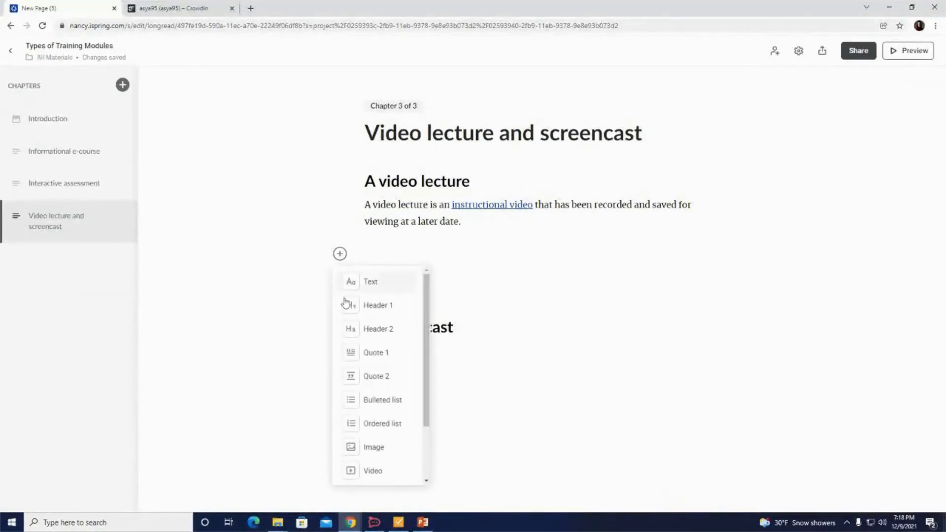
left_click(390, 447)
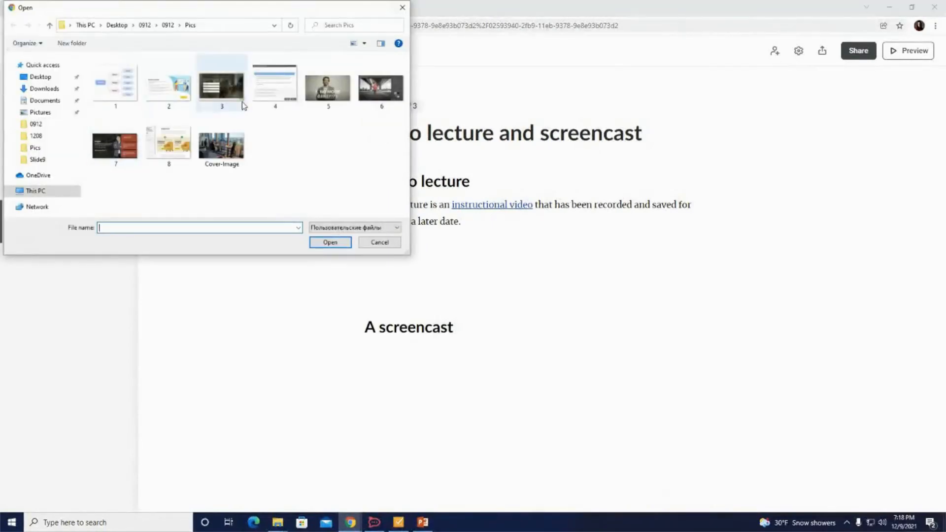
left_click(337, 94)
left_click(330, 244)
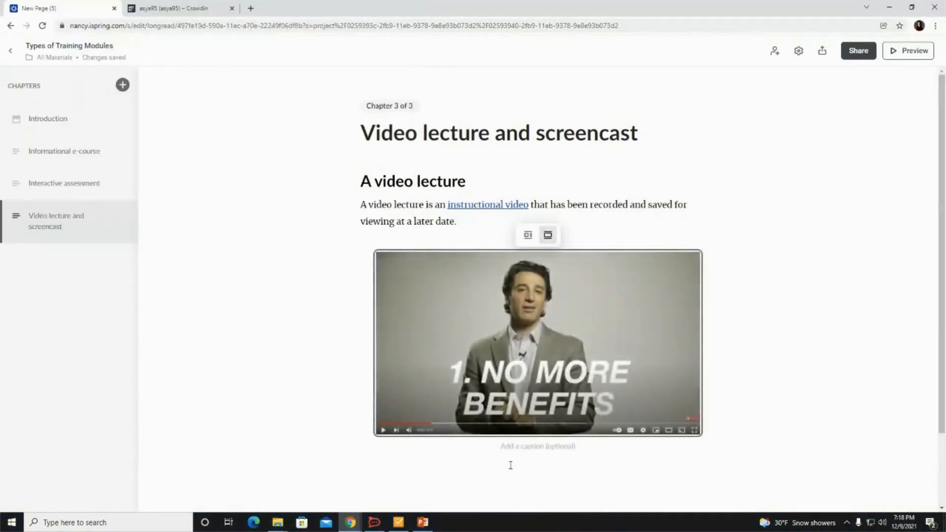
left_click(449, 476)
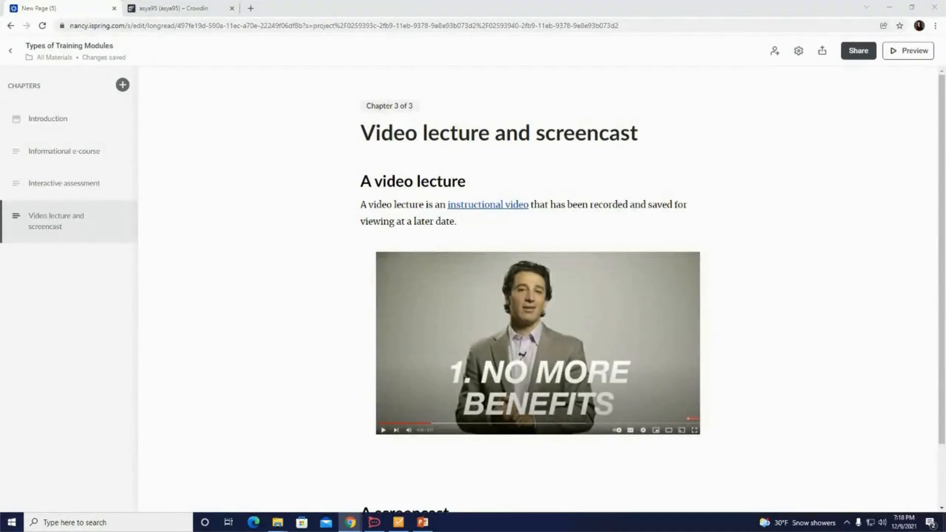
Step: Add the line "Best suited for:" below the video lecture image and format it as a bold Header 2
left_click(408, 457)
type("Best suited for:")
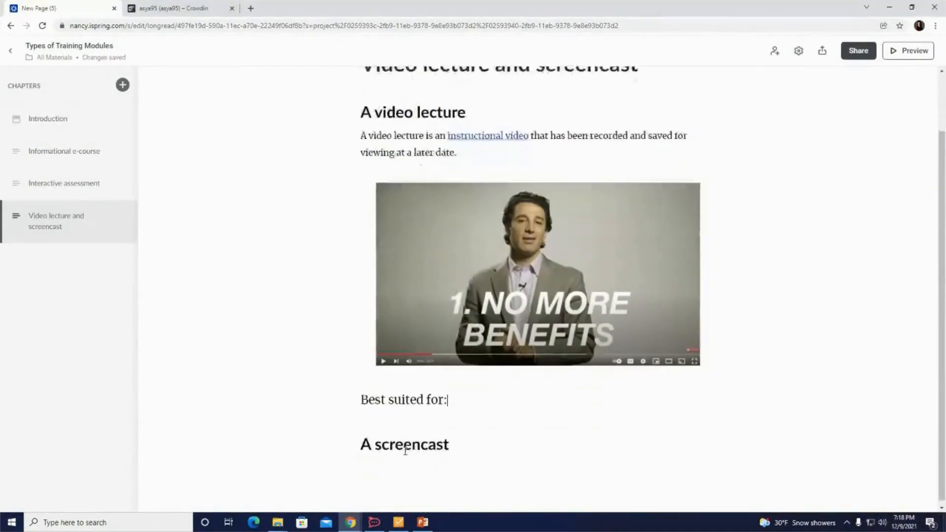
left_click_drag(454, 397, 314, 397)
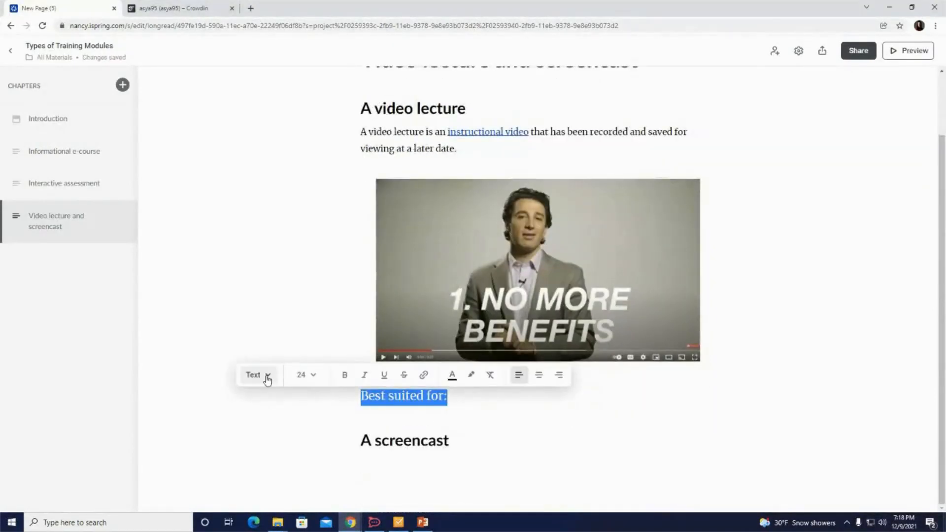
left_click(267, 377)
left_click(292, 250)
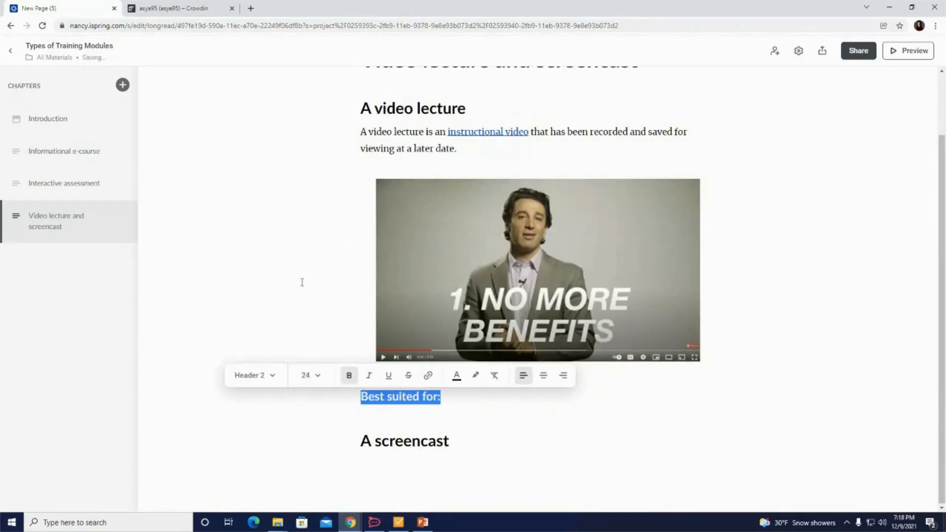
left_click(345, 379)
left_click(353, 378)
left_click(497, 410)
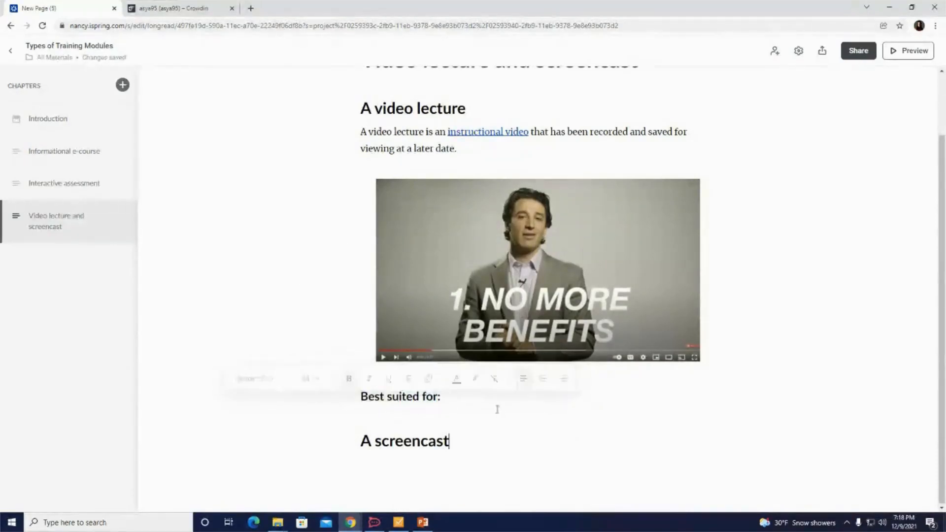
Step: Add two bullets: "Providing a large audience of learners with access to a particular lesson or speech." and "Standardizing a learning experience for a particular topic or event."
left_click(449, 397)
key("Return")
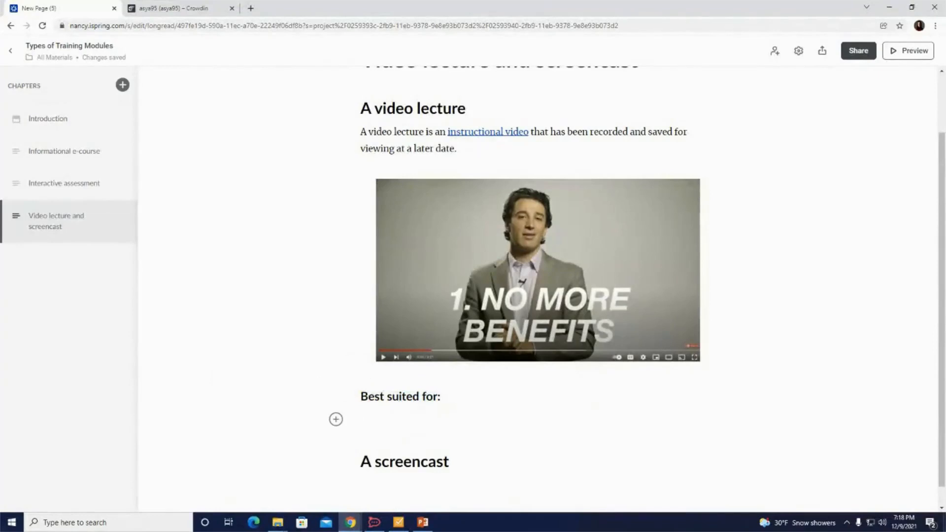
key("alt+Tab")
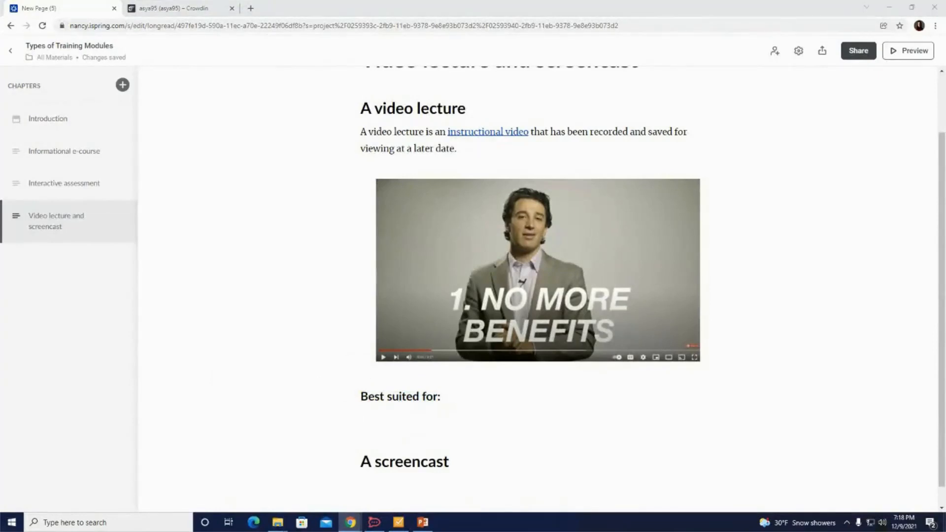
left_click(368, 422)
type("Providing a large audience of learners with access to a particular lesson or speech. Standardizing a learning experience for a particular topic or event.")
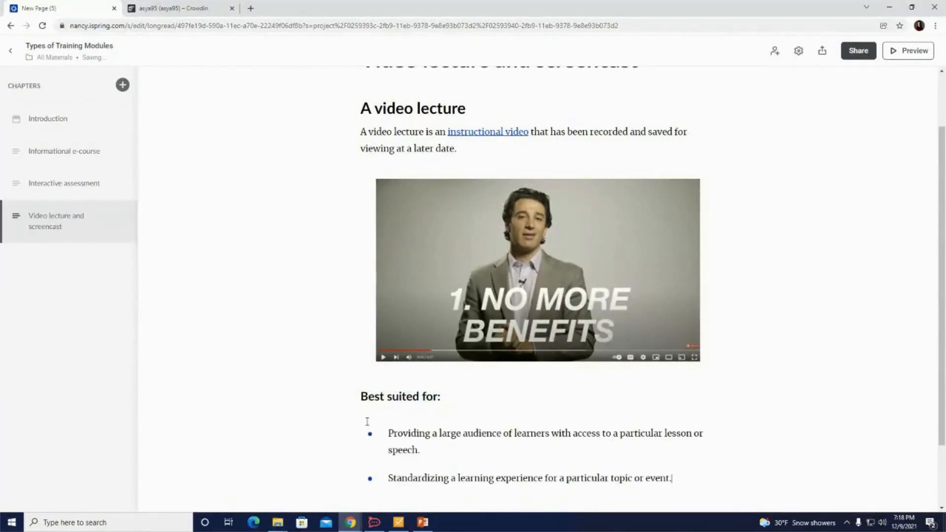
scroll(367, 421, "down", 2)
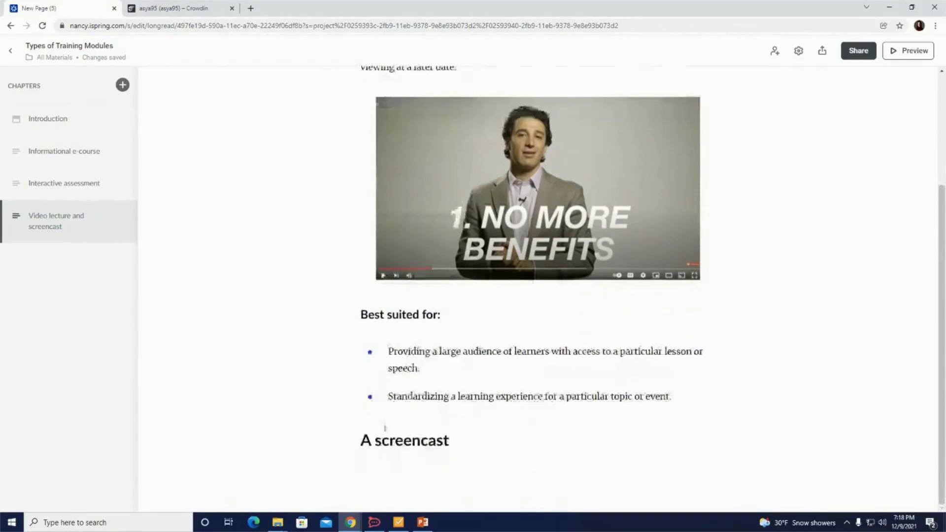
Step: Add the paragraph "A screencast is a video recording which captures the actions that take place on a screen." under the "A screencast" heading
left_click(406, 465)
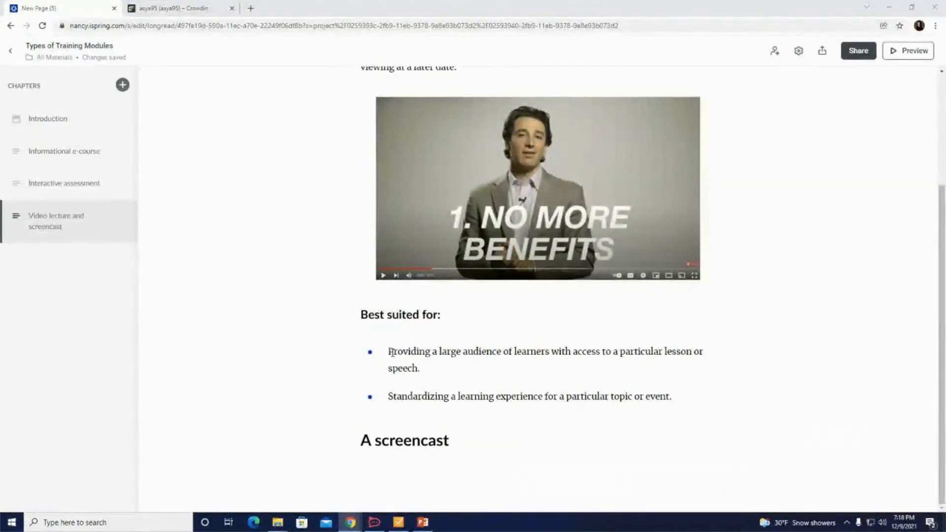
left_click(384, 465)
type("A screencast is a video recording which captures the actions that take place on a screen.")
scroll(467, 364, "down", 1)
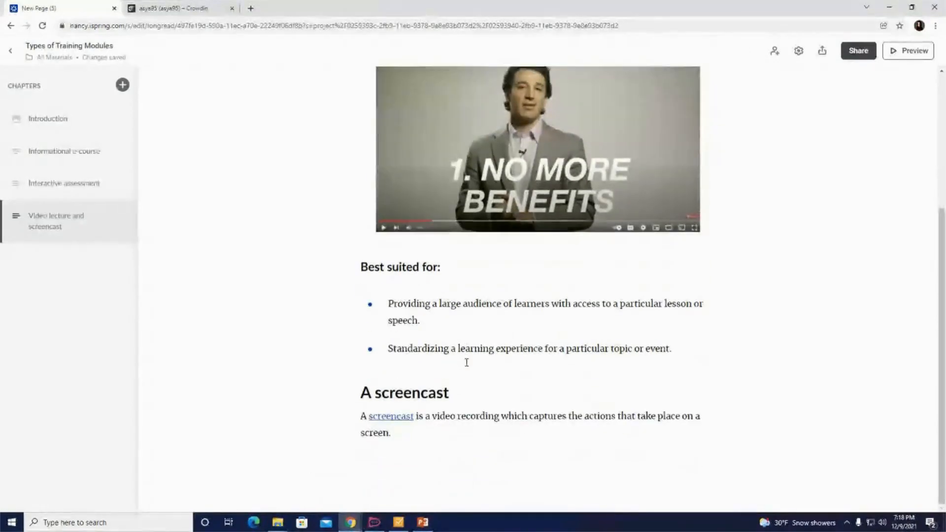
Step: Insert the image file 6 from the Pics folder below the "A screencast" paragraph
key("Return")
scroll(436, 446, "down", 1)
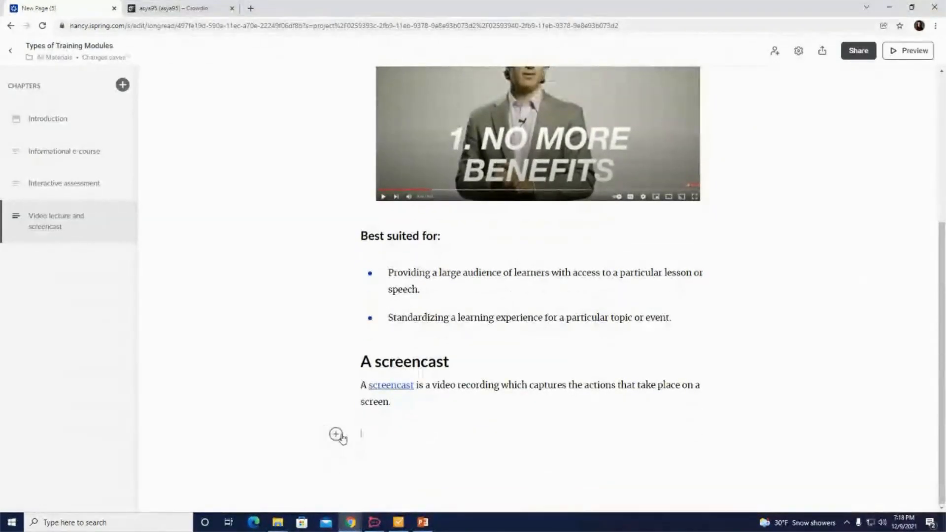
left_click(336, 434)
left_click(369, 385)
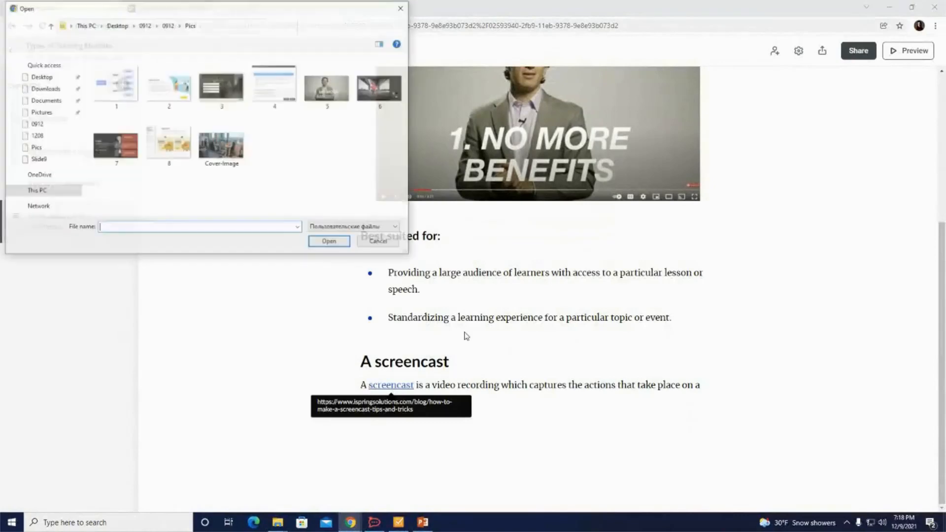
left_click(380, 88)
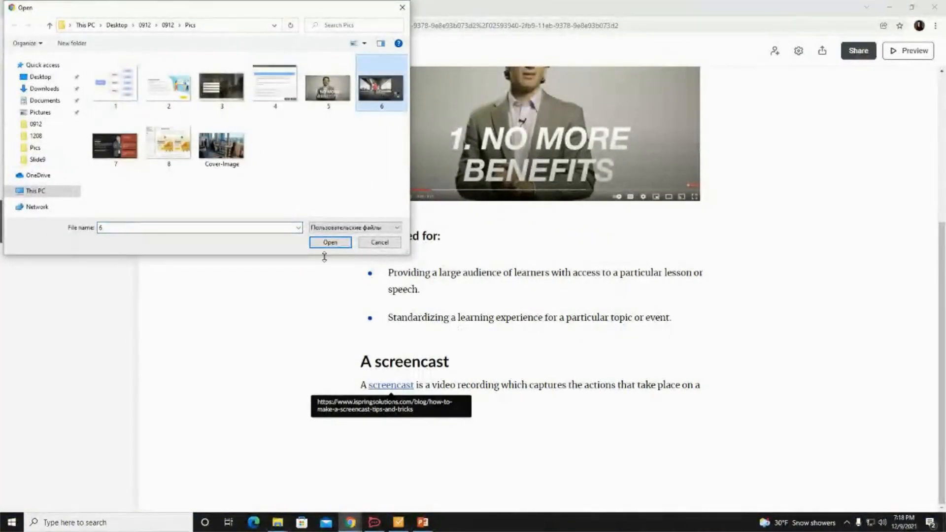
left_click(330, 242)
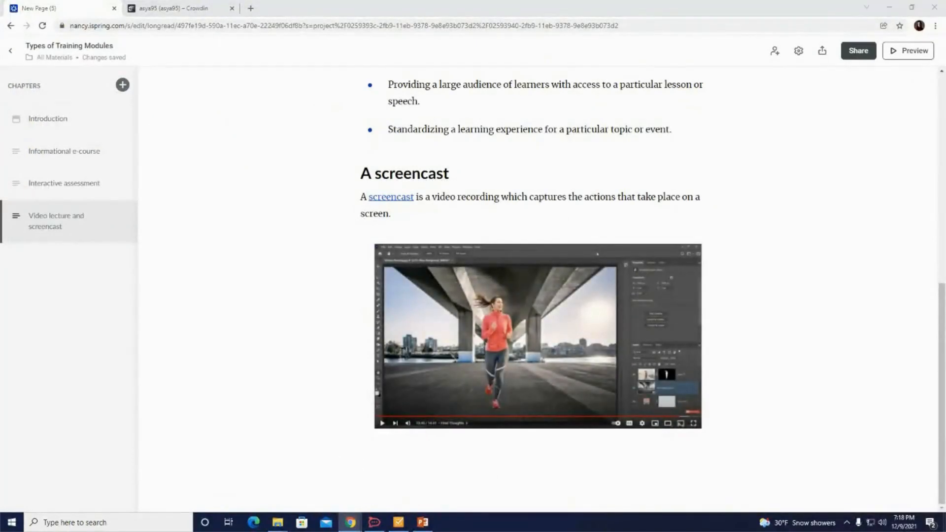
Step: Add the line "Best suited for:" below the screencast image and format it as a bold Header 2
left_click(384, 450)
type("Best suited for:")
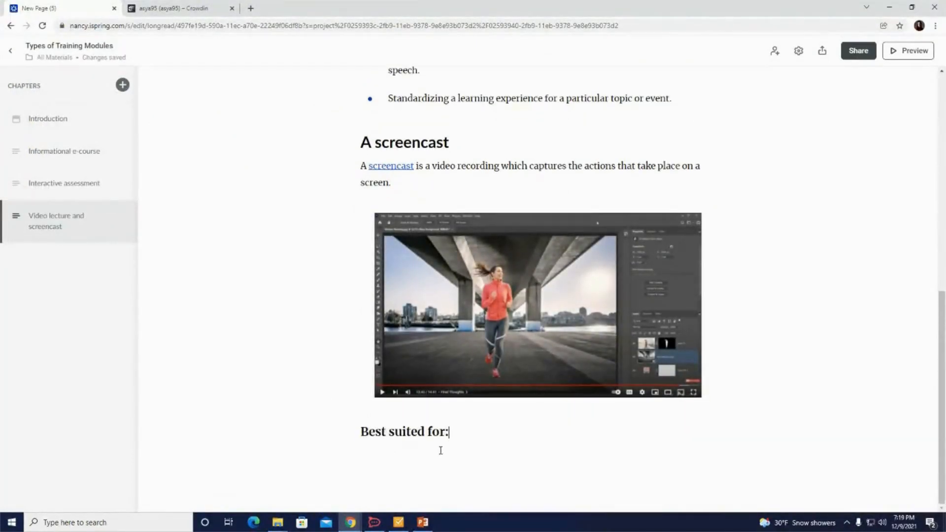
left_click_drag(451, 431, 273, 448)
left_click(256, 411)
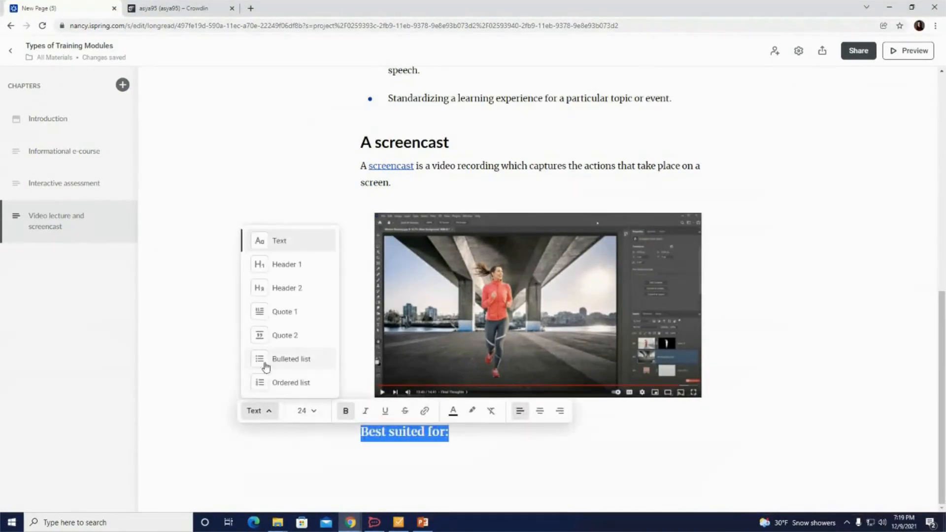
left_click(290, 295)
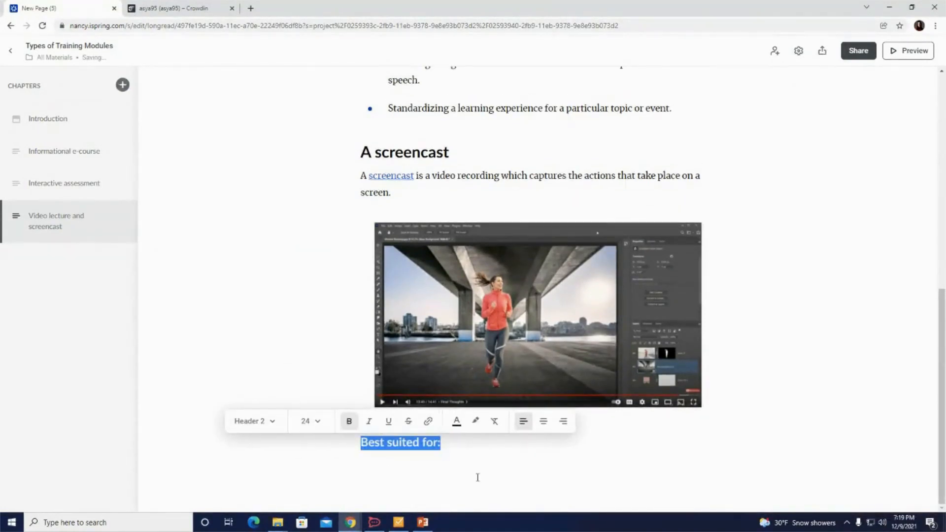
Step: Add the screencast uses below "Best suited for:", beginning with "Tutorials to demonstrate basic business tasks, such as how to access programs"
left_click(493, 464)
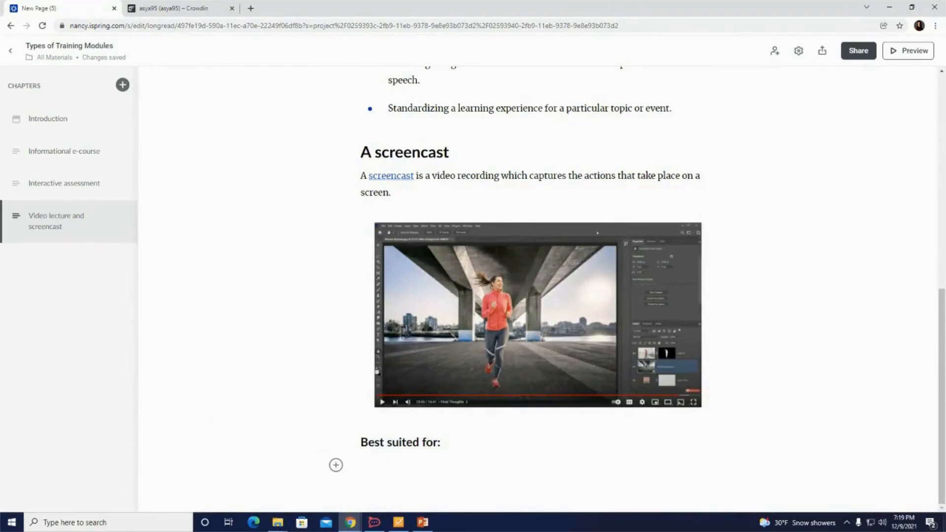
key("alt+Tab")
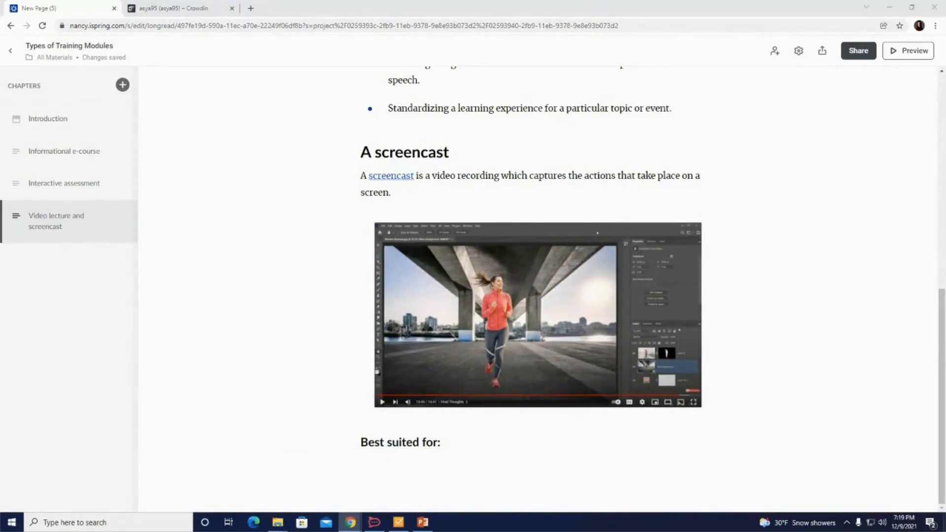
left_click(394, 466)
type("Tutorials to demonstrate basic business tasks, such as how to access programs, how to navigate through an online system, or how to fill out a form.")
scroll(415, 461, "down", 1)
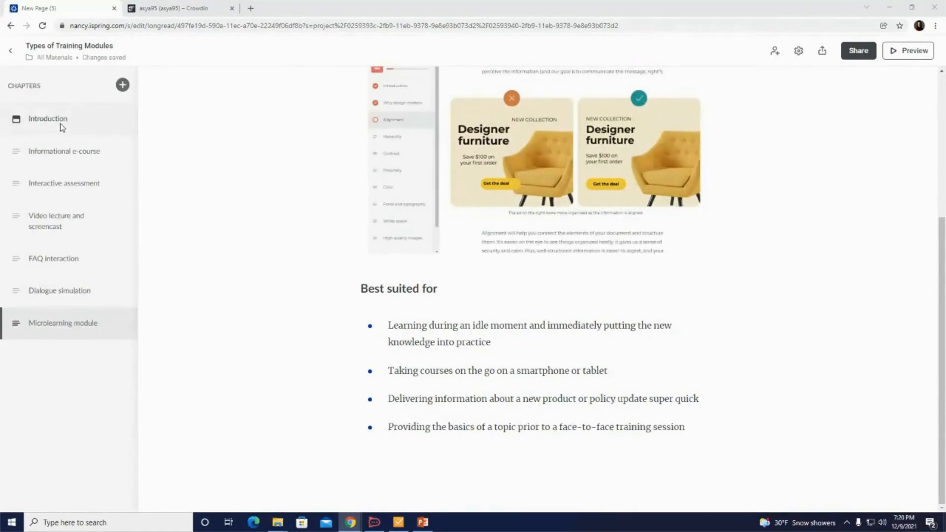
Step: Add a new chapter titled "Summary" at the end of the course
left_click(123, 85)
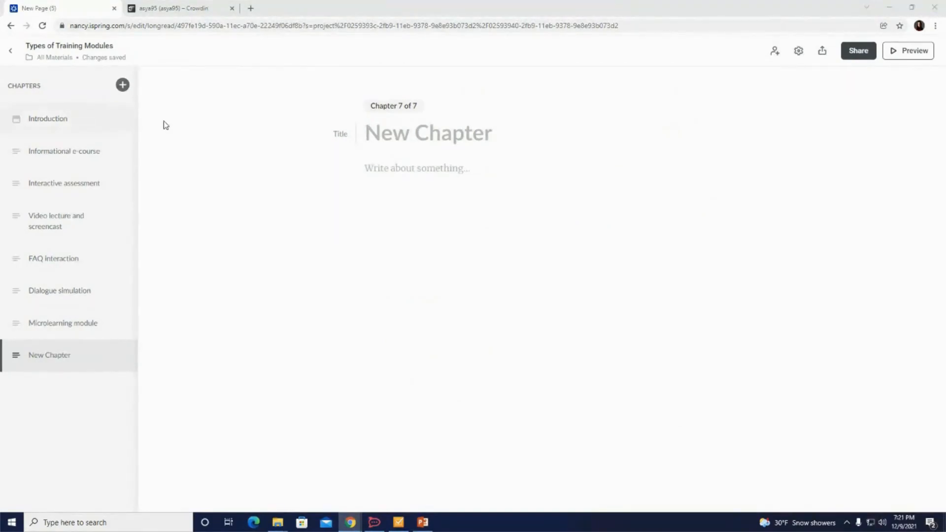
left_click(405, 139)
type("Summary")
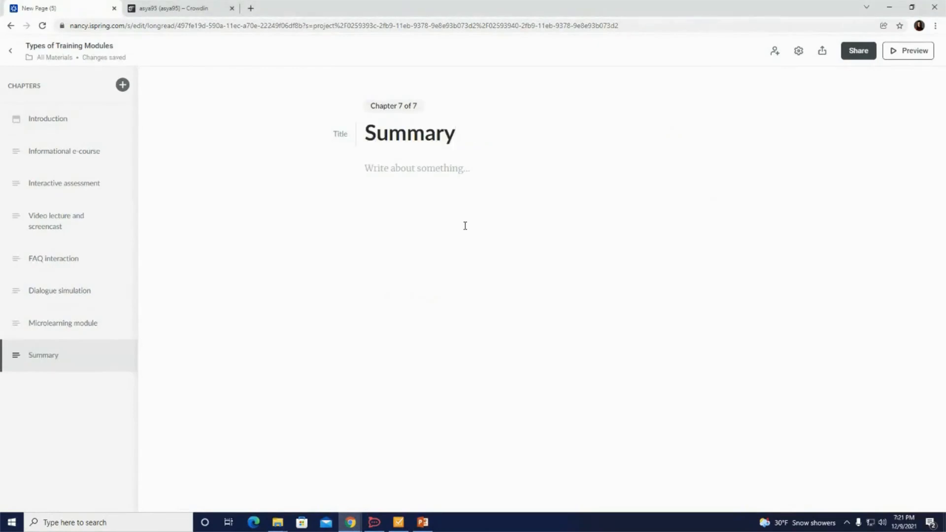
Step: Add the Summary paragraph beginning "Training is never a one-and-done experience." and ending "a few months to just over a year."
key("Return")
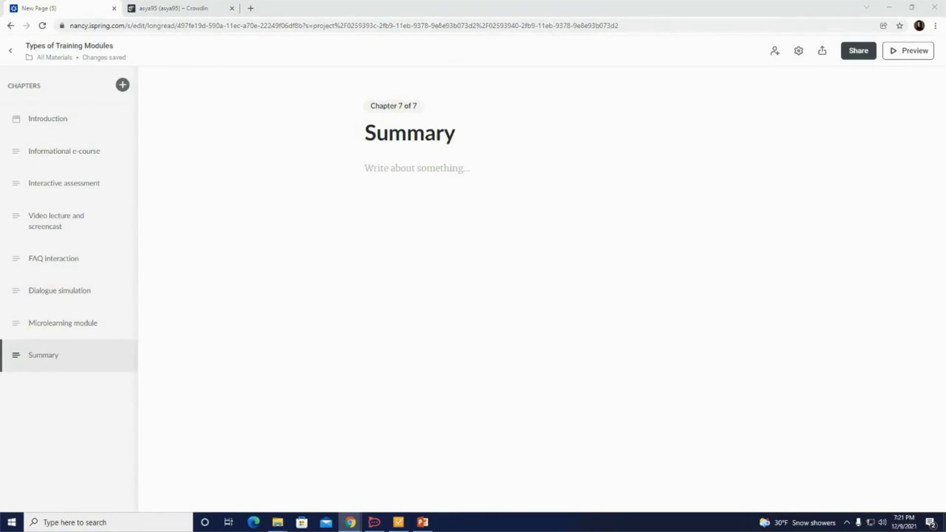
left_click(531, 167)
type("Training is never a one-and-done experience. Organizations are in a constant state of improvement, so the shelf life of even the best eLearning can be anywhere from a few months to just over a year.")
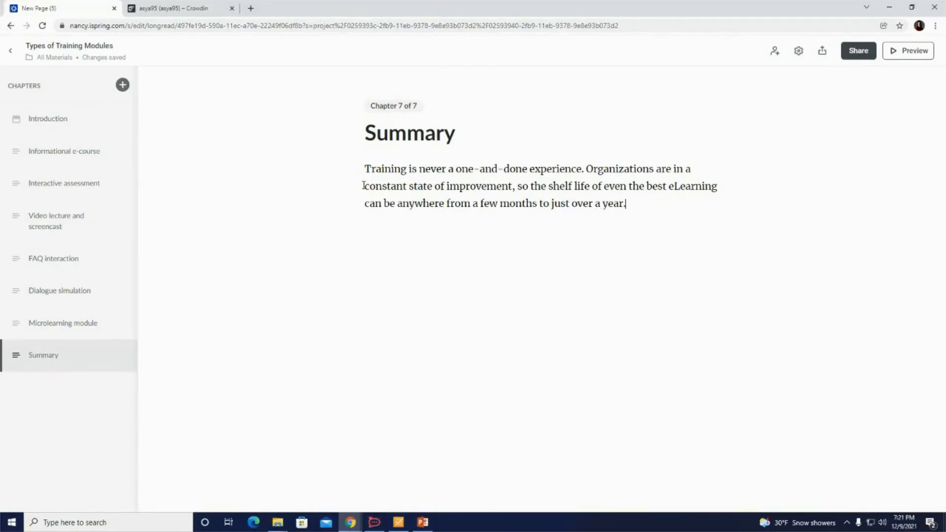
Step: Copy "Training is never a one-and-done experience" onto a new line below the Summary paragraph and format it as Quote 2
left_click_drag(365, 169, 583, 169)
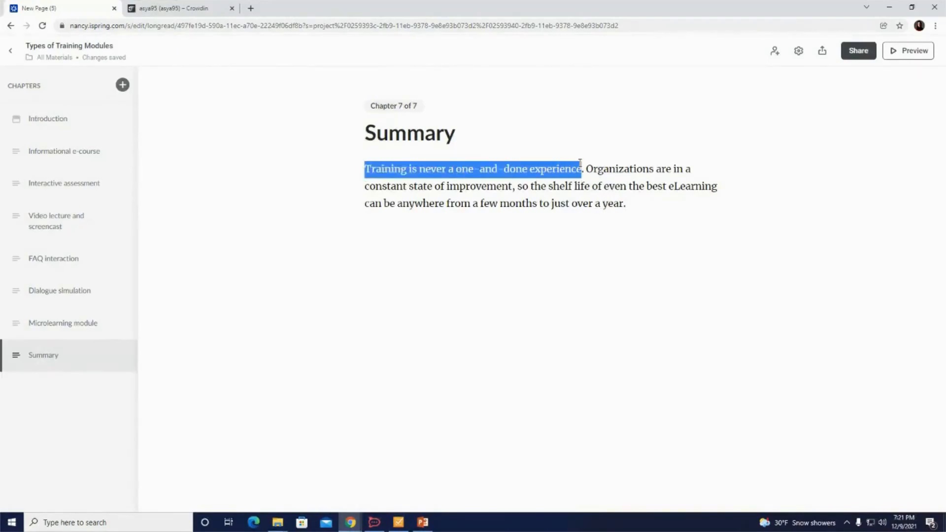
key("ctrl+c")
left_click(453, 228)
key("ctrl+v")
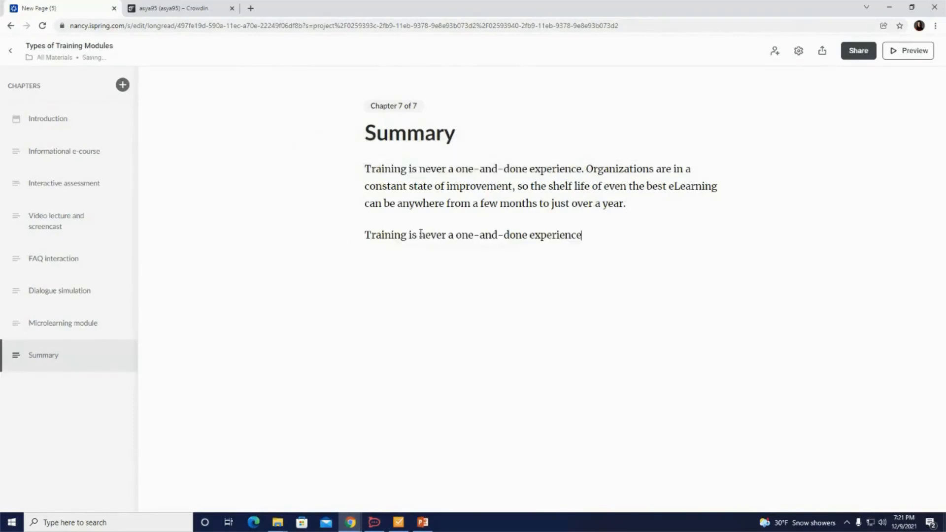
left_click_drag(596, 236, 327, 234)
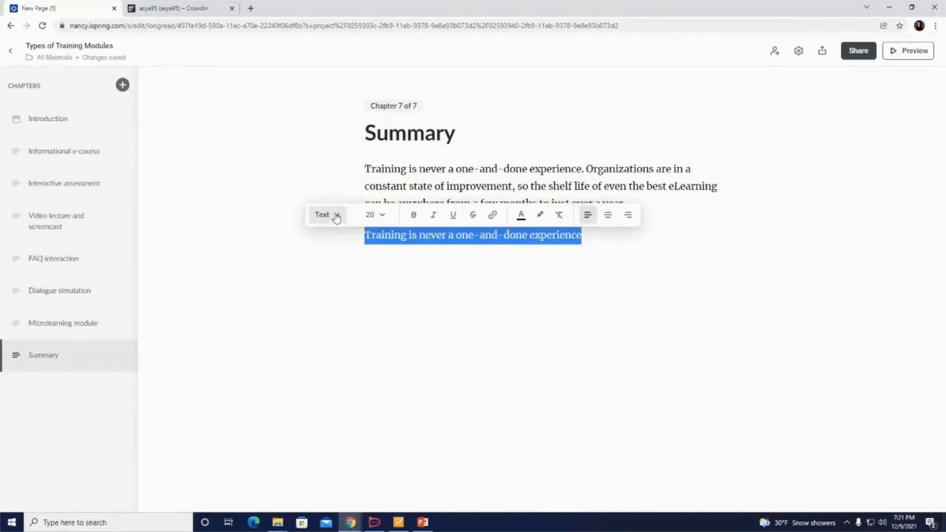
left_click(334, 215)
left_click(368, 339)
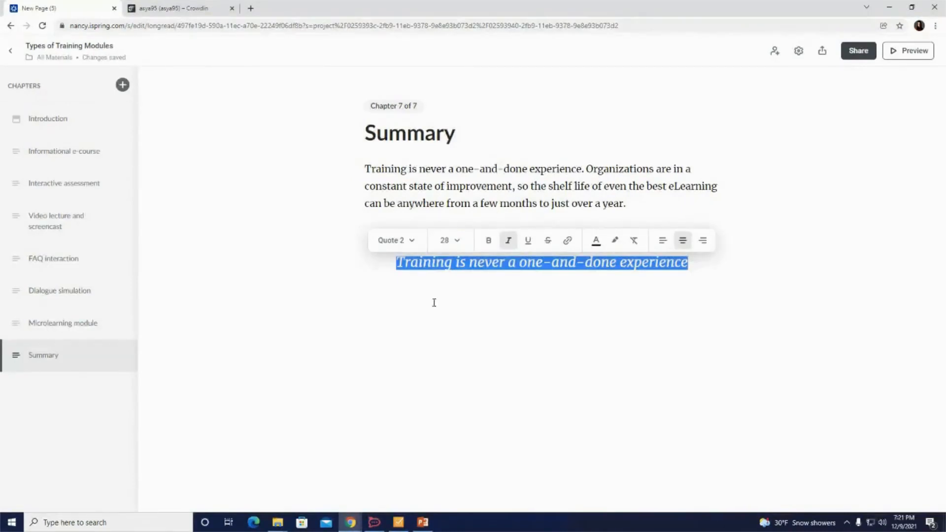
Step: Add the line "A sample presentation that you can use to create a course:" below the quote
left_click(389, 306)
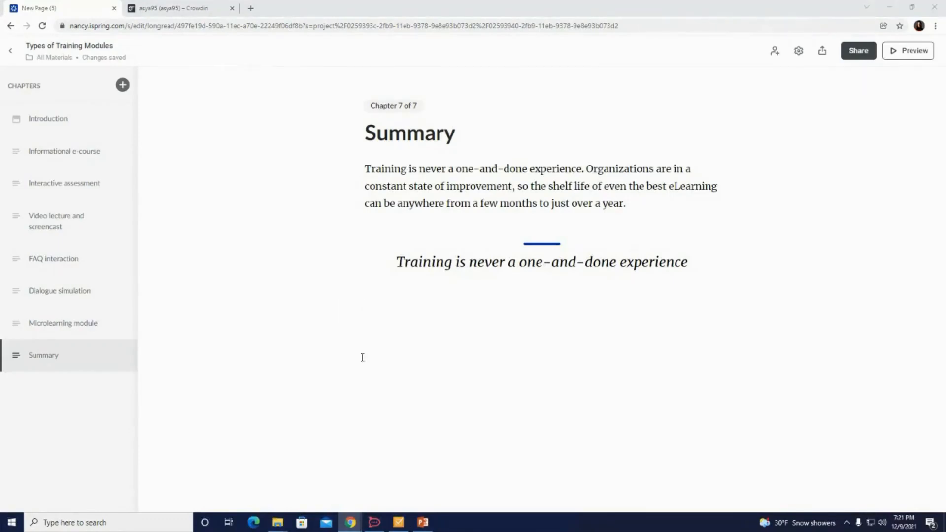
left_click(457, 321)
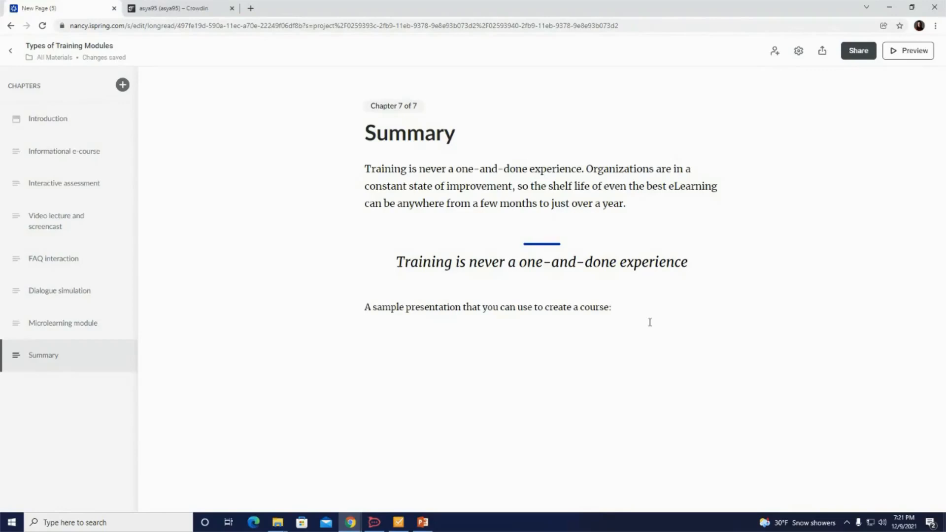
Step: Attach the presentation "Example_How to get started working from home" from the 0912 folder below the sample presentation line
key("Return")
left_click(339, 340)
scroll(379, 246, "down", 3)
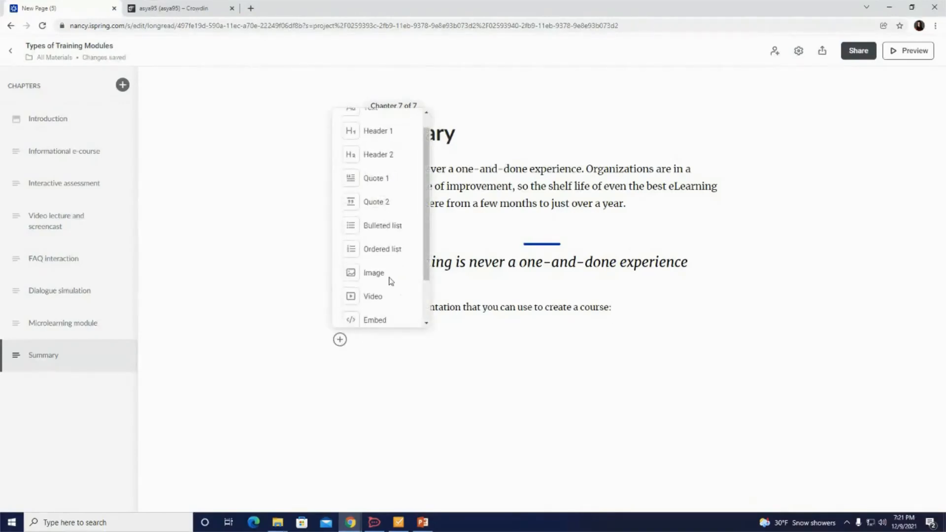
left_click(395, 295)
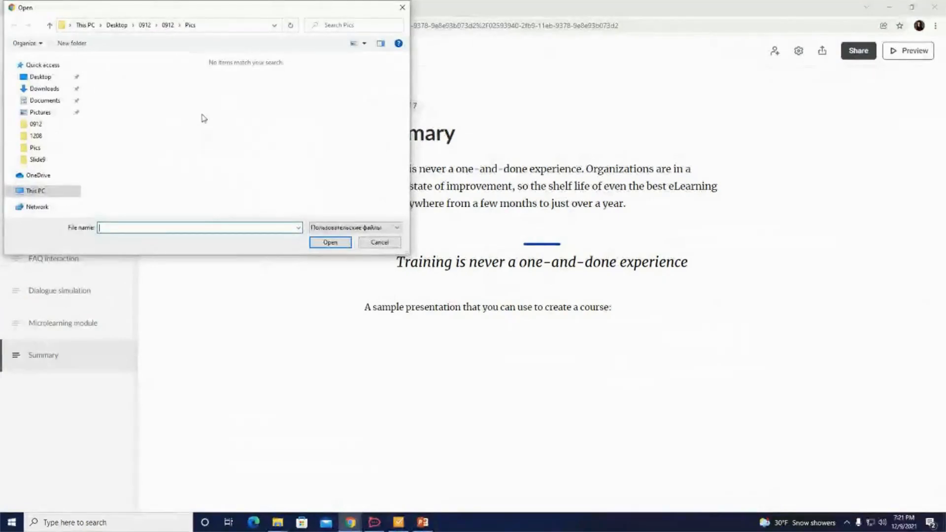
left_click(168, 25)
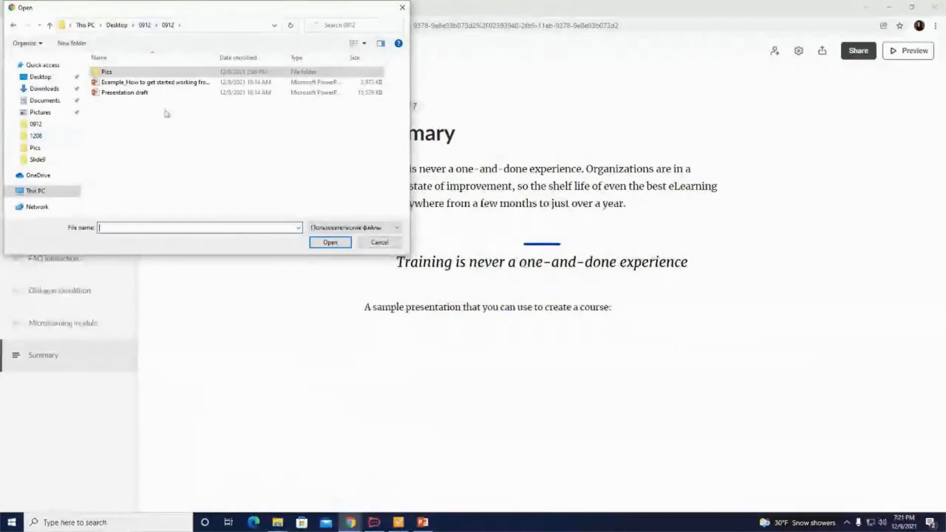
left_click(178, 83)
left_click(330, 242)
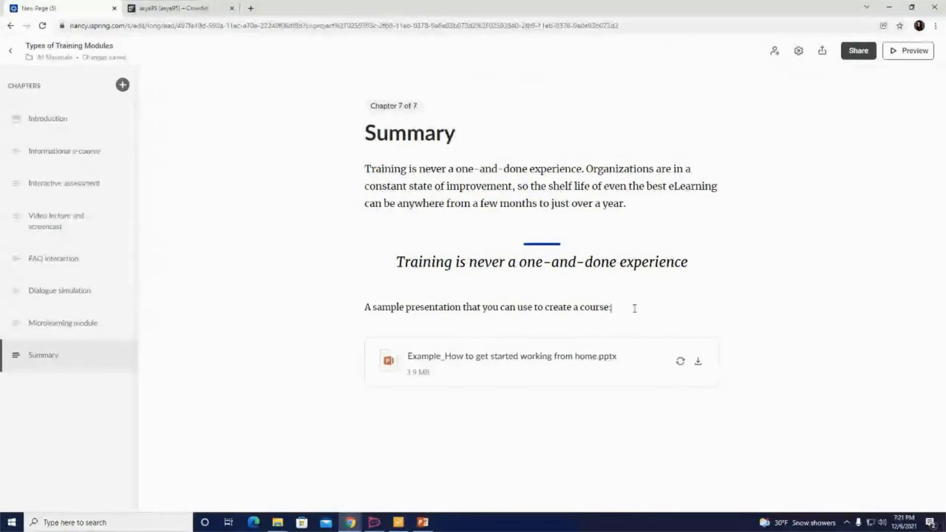
Step: Preview the course in desktop view, reading through the Introduction and continuing to the Informational e-course chapter
left_click(913, 55)
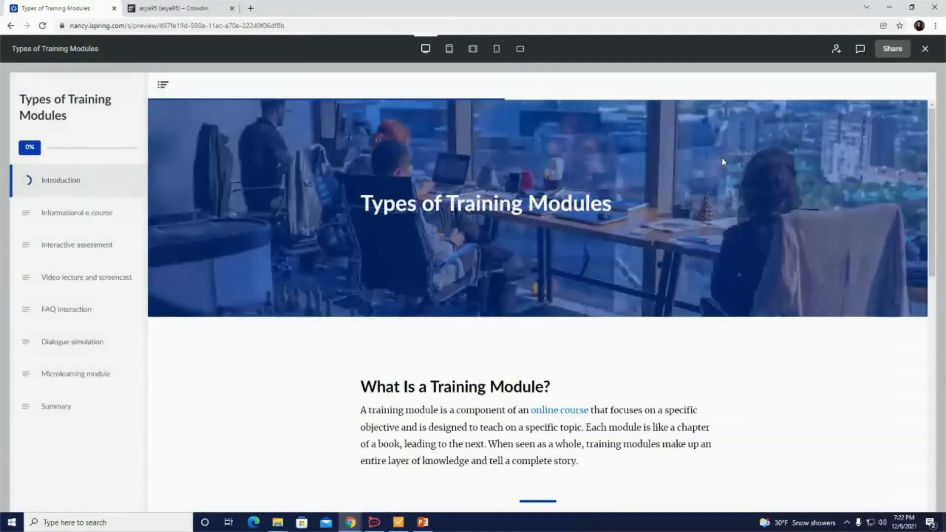
scroll(635, 241, "down", 9)
scroll(635, 241, "down", 4)
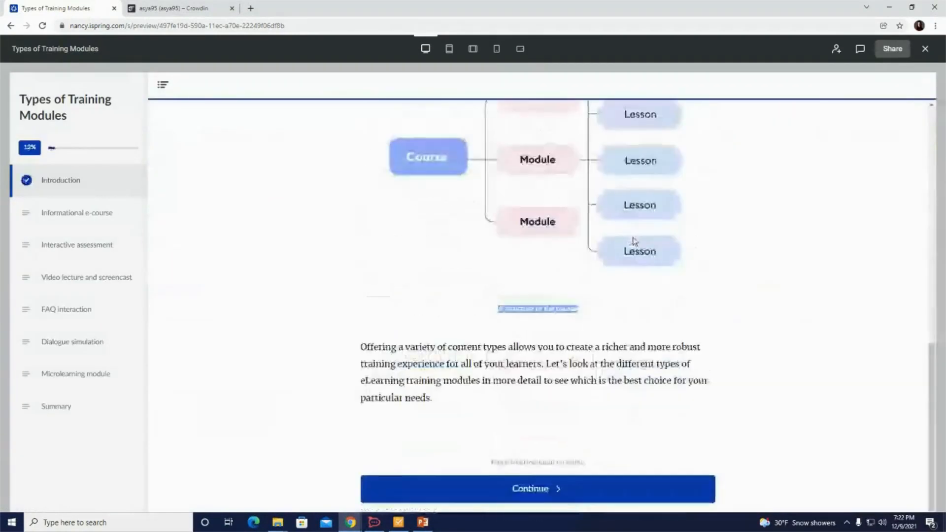
left_click(556, 484)
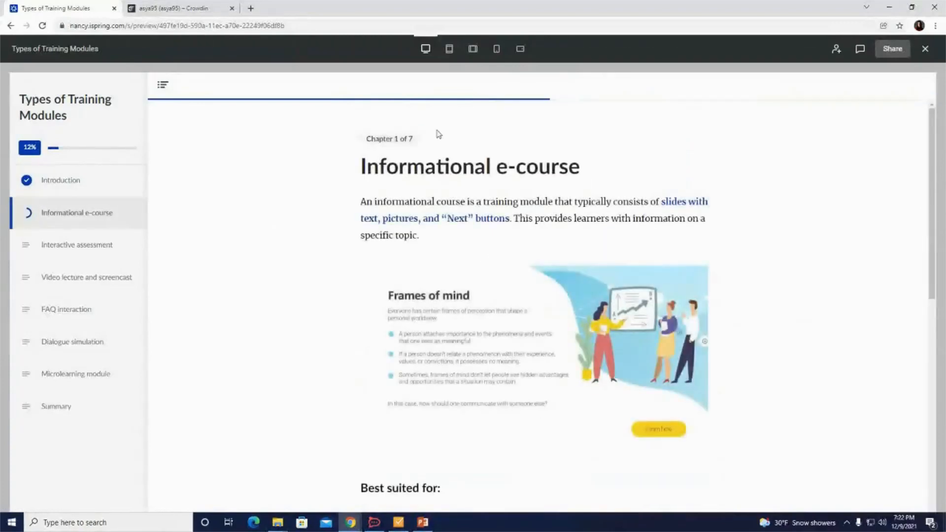
Step: Check how the Introduction looks in the preview on a tablet in portrait and landscape orientation
left_click(450, 51)
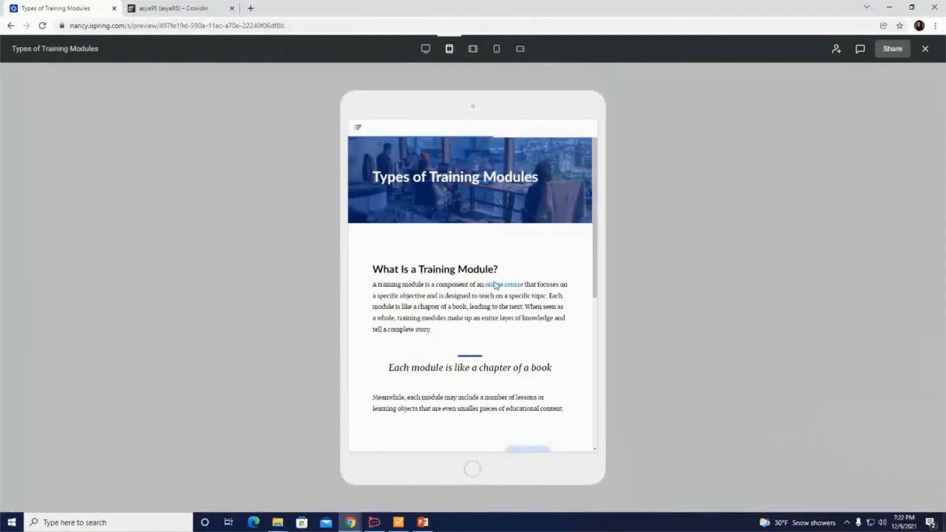
scroll(497, 291, "down", 6)
scroll(499, 298, "up", 3)
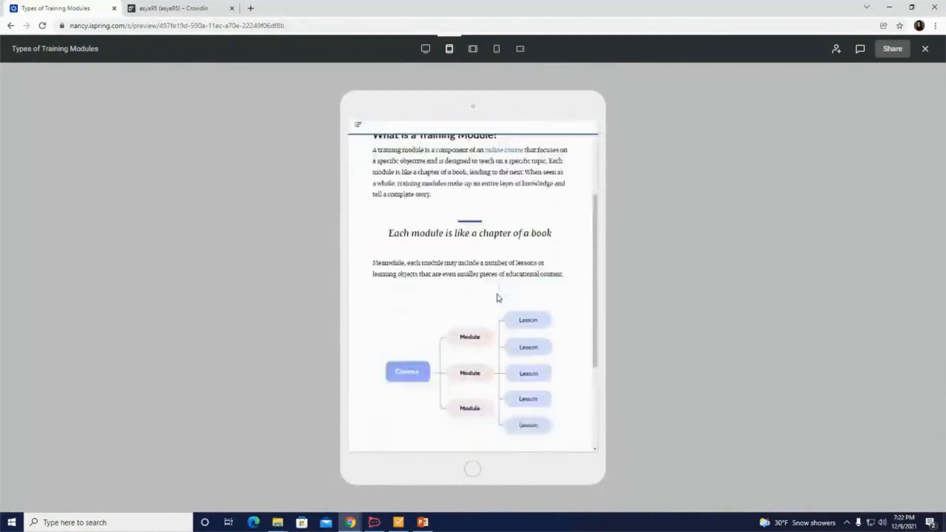
scroll(498, 298, "up", 3)
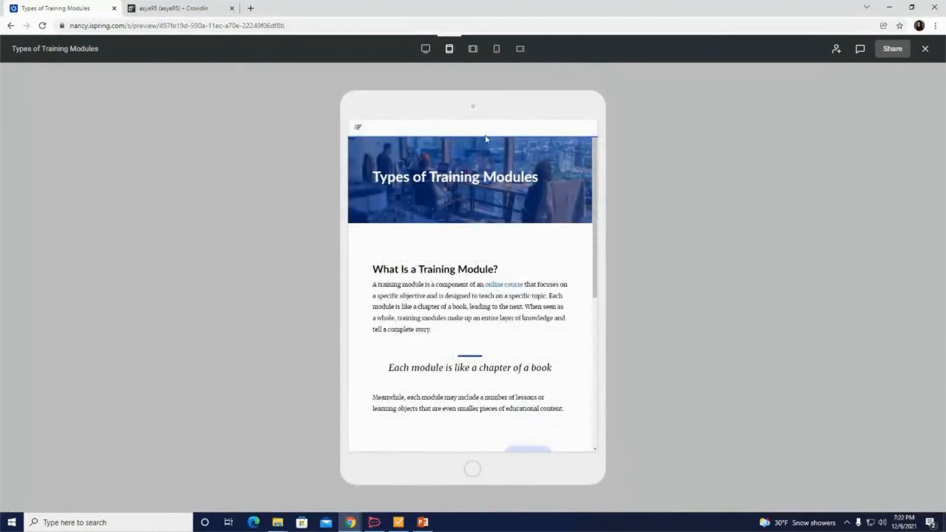
left_click(473, 49)
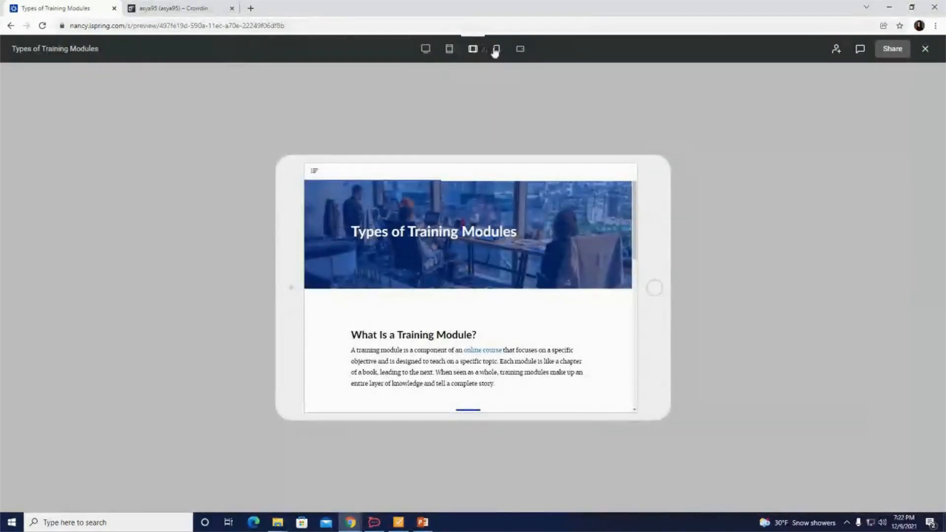
Step: Check the Introduction in the phone portrait and landscape previews, and return to the course editor
left_click(496, 50)
scroll(509, 291, "down", 1)
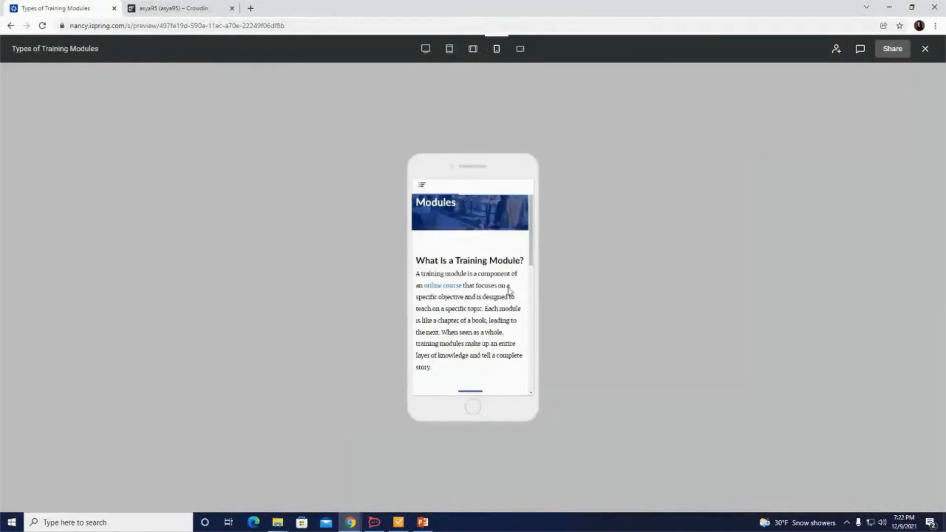
scroll(510, 290, "down", 5)
left_click(520, 48)
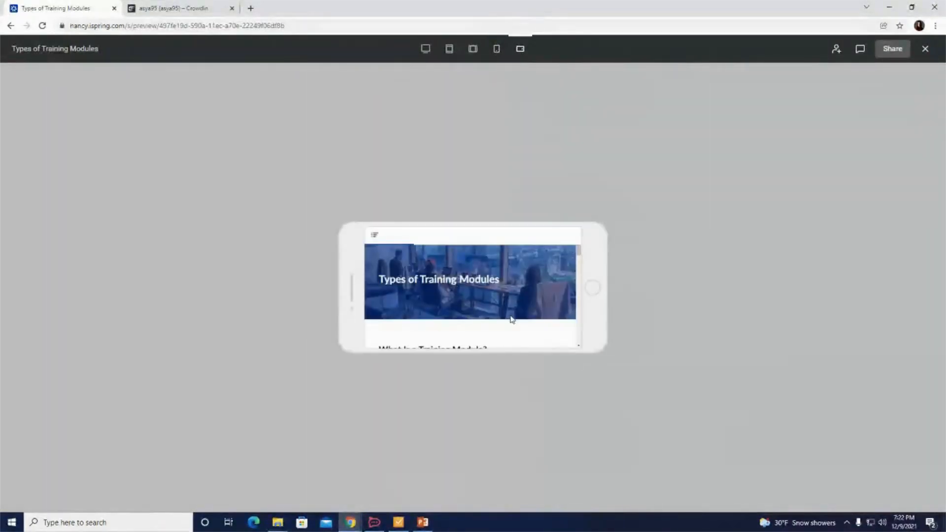
scroll(510, 315, "down", 5)
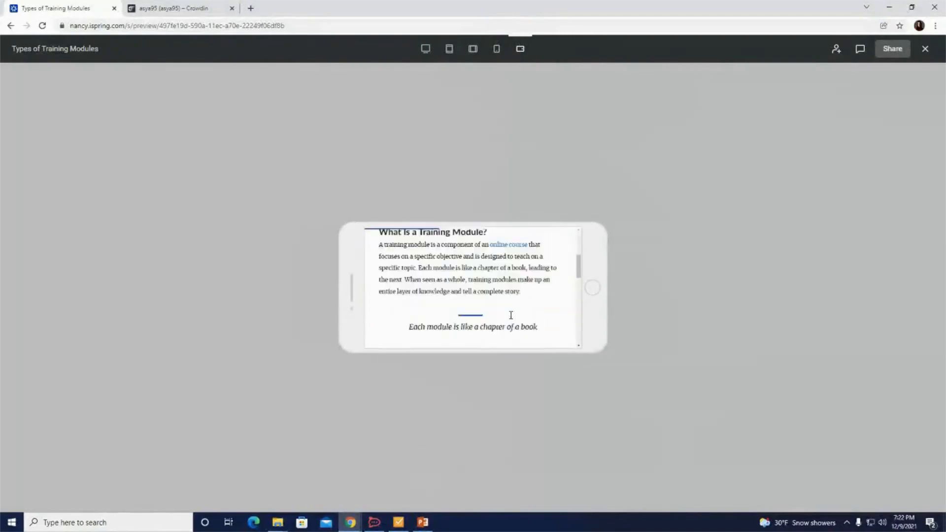
left_click(926, 49)
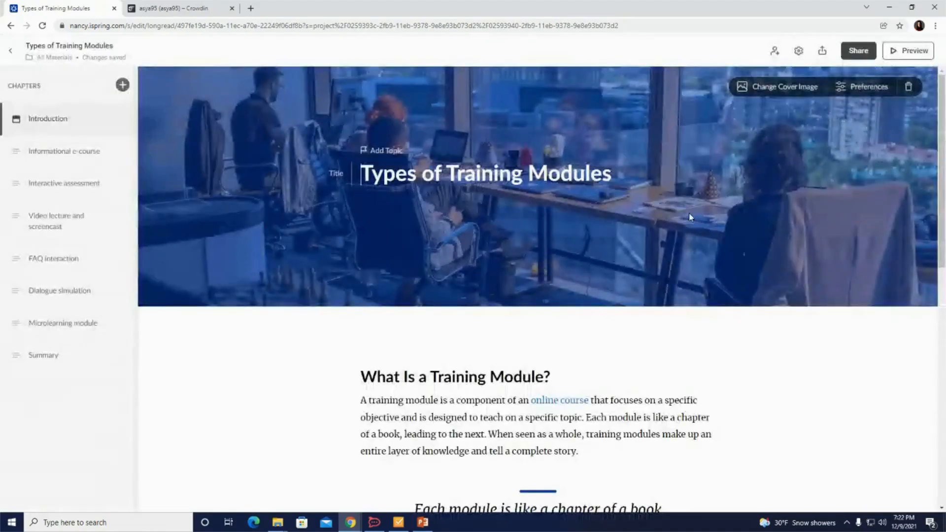
Step: Examine the collaborator access options and the permission levels for adding collaborators, and close them without adding anyone
left_click(775, 52)
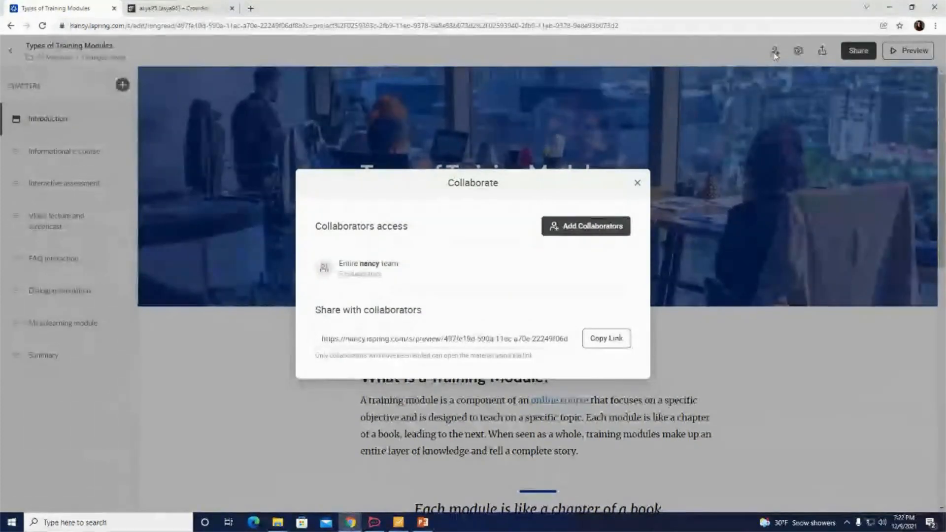
left_click(607, 230)
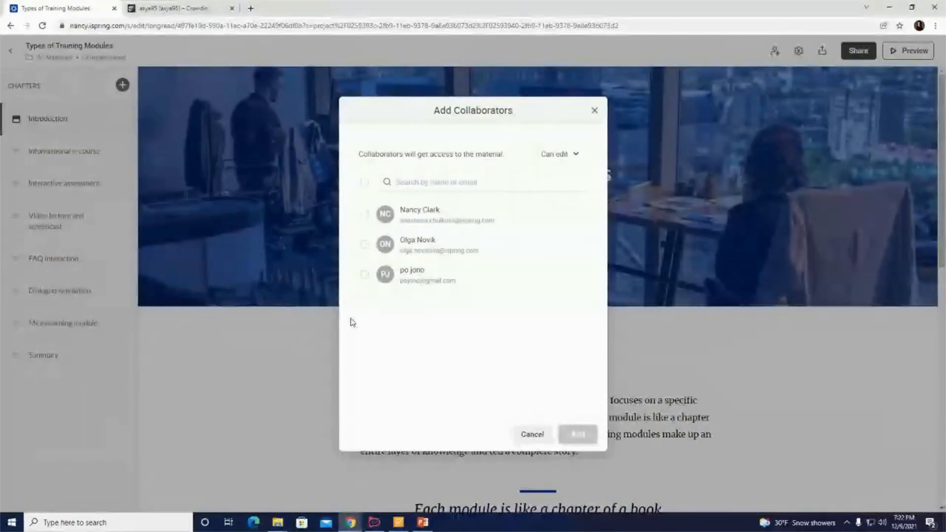
left_click(576, 155)
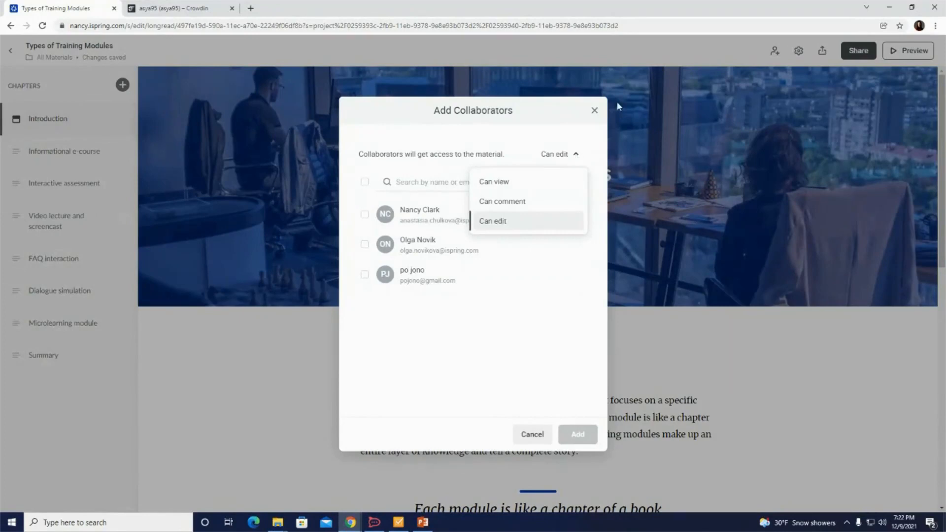
left_click(594, 111)
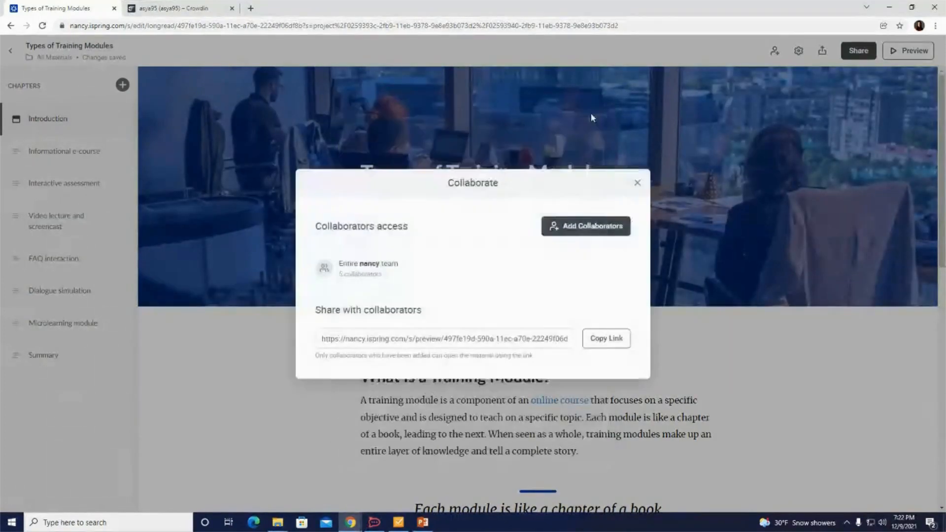
left_click(638, 184)
Step: Examine the accent color, heading and body fonts, and sample page in the course's theme settings
left_click(799, 52)
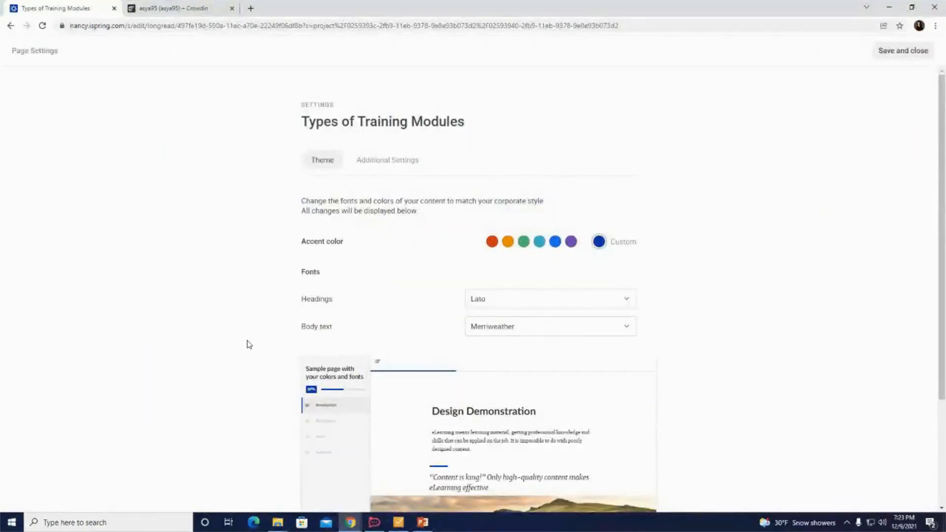
scroll(247, 321, "down", 1)
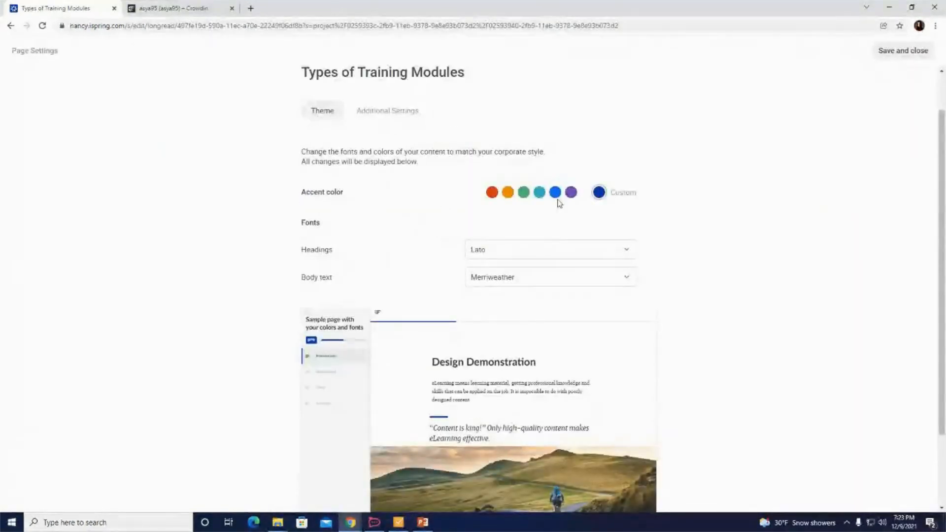
scroll(424, 254, "down", 2)
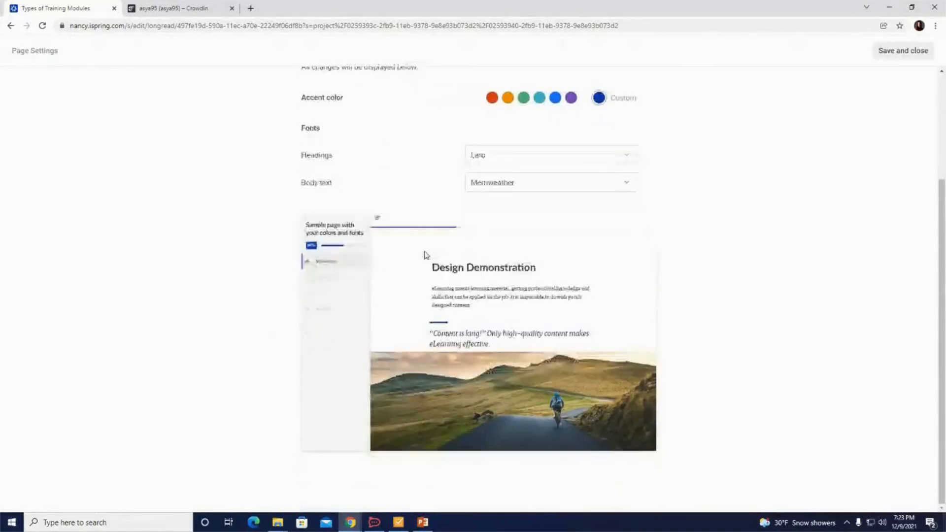
left_click(610, 154)
left_click(610, 154)
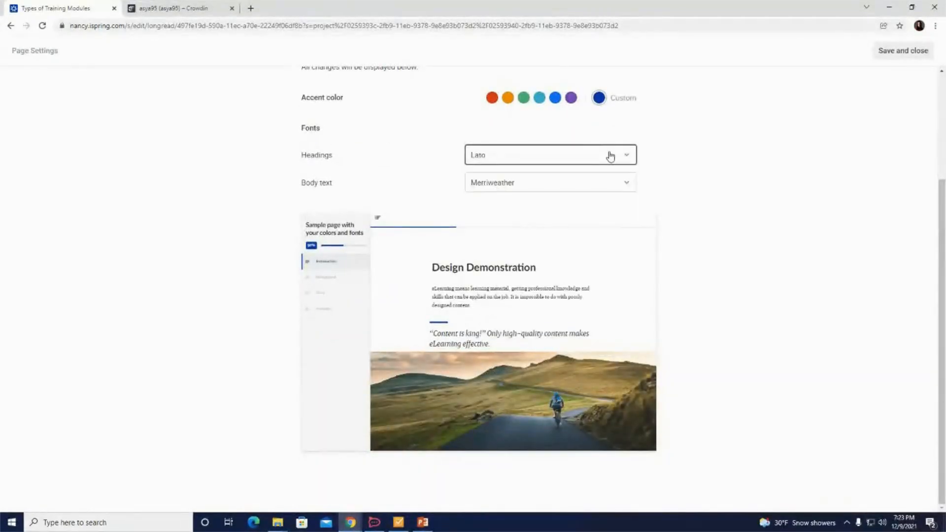
Step: Review the navigation mode, chapter numbering and text copying options in the additional settings, and save and close the settings
scroll(789, 215, "up", 3)
left_click(384, 163)
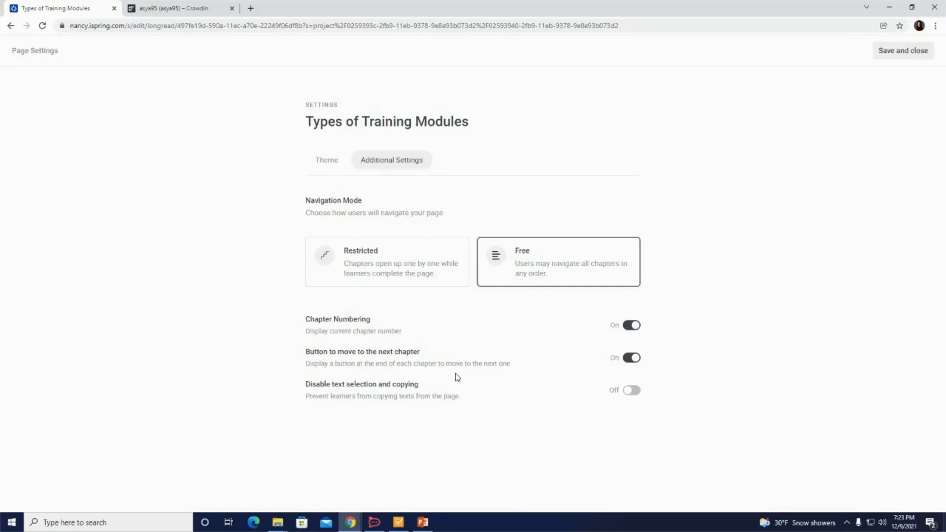
left_click(912, 52)
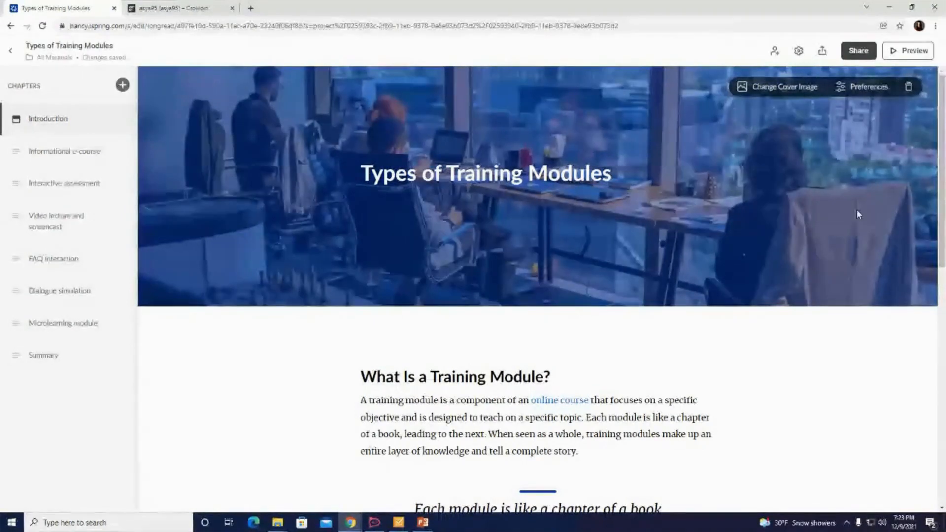
Step: Open the course's sharing settings and turn on public access
left_click(861, 52)
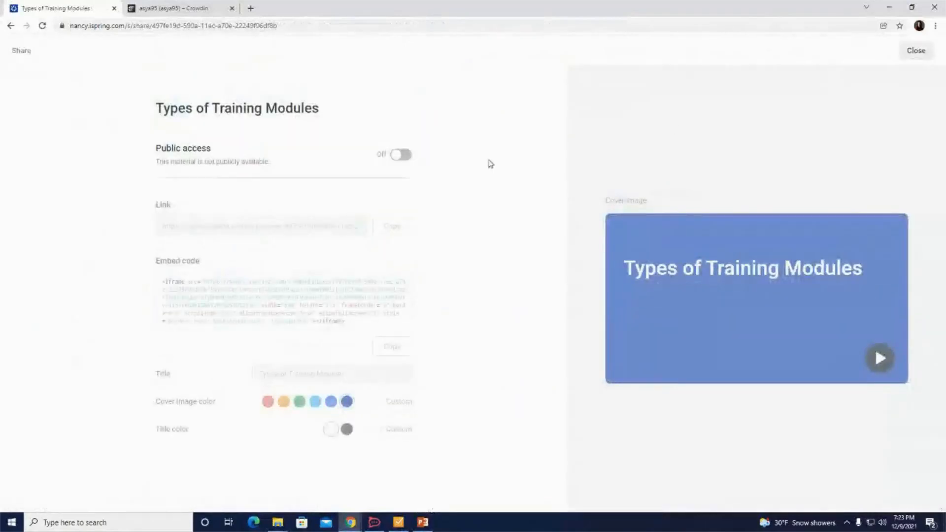
left_click(401, 156)
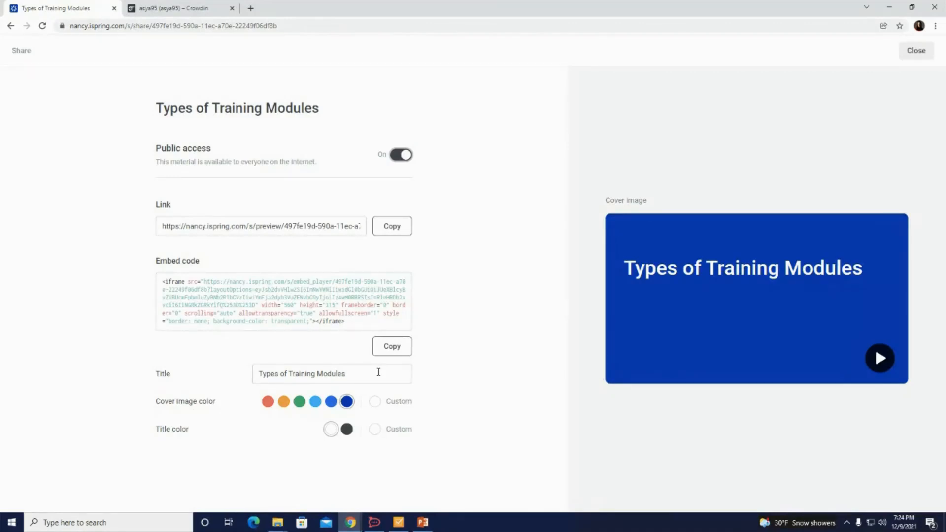
Step: Try orange and red cover image colors and a dark title color, and restore the dark blue cover and white title
left_click(284, 401)
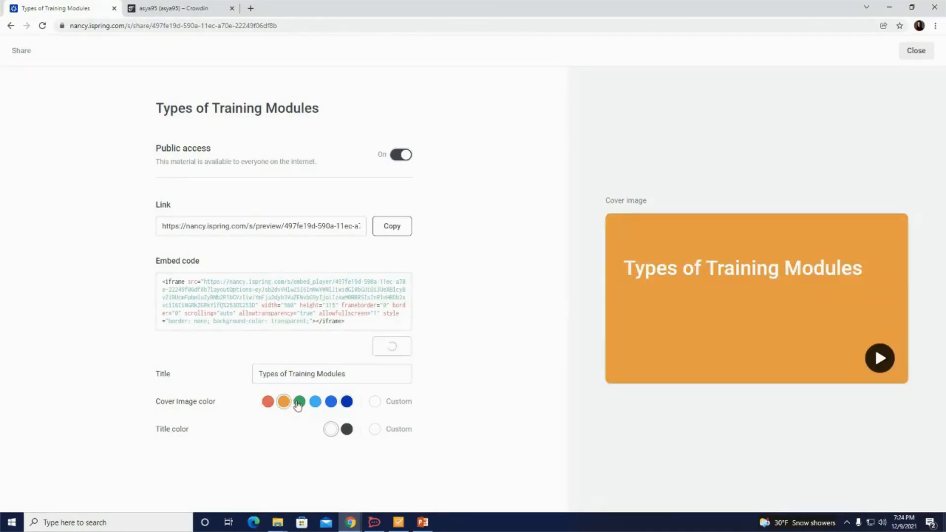
left_click(268, 402)
left_click(348, 402)
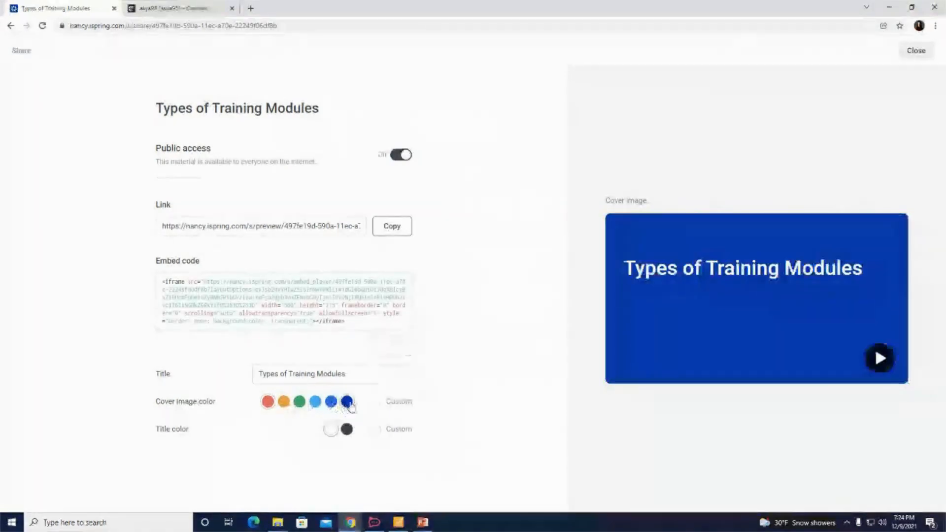
left_click(346, 429)
left_click(331, 430)
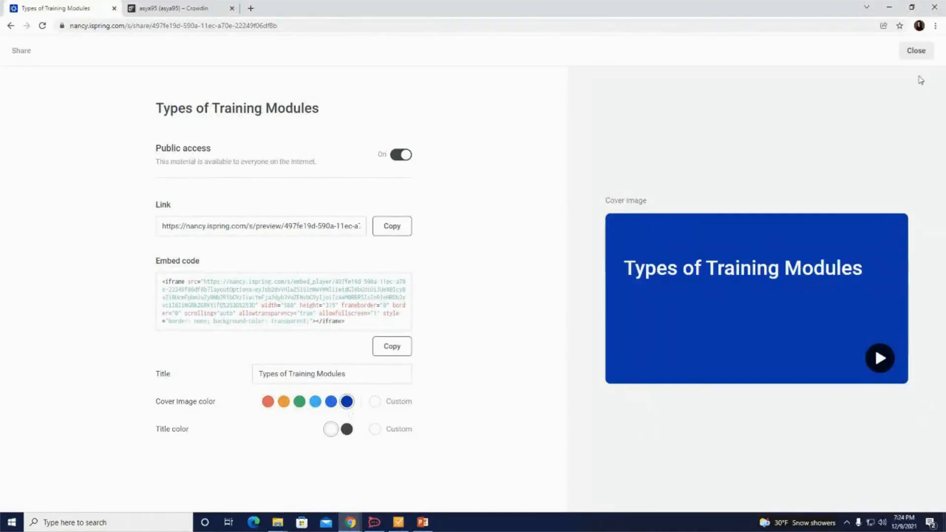
Step: Leave the sharing settings and export the course as a SCORM 1.2 package with all chapters required
left_click(916, 51)
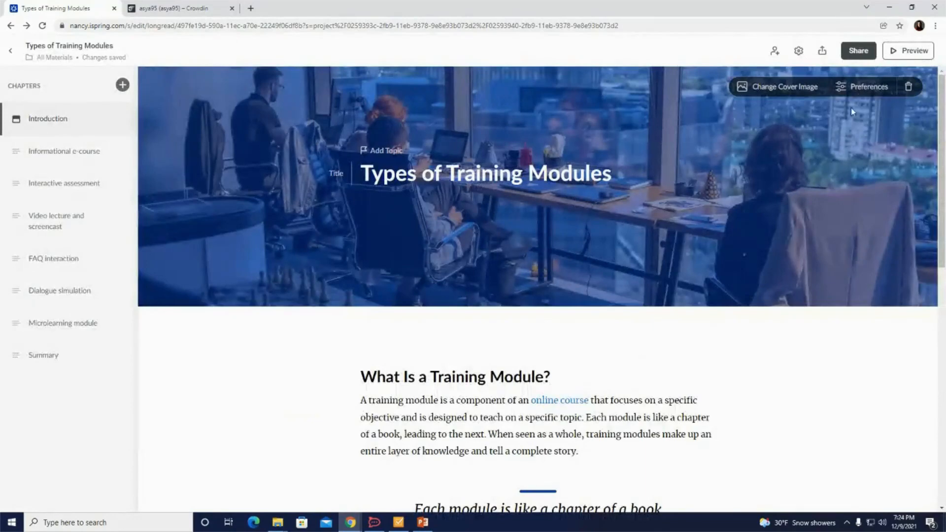
left_click(822, 52)
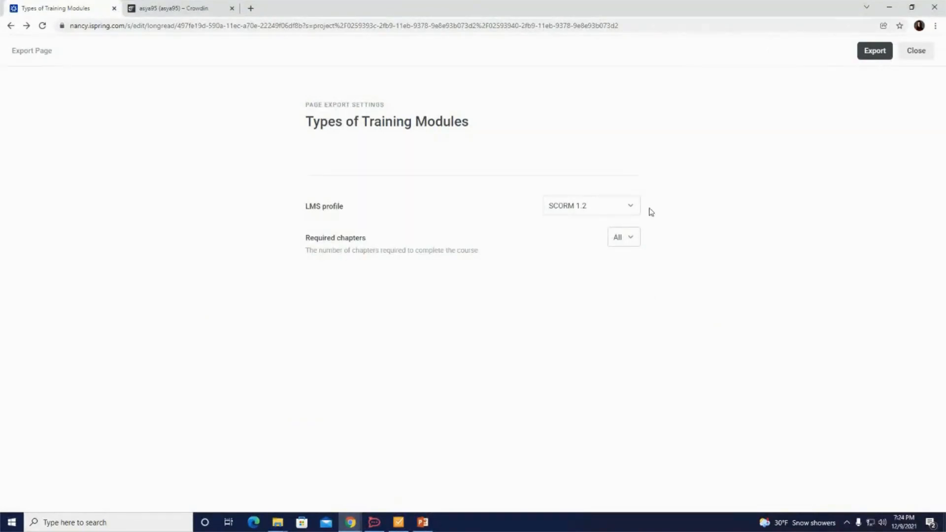
left_click(630, 208)
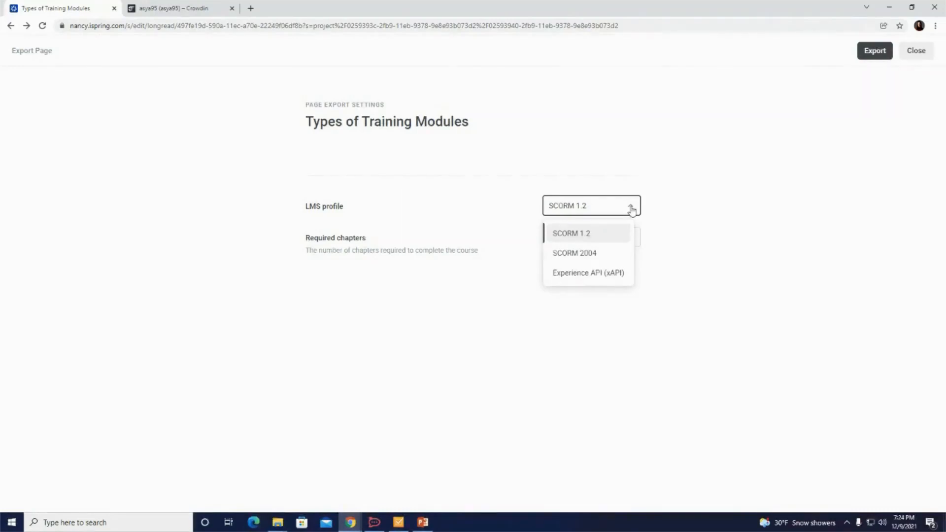
left_click(633, 211)
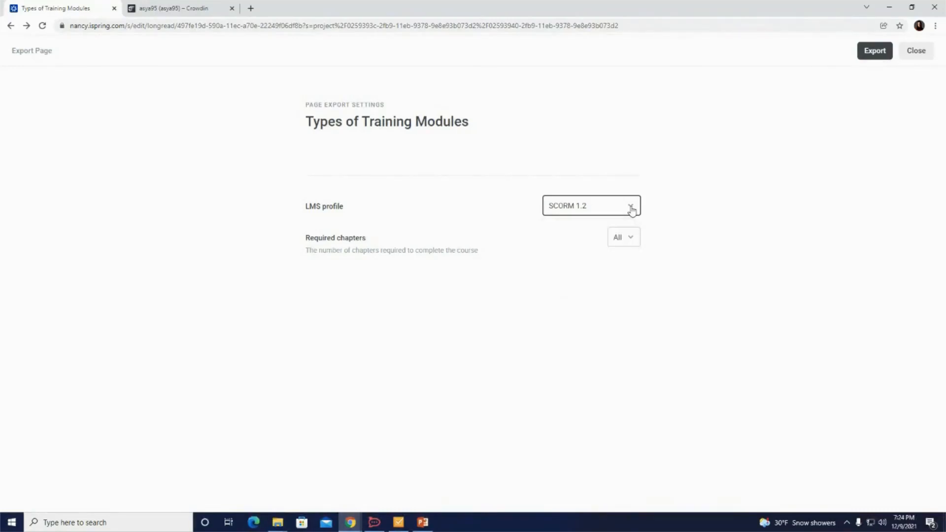
left_click(624, 248)
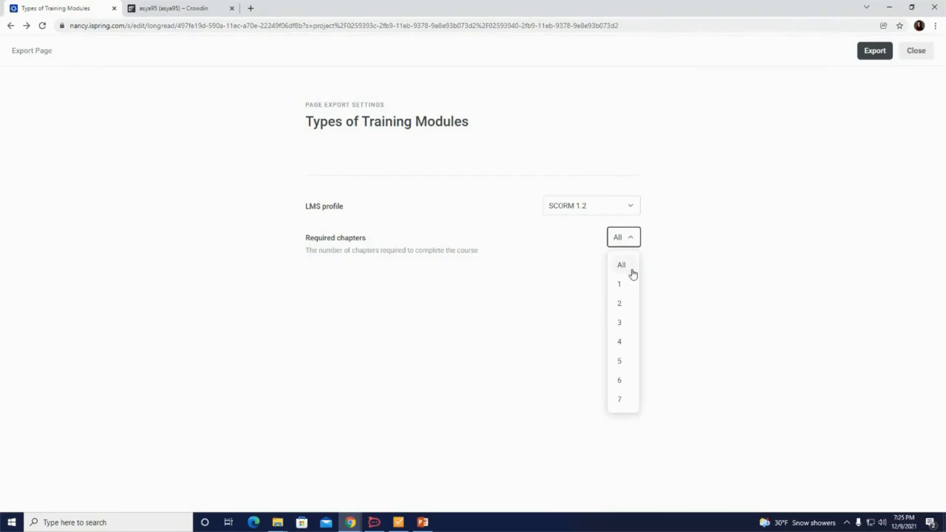
left_click(790, 257)
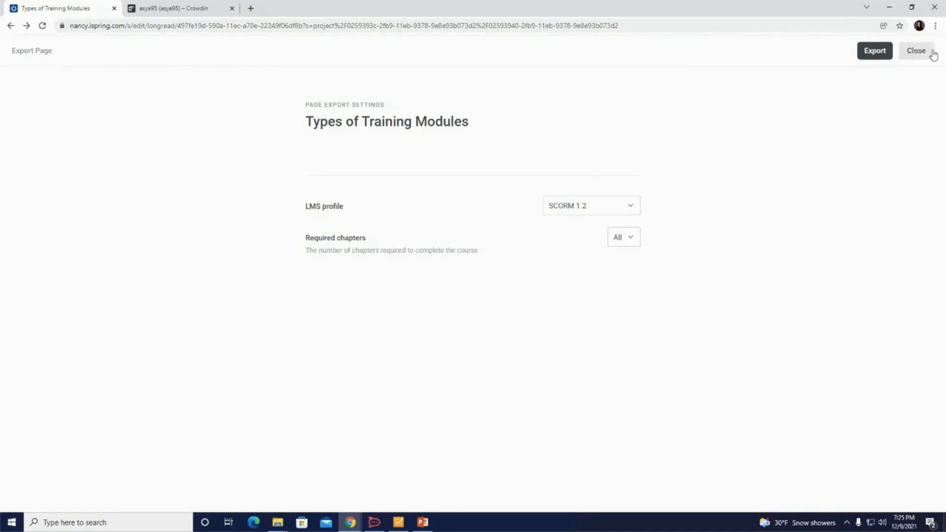
left_click(882, 53)
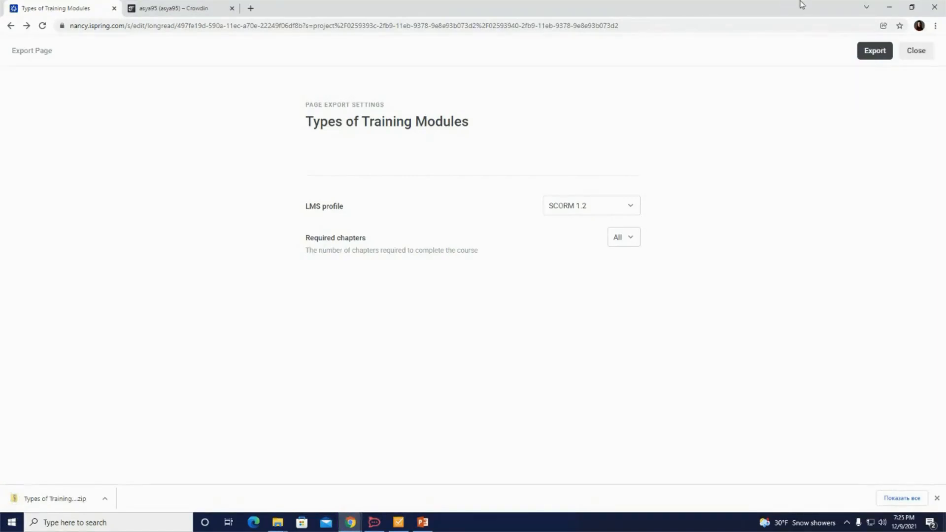
Step: Switch to iSpring QuizMaker and look through the intro and first three question slides of the quiz in slide view
left_click(887, 8)
left_click(398, 521)
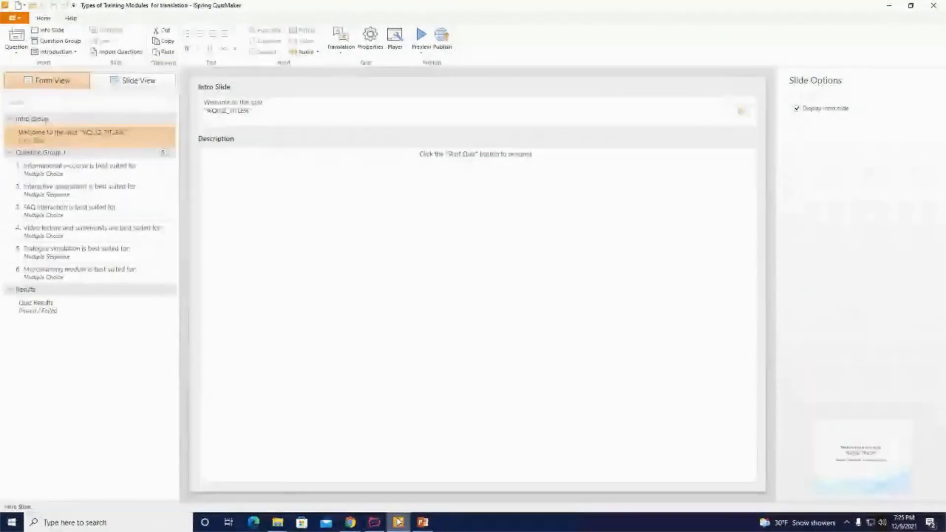
left_click(151, 81)
left_click(109, 262)
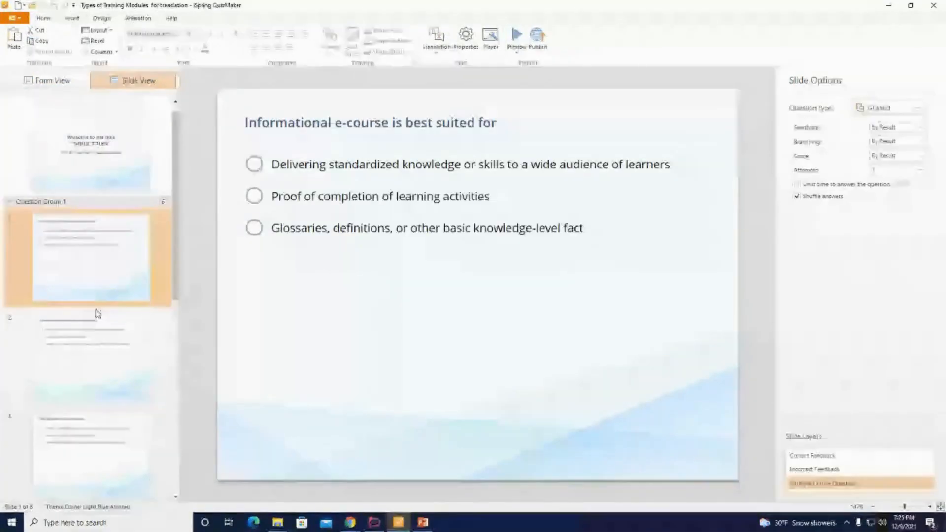
left_click(97, 355)
left_click(93, 450)
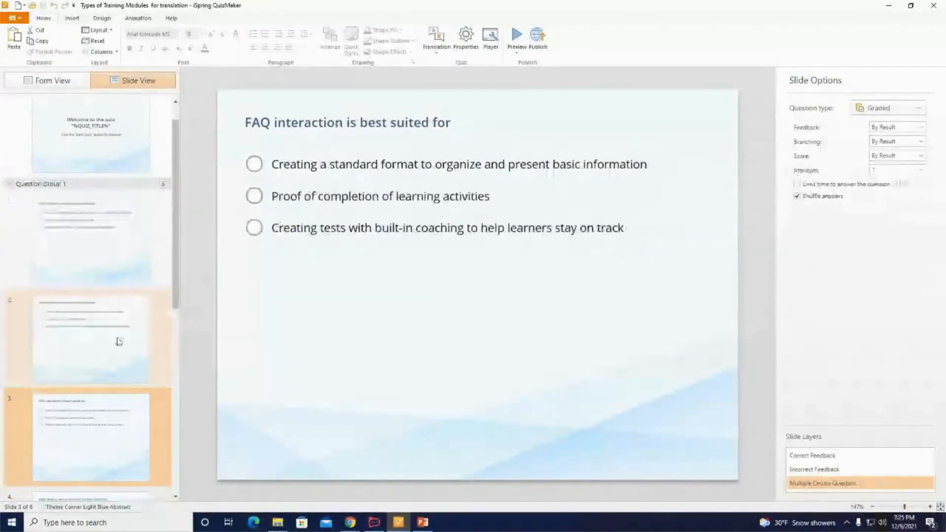
left_click(119, 342)
scroll(118, 338, "up", 1)
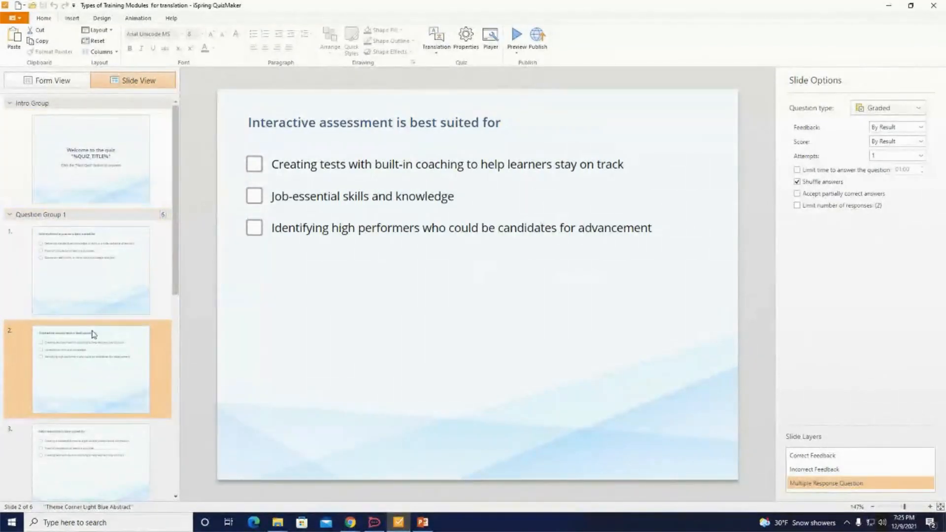
left_click(97, 285)
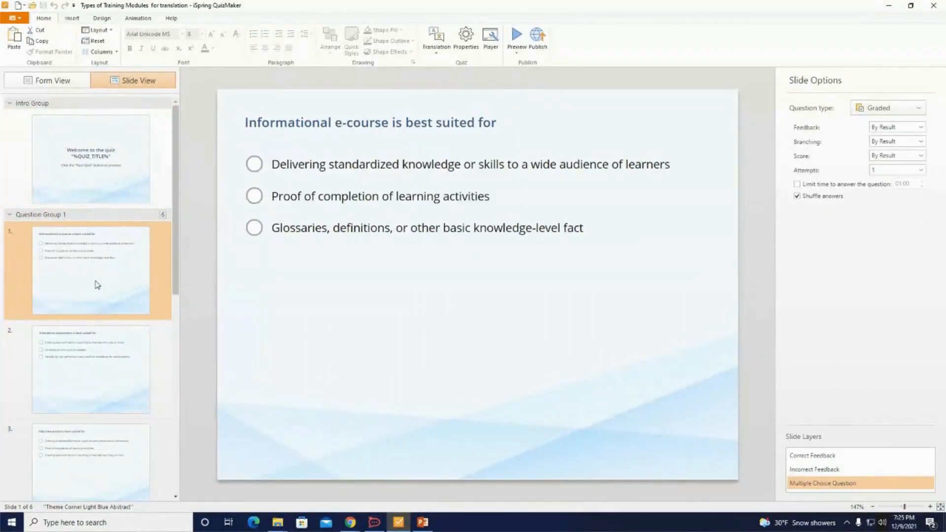
left_click(86, 191)
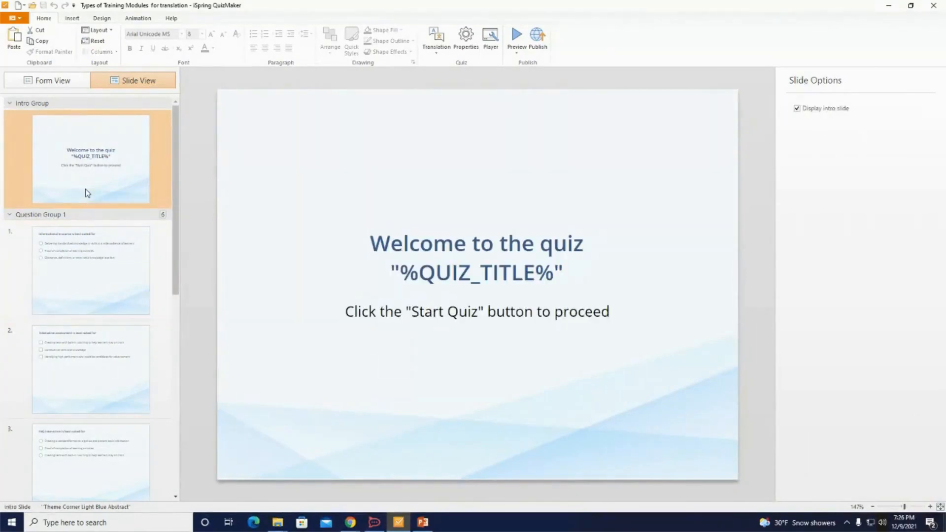
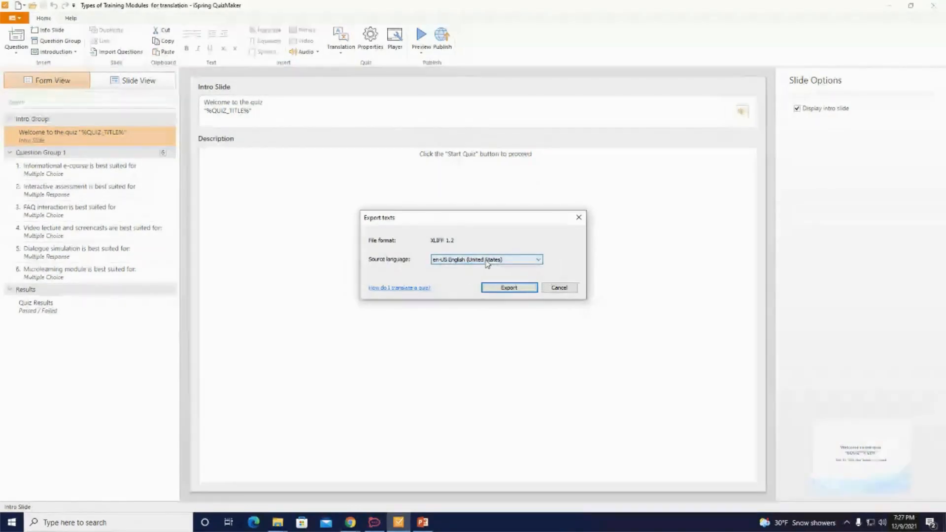
Step: Export the quiz texts with source language en-US English as "Types of Training Modules for translation en-US" in XLIFF format to the Desktop
left_click(514, 289)
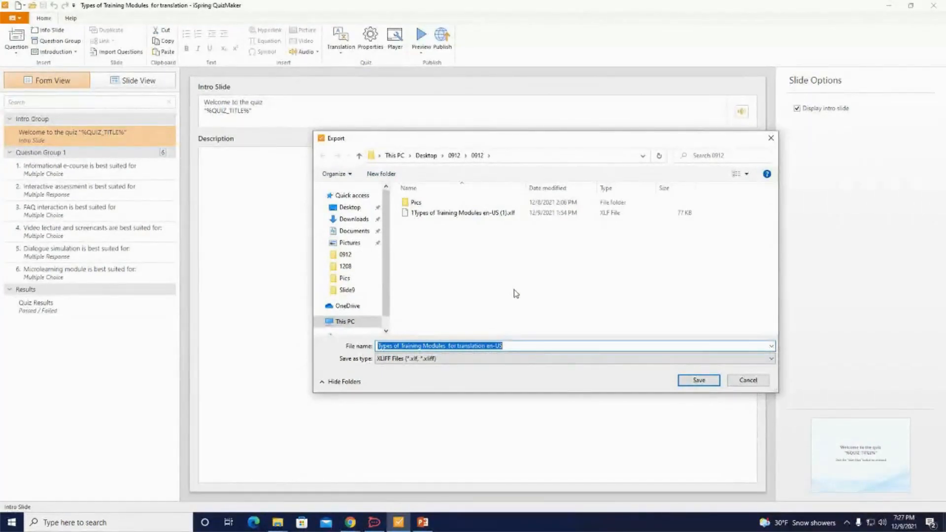
left_click(350, 211)
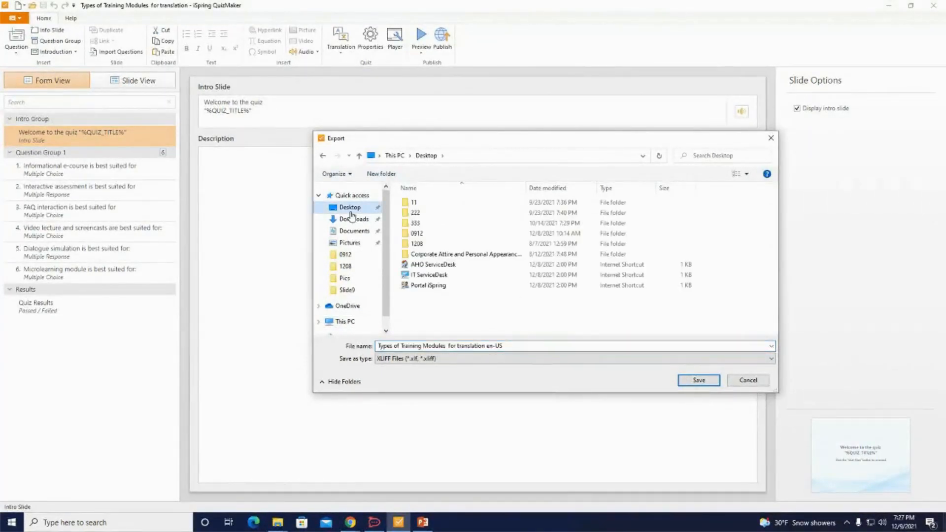
left_click(699, 380)
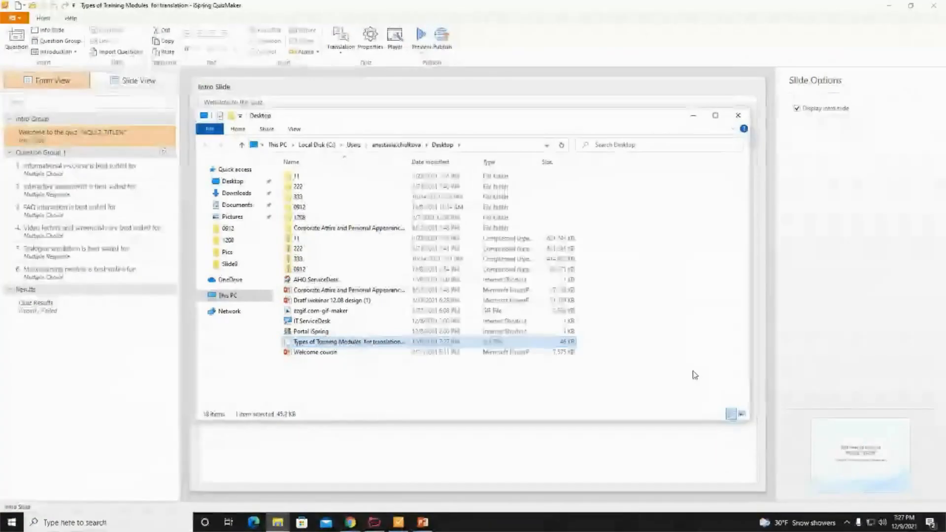
left_click(693, 115)
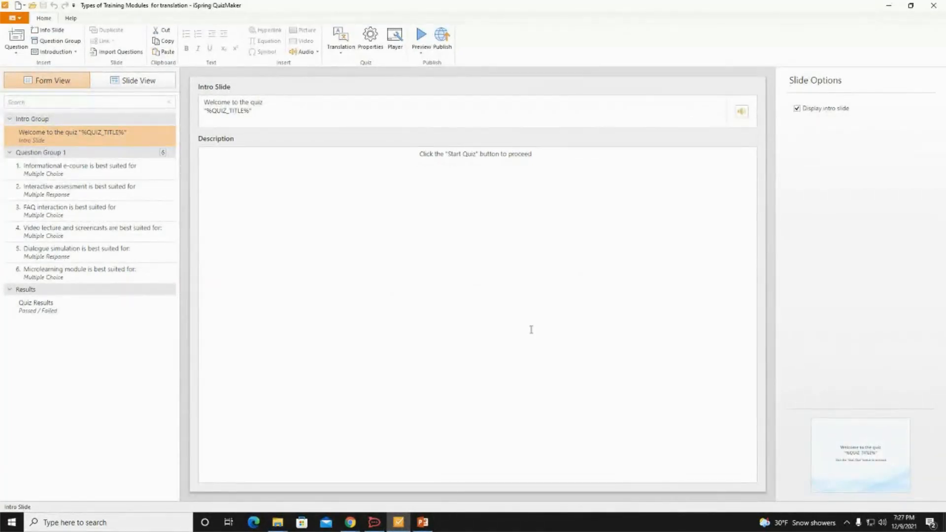
Step: Switch to Crowdin in the browser and start a new project named 1209
left_click(356, 524)
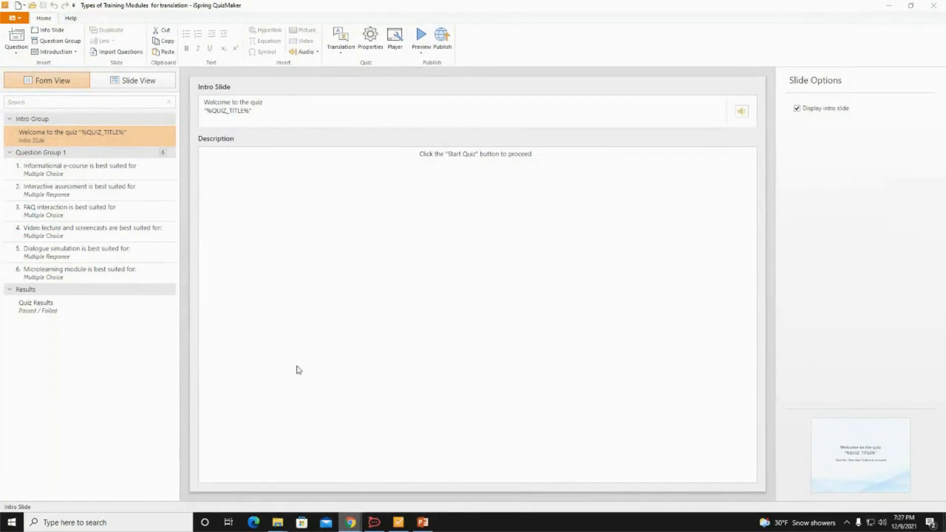
key("alt+Tab")
left_click(208, 6)
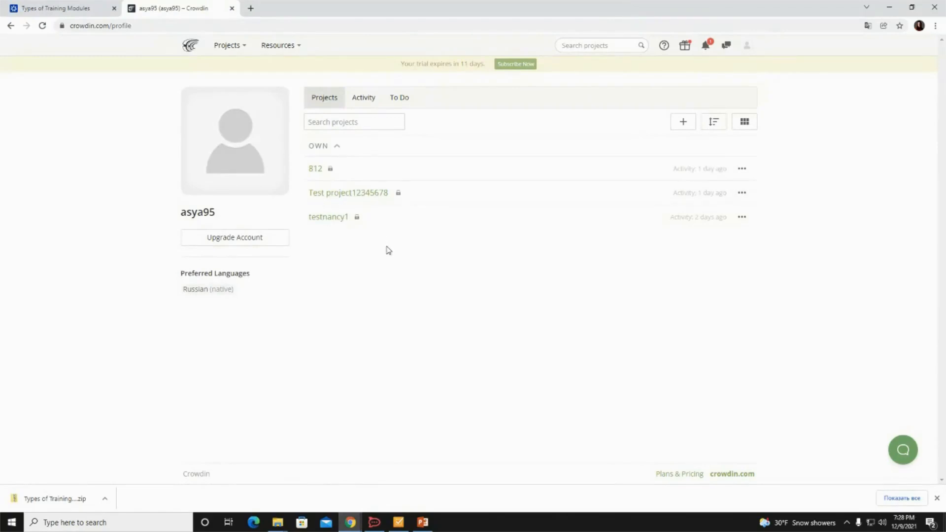
left_click(683, 123)
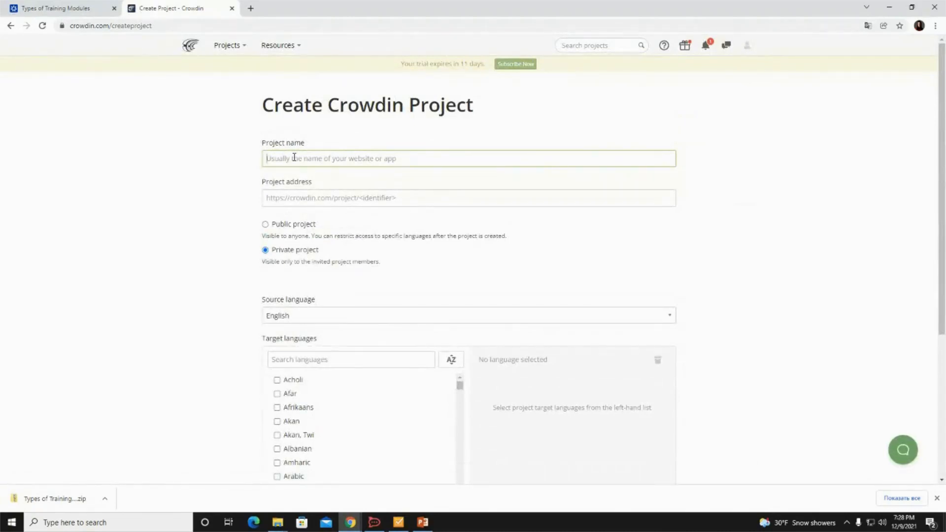
type("1209")
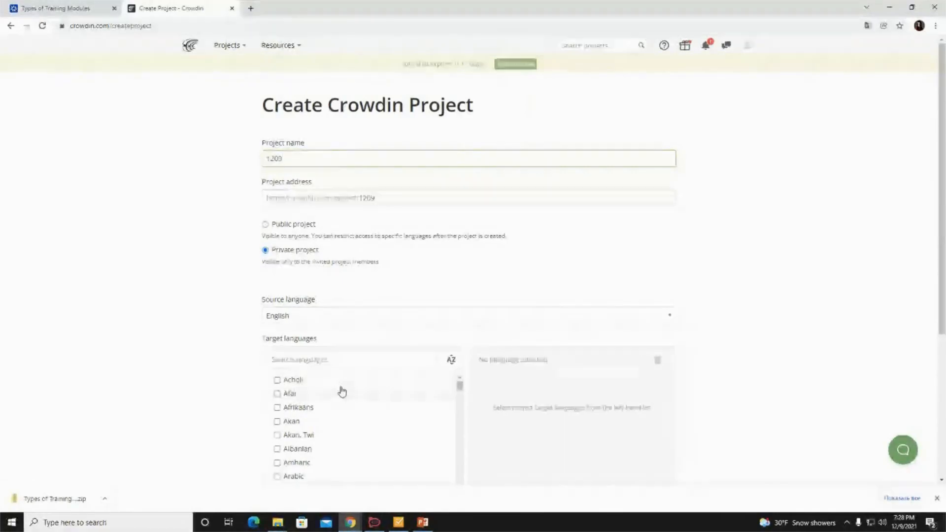
Step: Add German as the target language and create the project
left_click(327, 359)
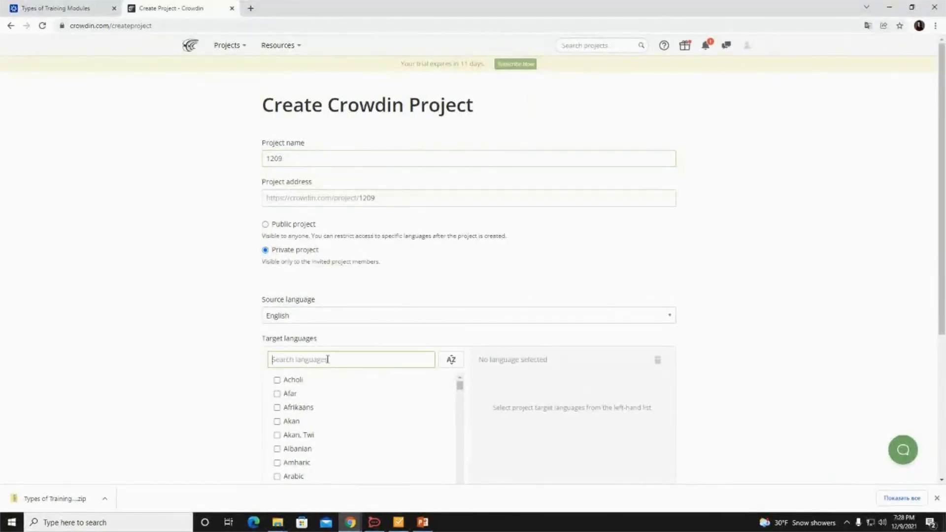
type("ger")
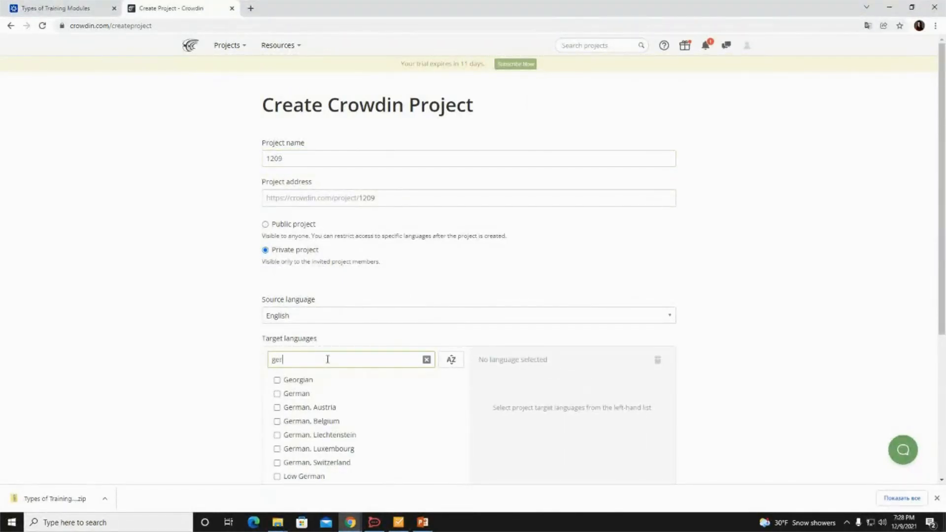
left_click(277, 380)
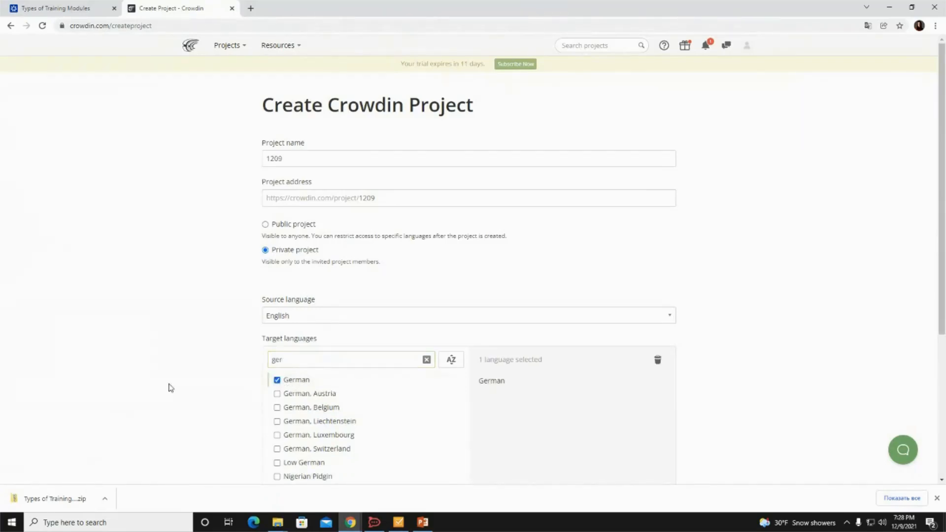
scroll(170, 388, "down", 4)
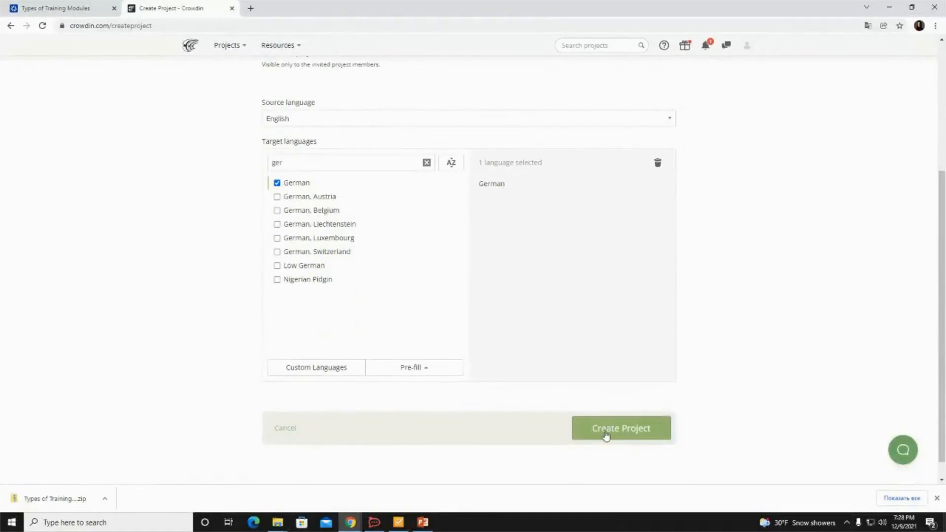
left_click(606, 435)
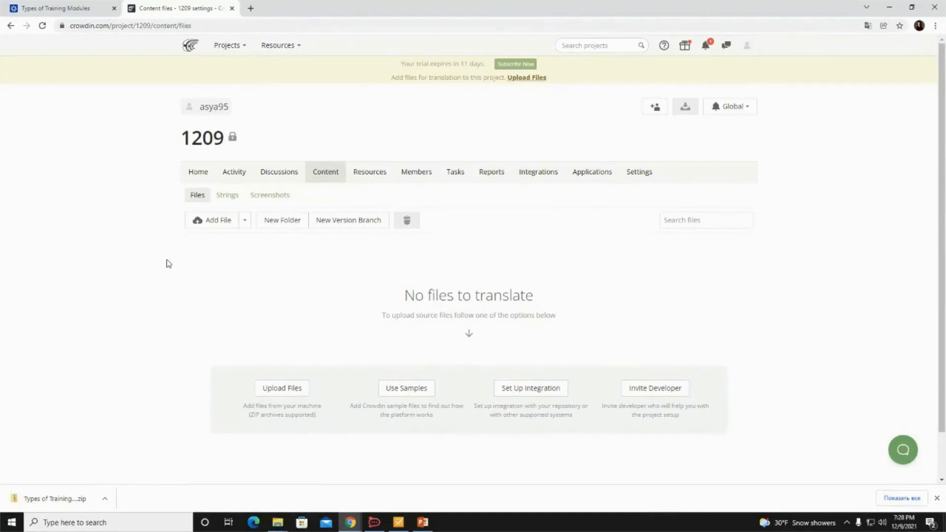
Step: Upload "Types of Training Modules for translation en-US.xlf" from the Desktop to the project's files
left_click(220, 223)
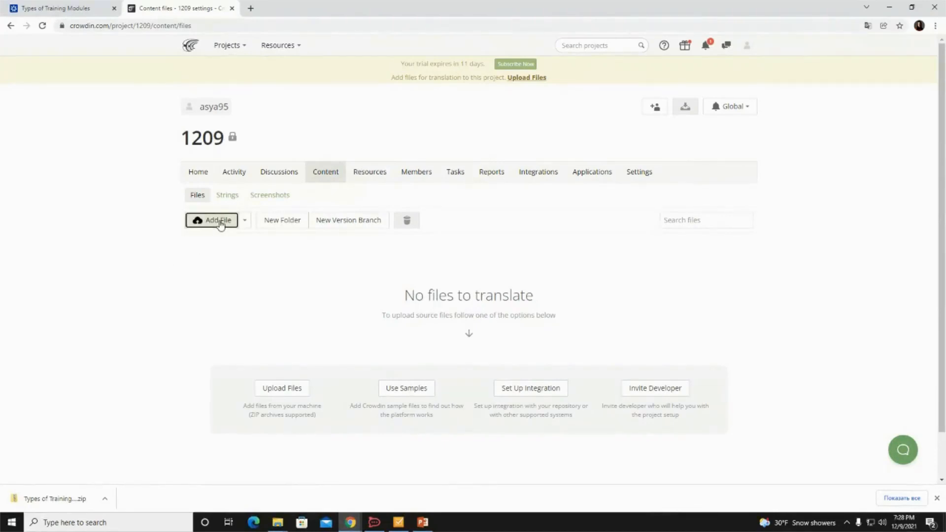
left_click(41, 77)
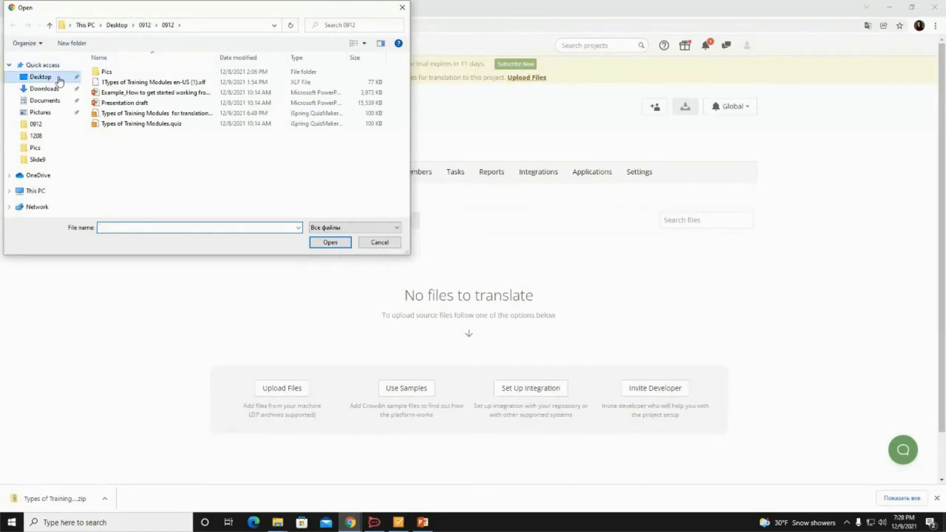
scroll(159, 191, "down", 1)
left_click(157, 201)
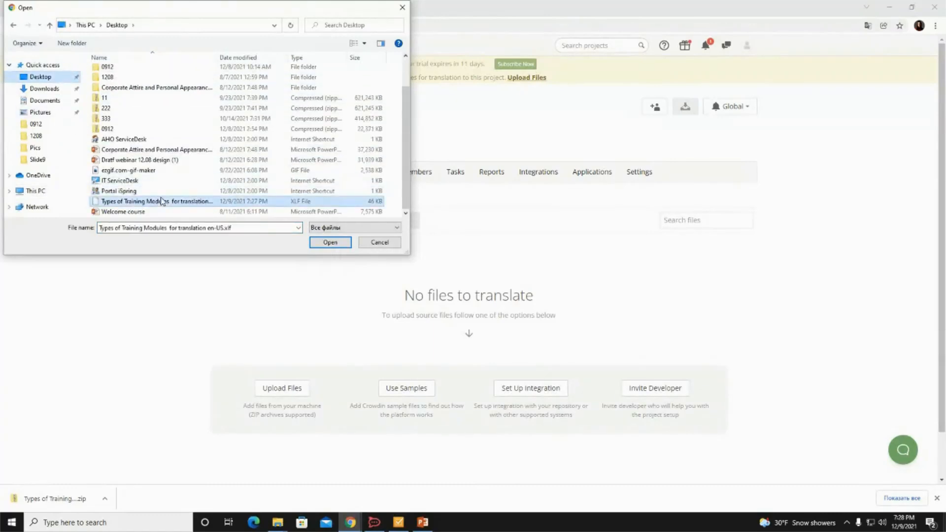
left_click(329, 242)
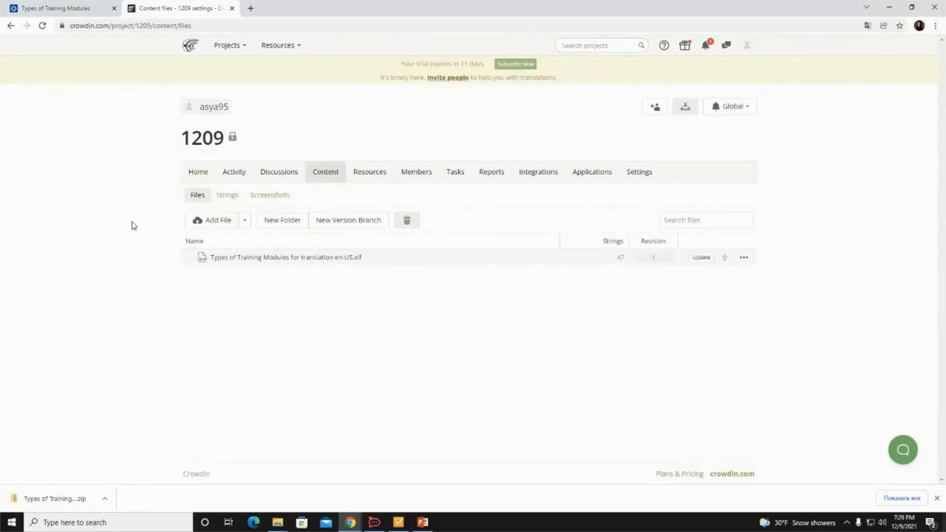
Step: Open "Types of Training Modules for translation en-US.xlf" for German translation from the project's home page
left_click(200, 175)
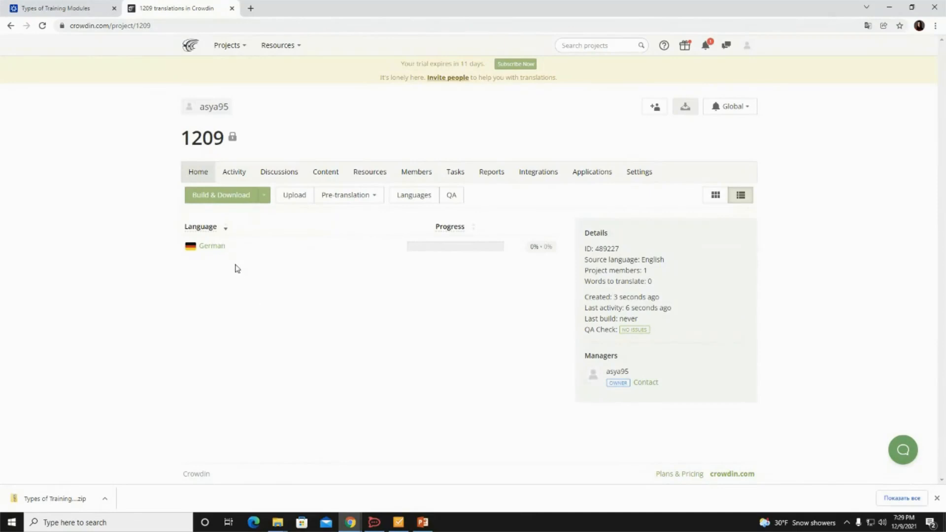
left_click(216, 246)
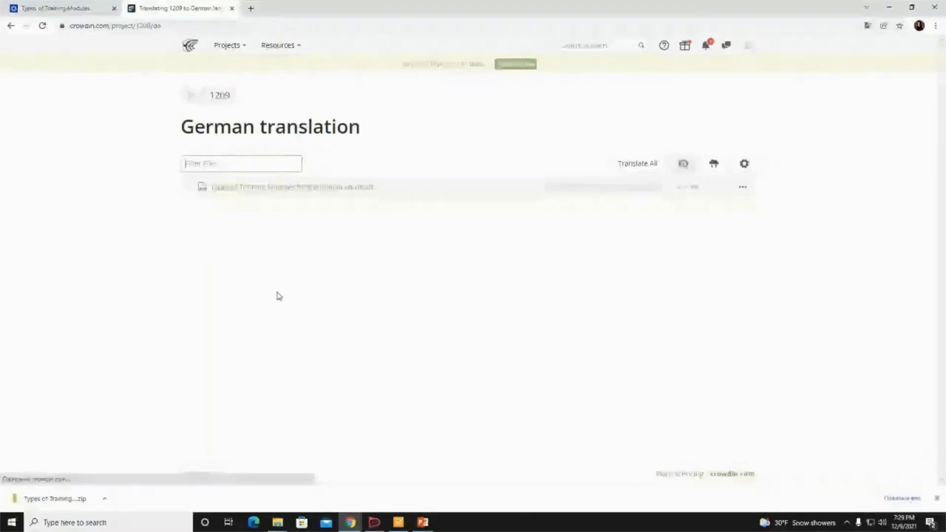
left_click(291, 189)
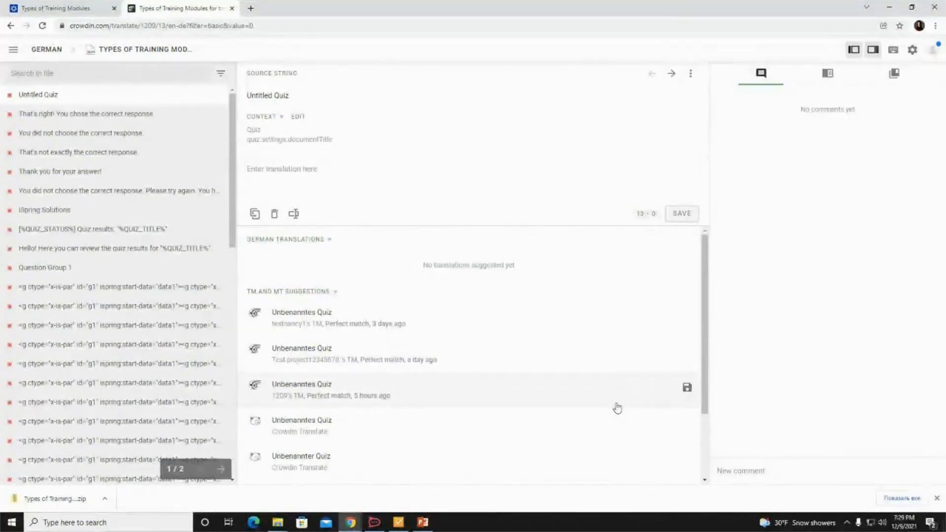
Step: Translate the first three quiz strings into German by accepting the first translation memory suggestion for each and saving it
left_click(344, 322)
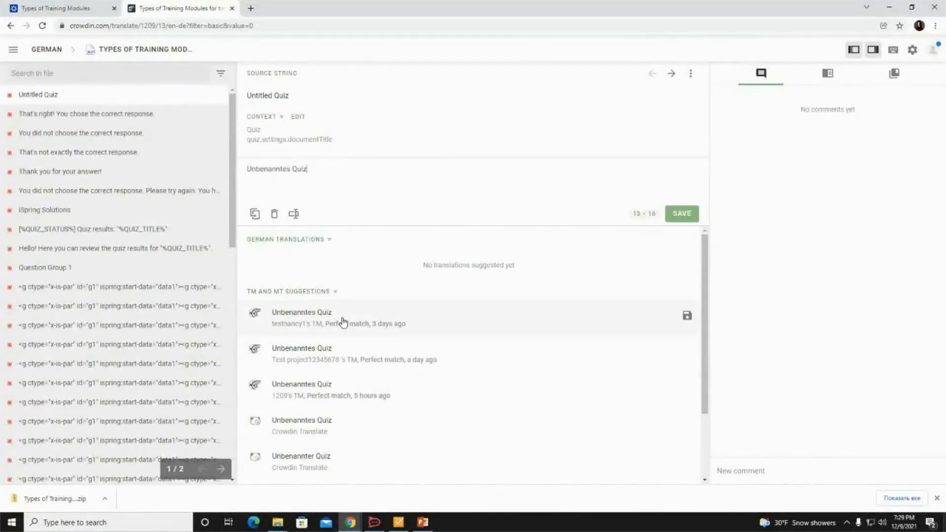
left_click(682, 214)
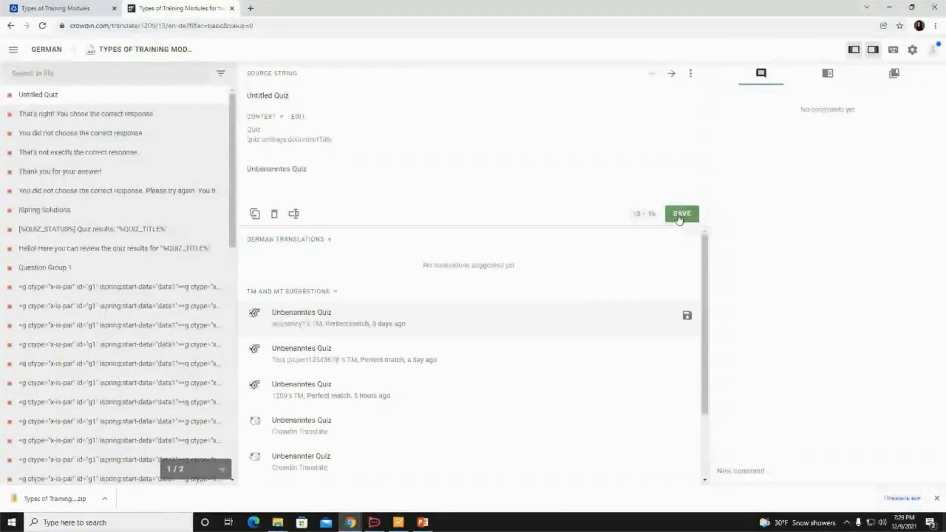
left_click(351, 316)
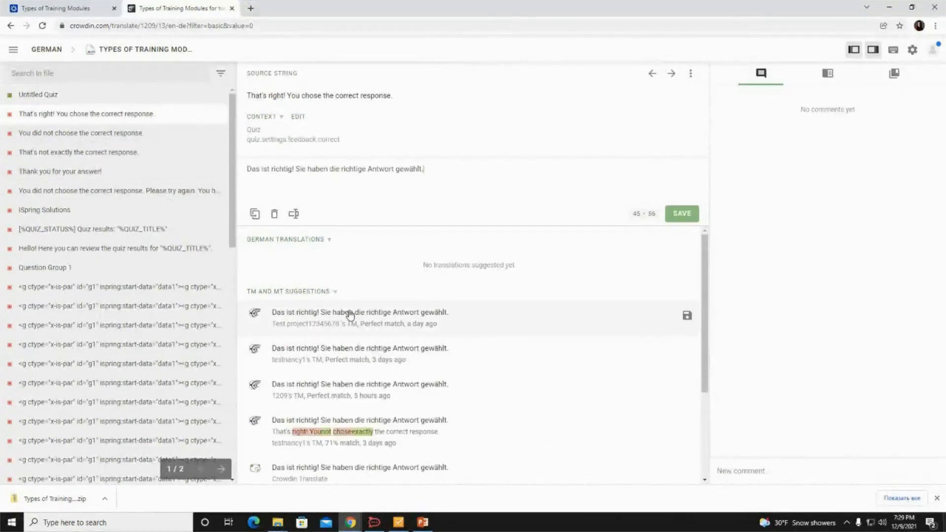
left_click(683, 213)
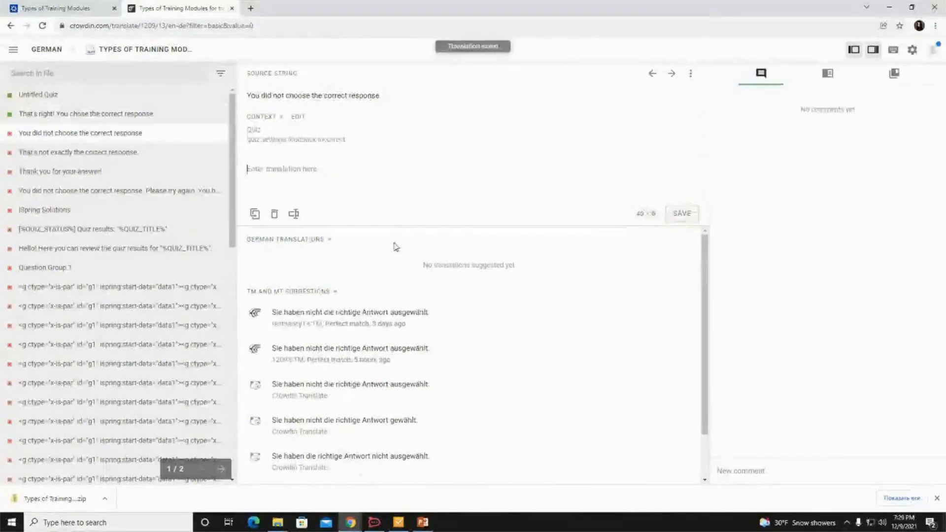
left_click(424, 318)
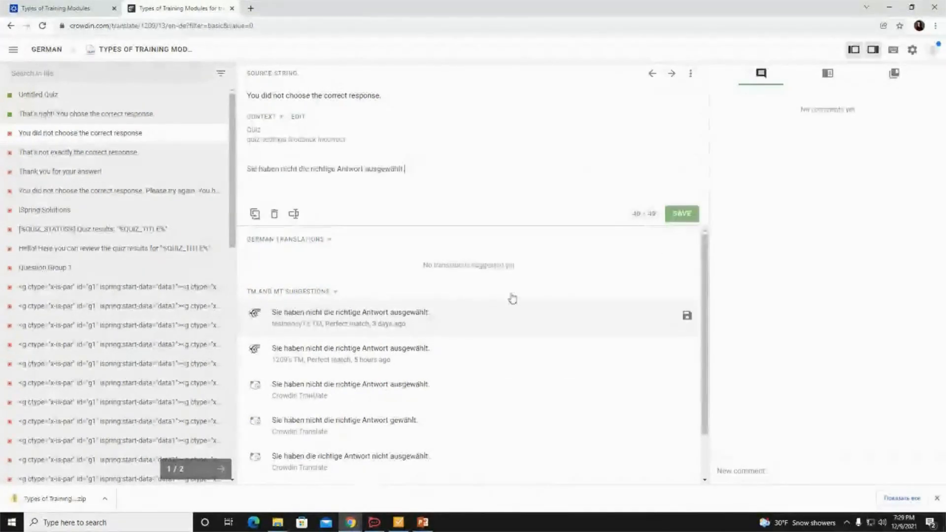
left_click(682, 213)
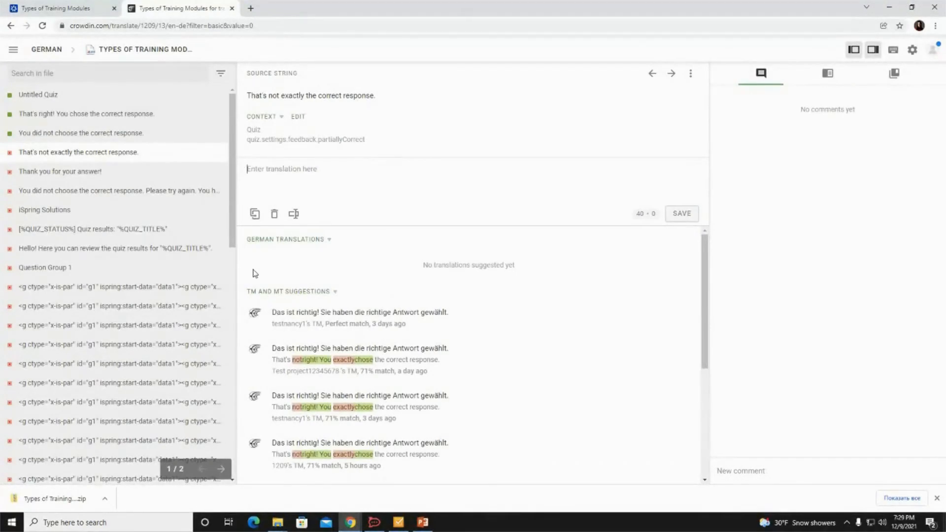
Step: Look over the available options for downloading the translated file or exporting it in XLIFF
left_click(12, 51)
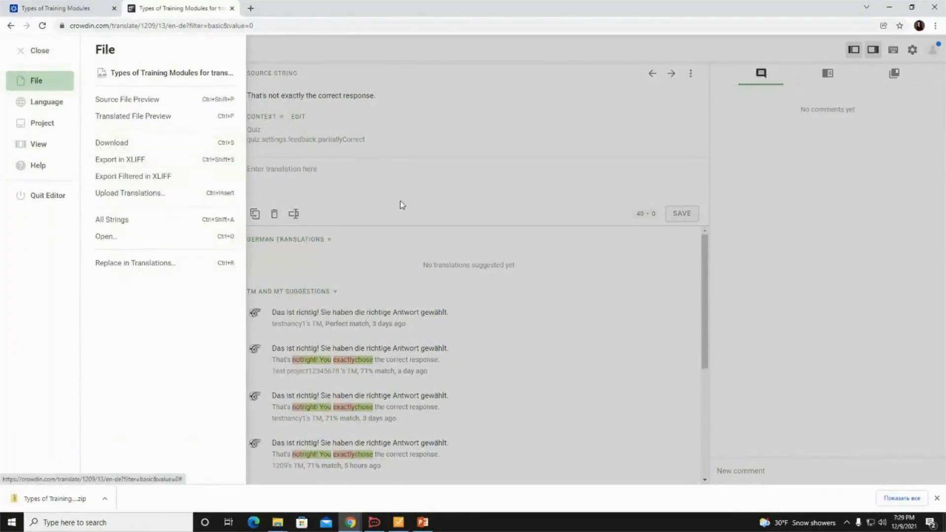
left_click(476, 227)
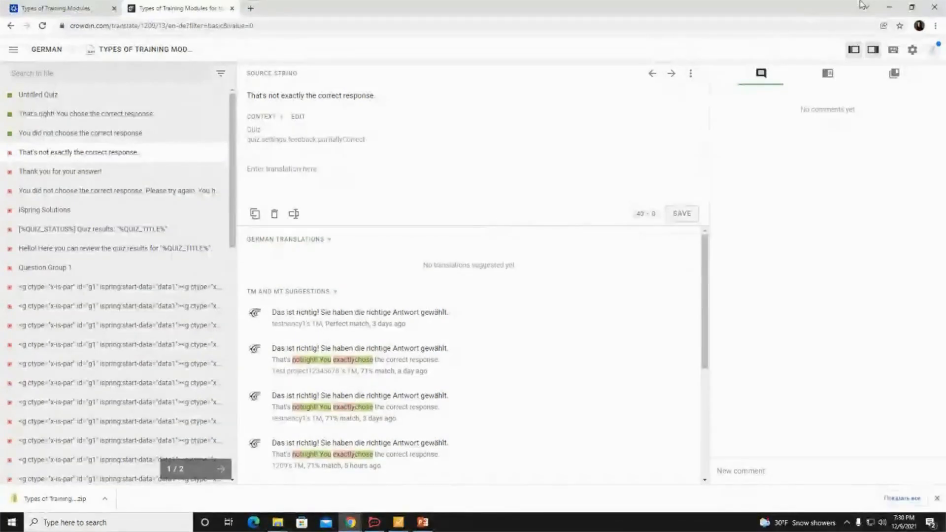
Step: Switch to iSpring QuizMaker and import the translated texts from "1Types of Training Modules en-US (1).xlf" in the 0912 folder
left_click(889, 7)
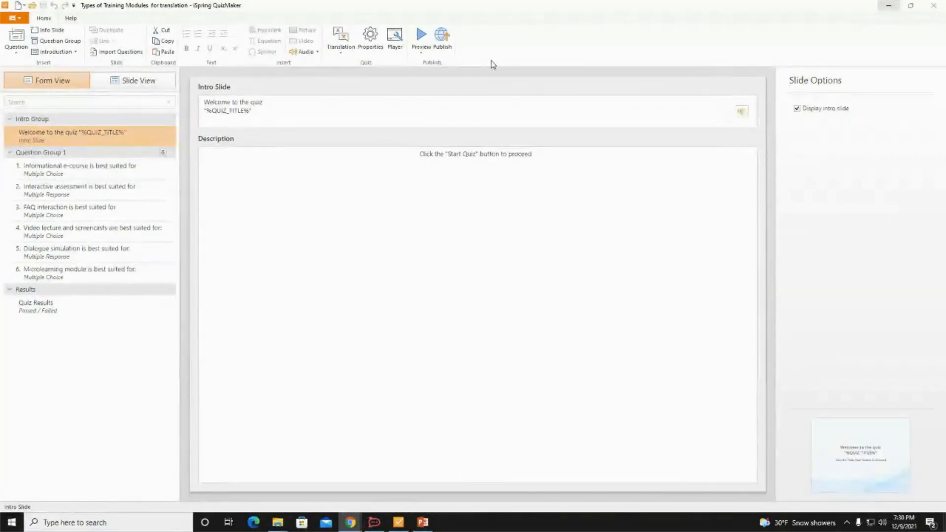
left_click(344, 51)
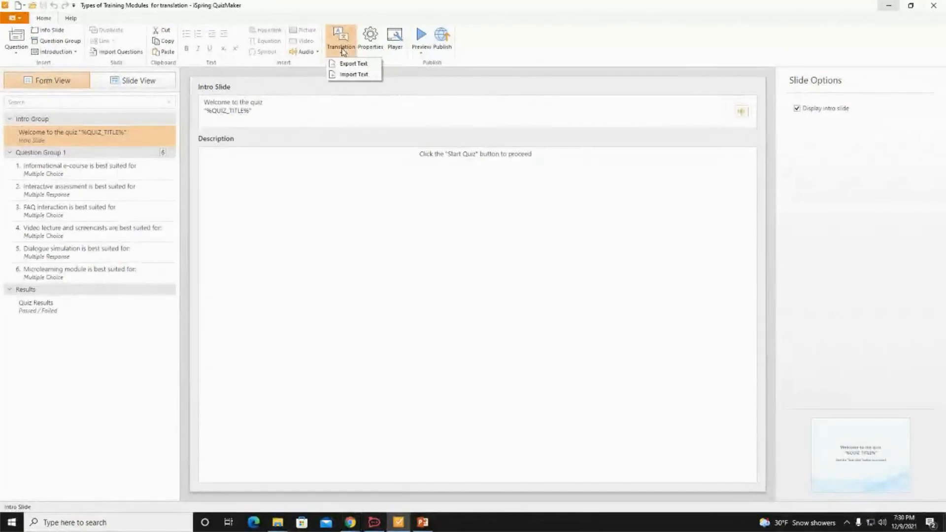
left_click(352, 77)
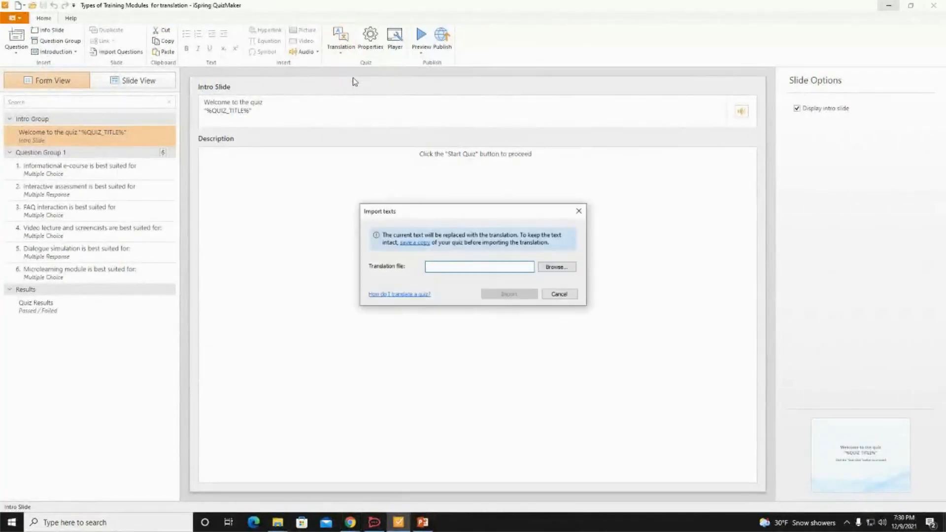
left_click(557, 267)
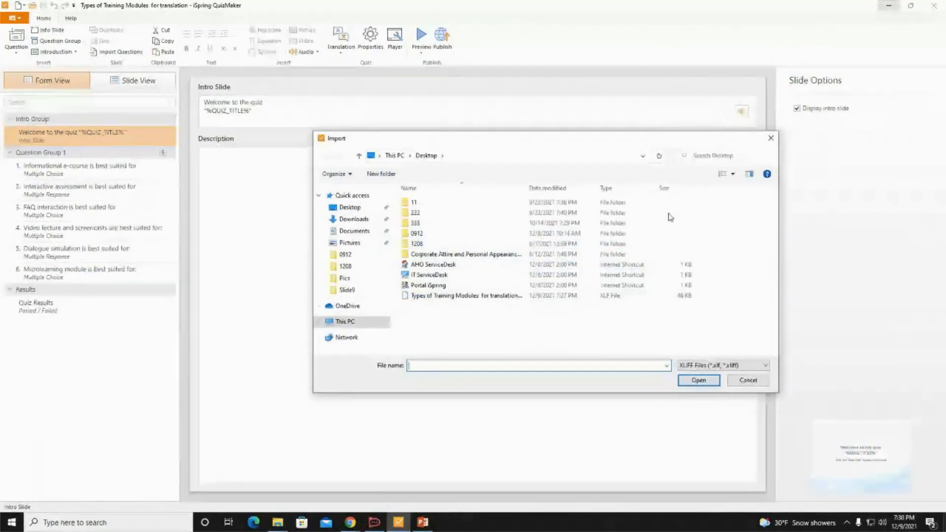
left_click(357, 255)
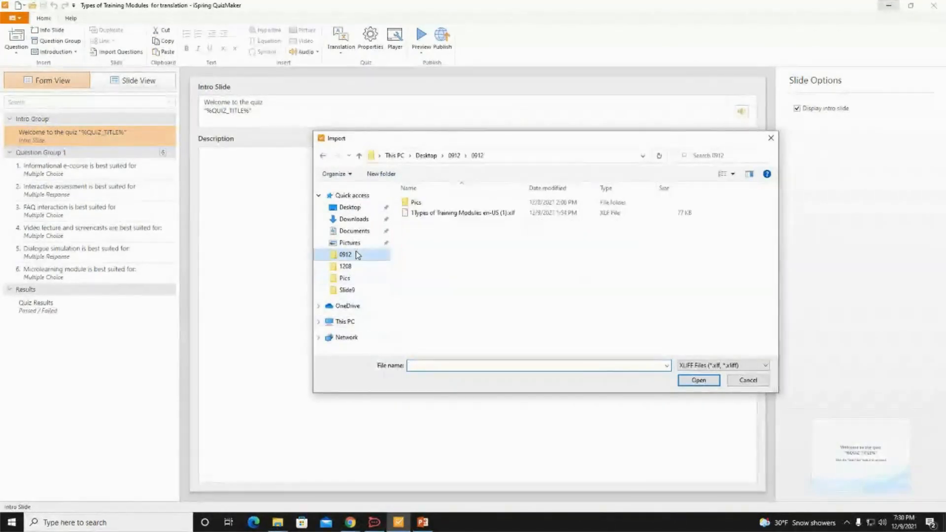
left_click(451, 213)
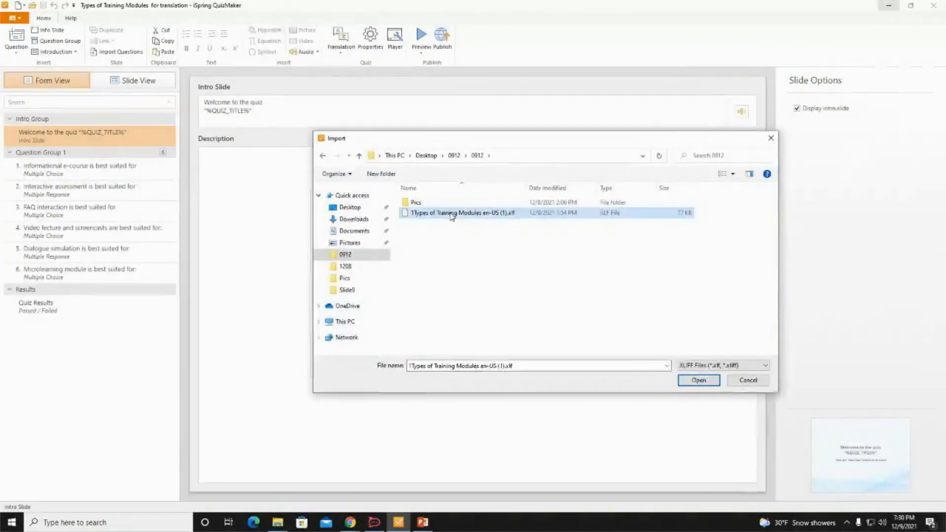
left_click(696, 381)
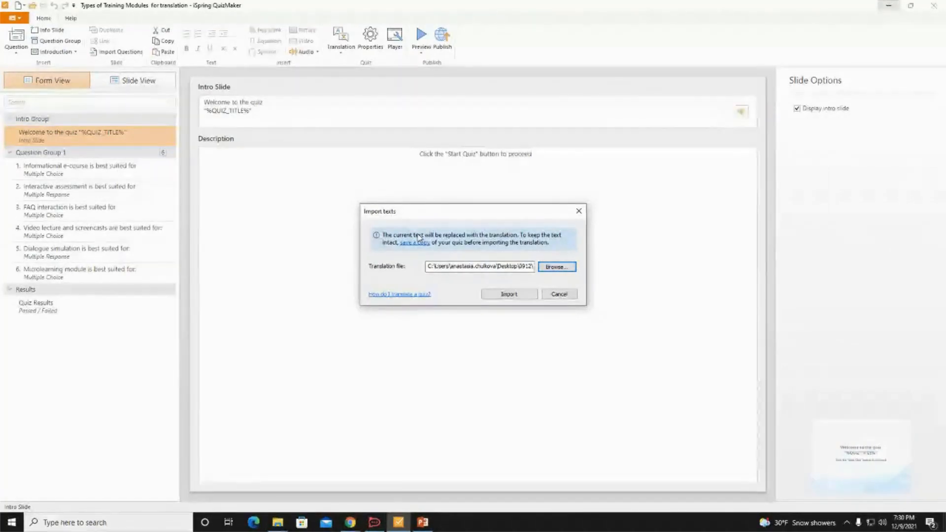
left_click(511, 299)
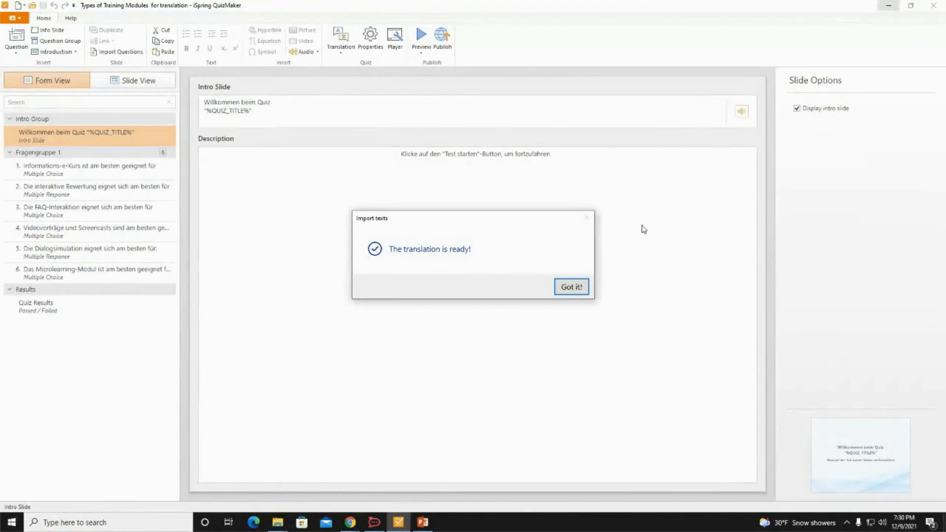
left_click(572, 287)
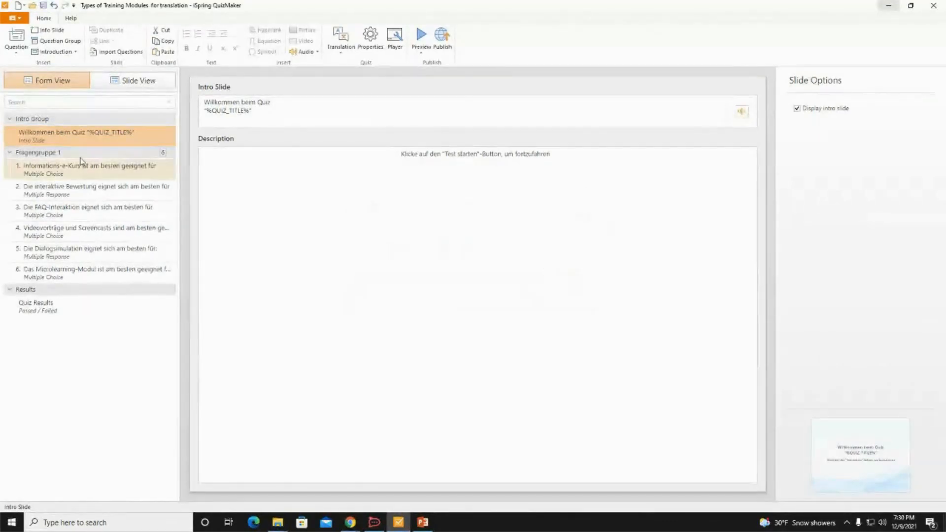
Step: Review the German text on the intro slide and the first two question slides, and return to the form view
left_click(125, 83)
left_click(116, 243)
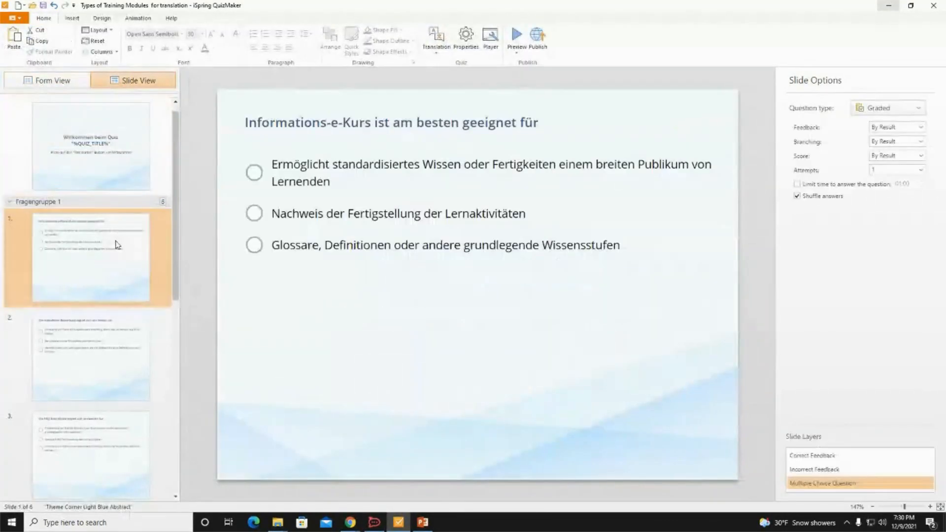
left_click(113, 347)
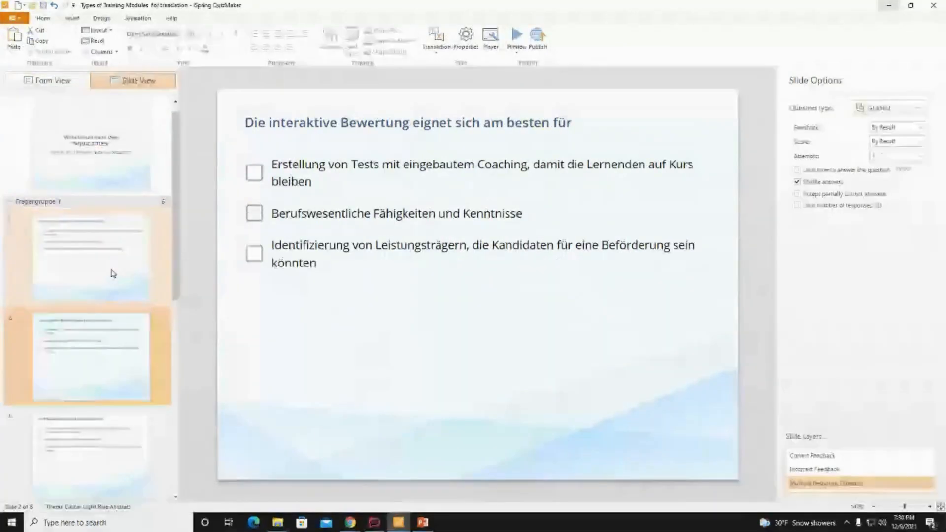
left_click(110, 271)
left_click(118, 183)
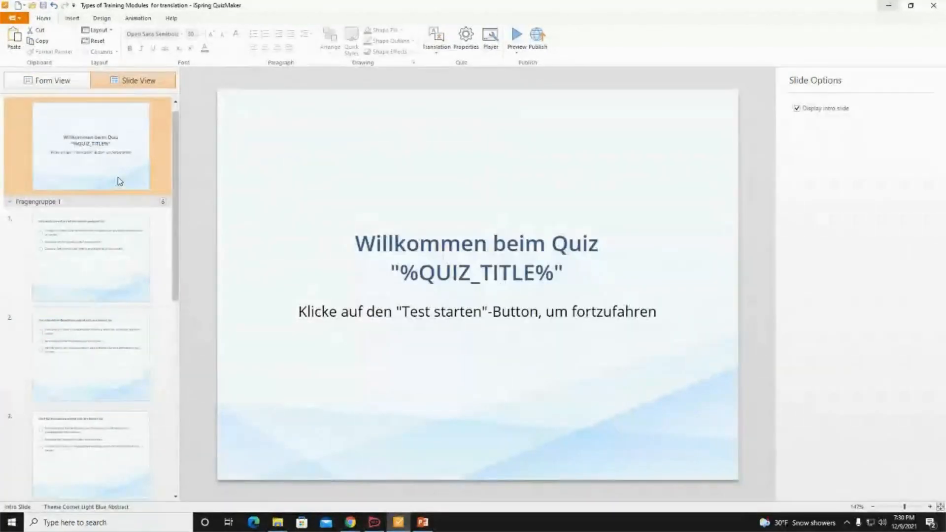
left_click(104, 355)
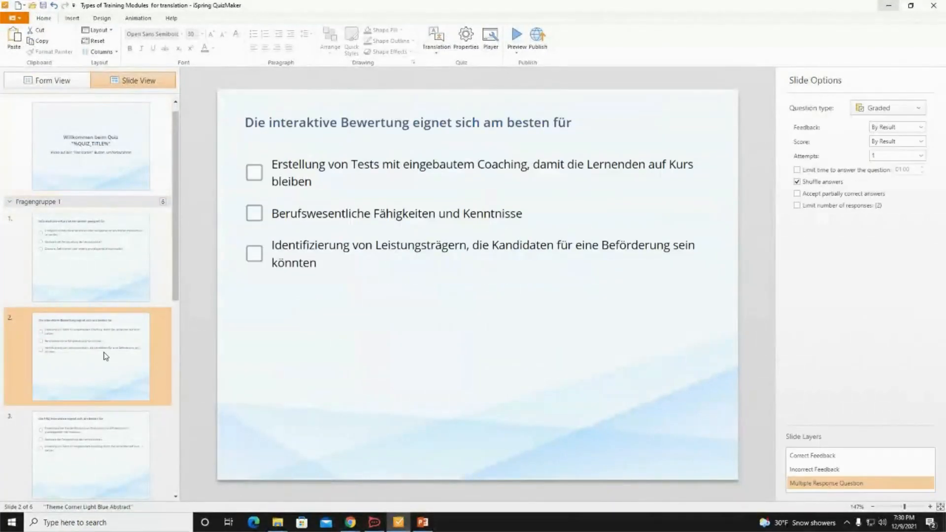
left_click(99, 188)
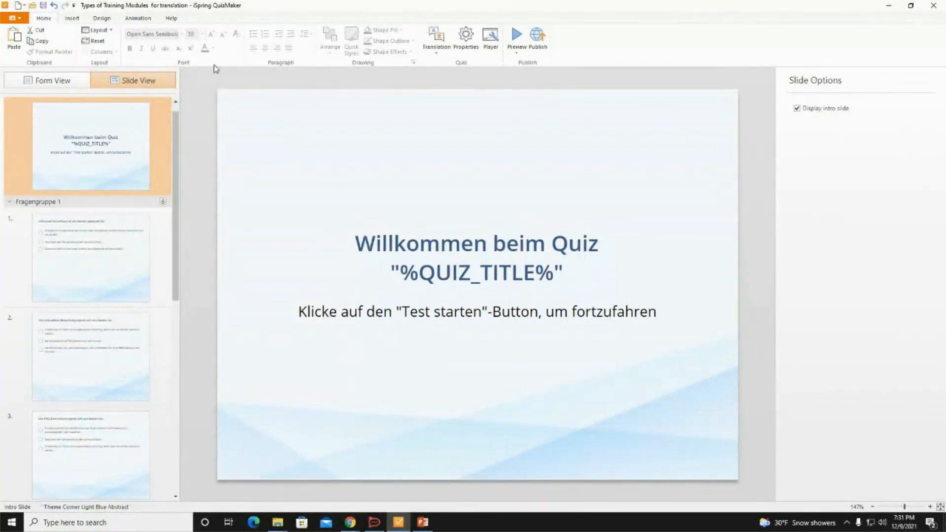
left_click(45, 80)
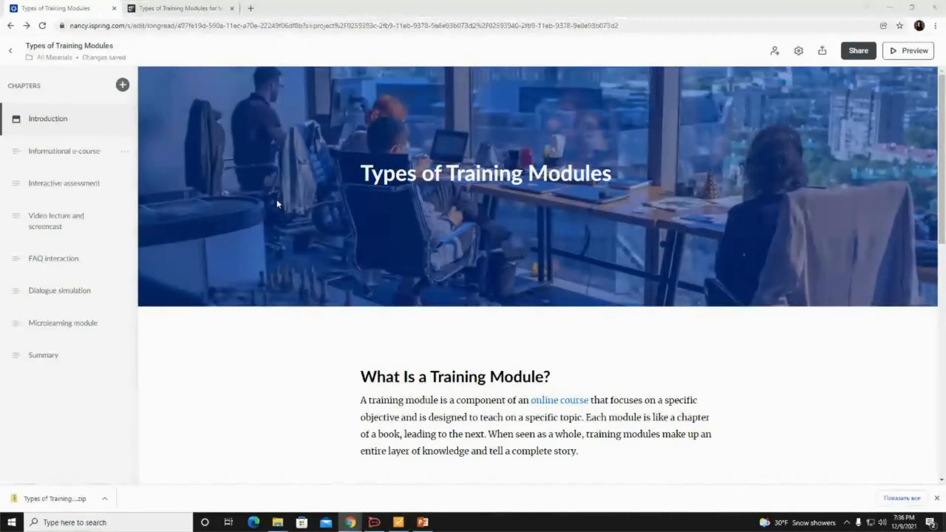
Step: In the "Types of Training Modules" course in the browser, set the cover image's colour overlay opacity to 40%
left_click(868, 87)
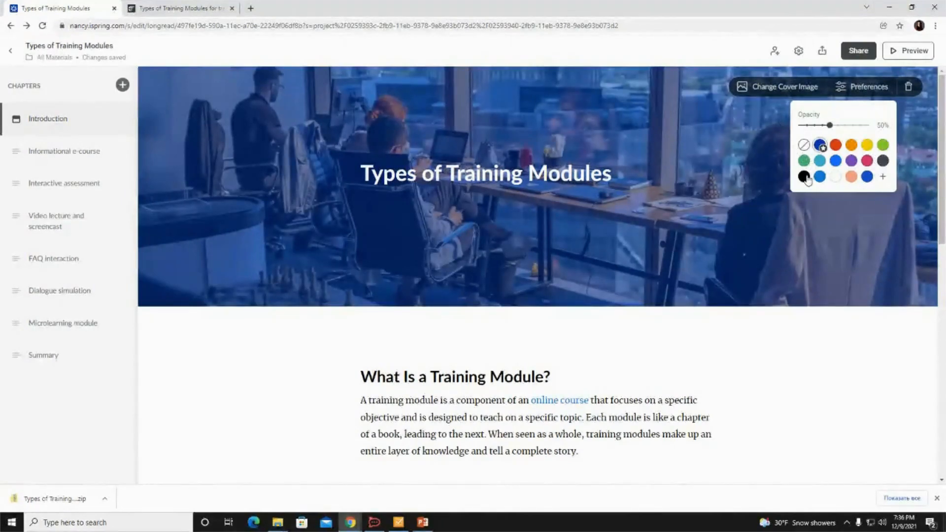
mouse_move(833, 126)
left_mouse_down()
mouse_move(852, 130)
mouse_move(822, 127)
left_mouse_up()
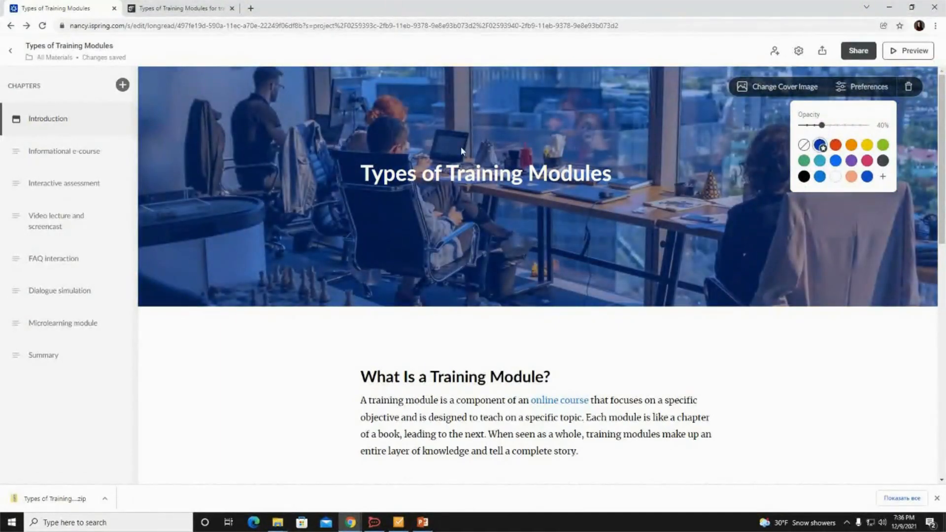